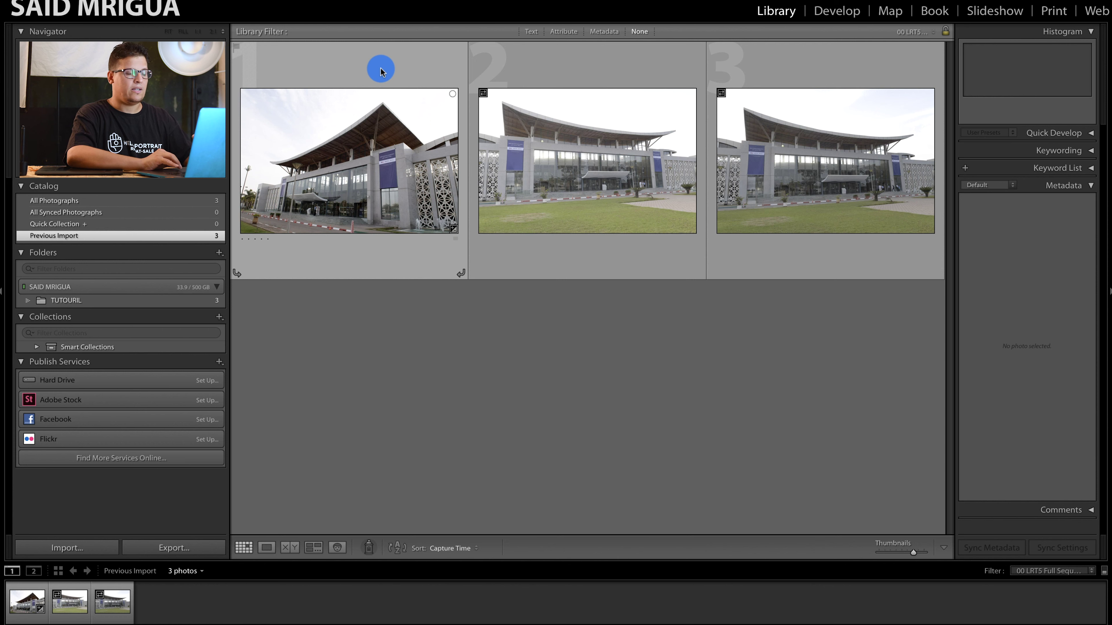
- Check the Preferences, leaving the interface language set to English
click(65, 1)
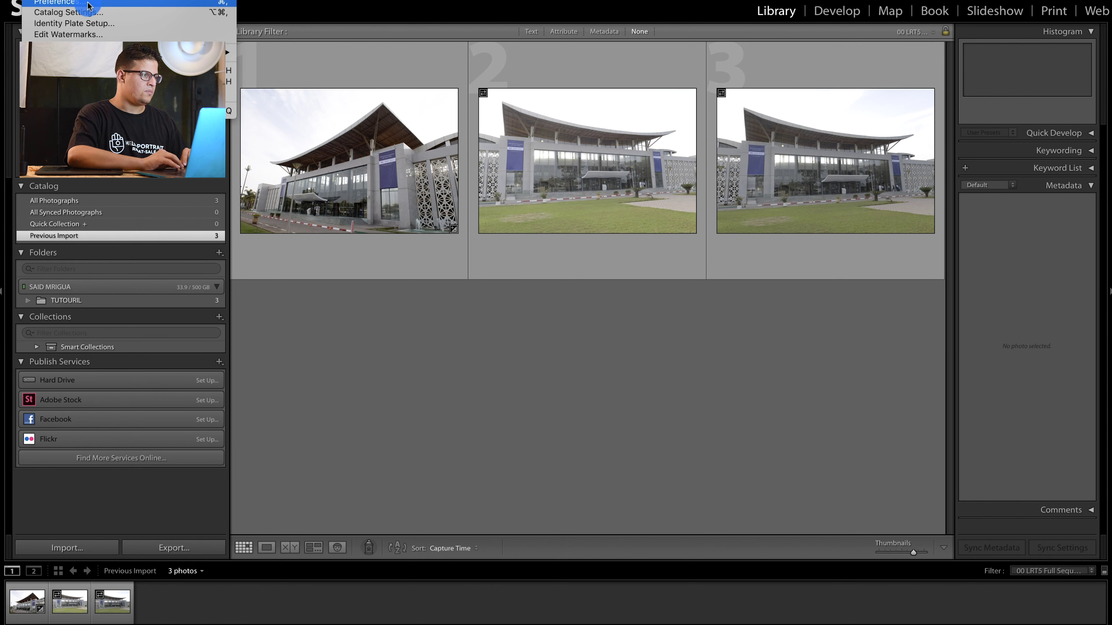
click(87, 4)
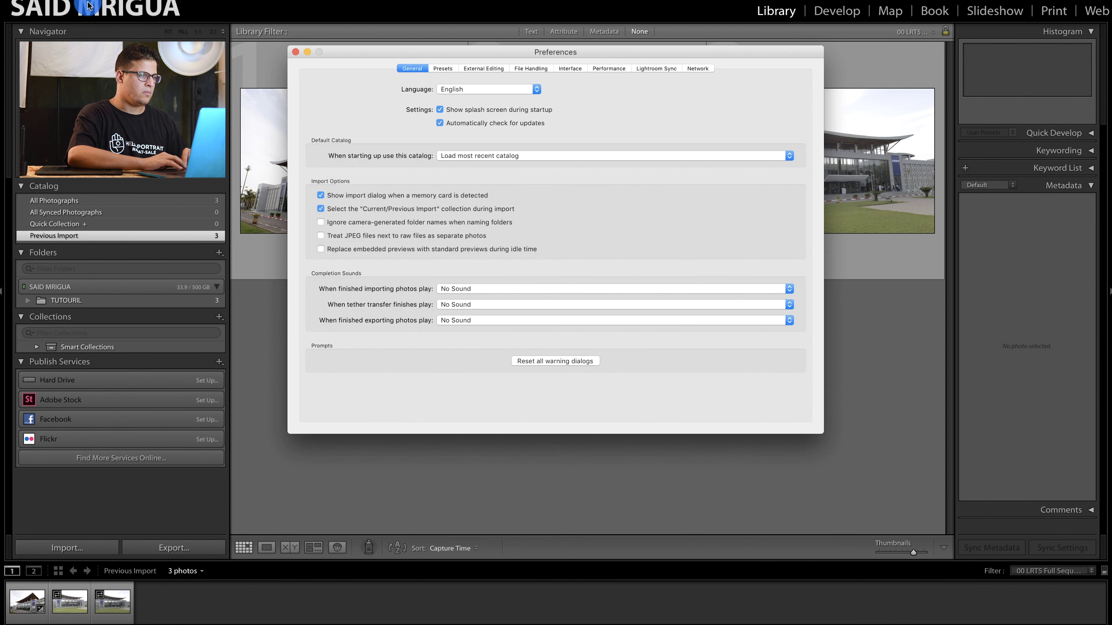
click(442, 68)
click(406, 69)
click(462, 92)
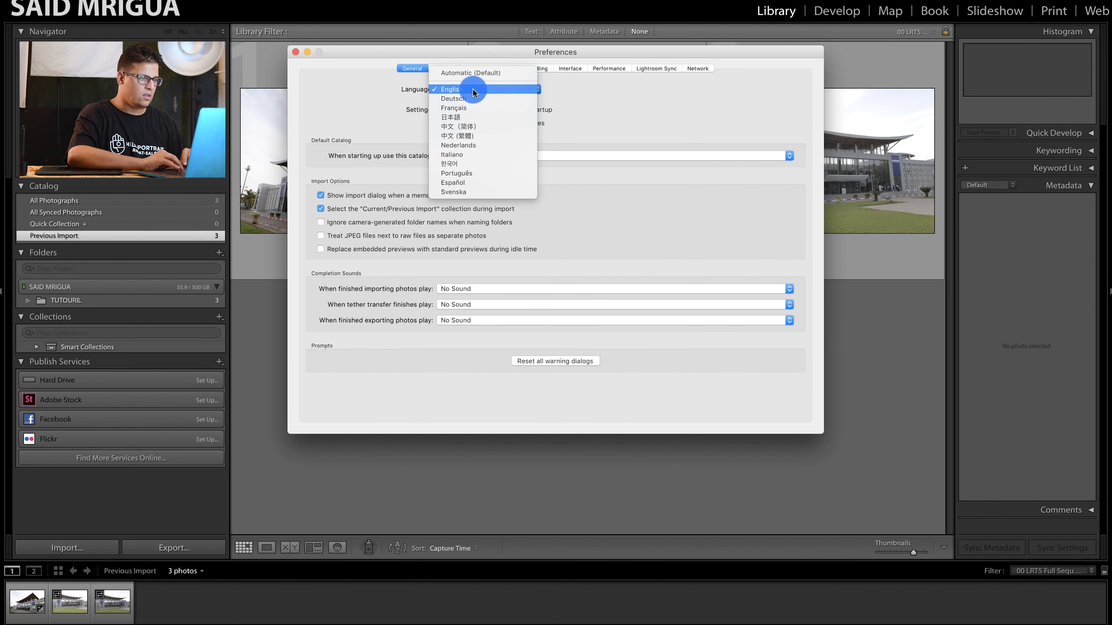
click(478, 89)
click(294, 52)
click(294, 52)
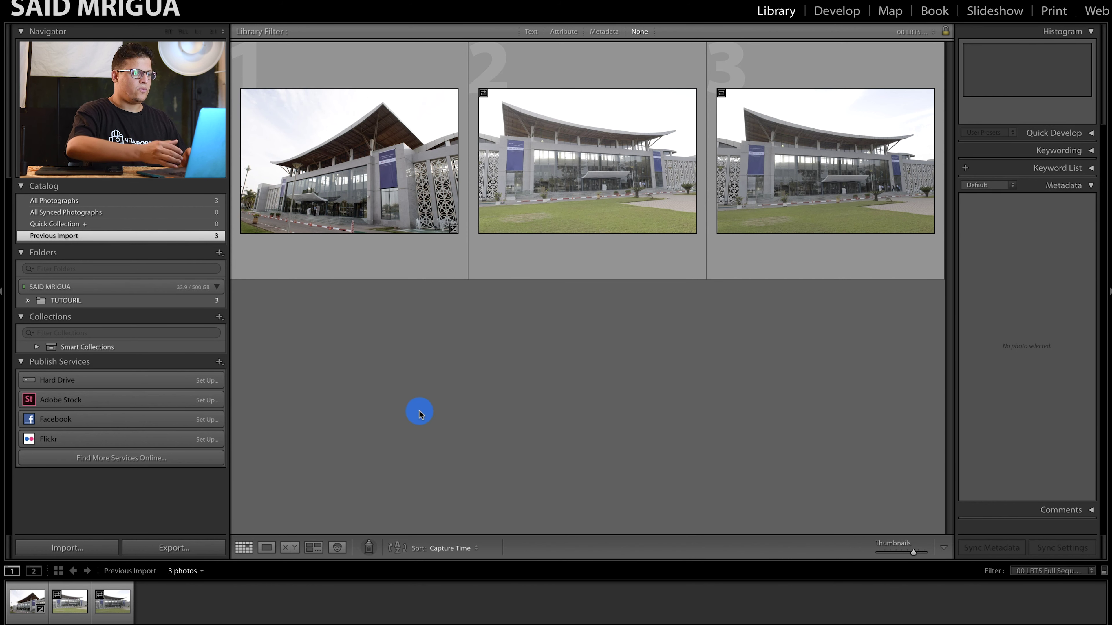
- Step through the three building photos in Loupe, ending on _DSC0827, zooming to 1:1 and back
double_click(360, 184)
key(Right)
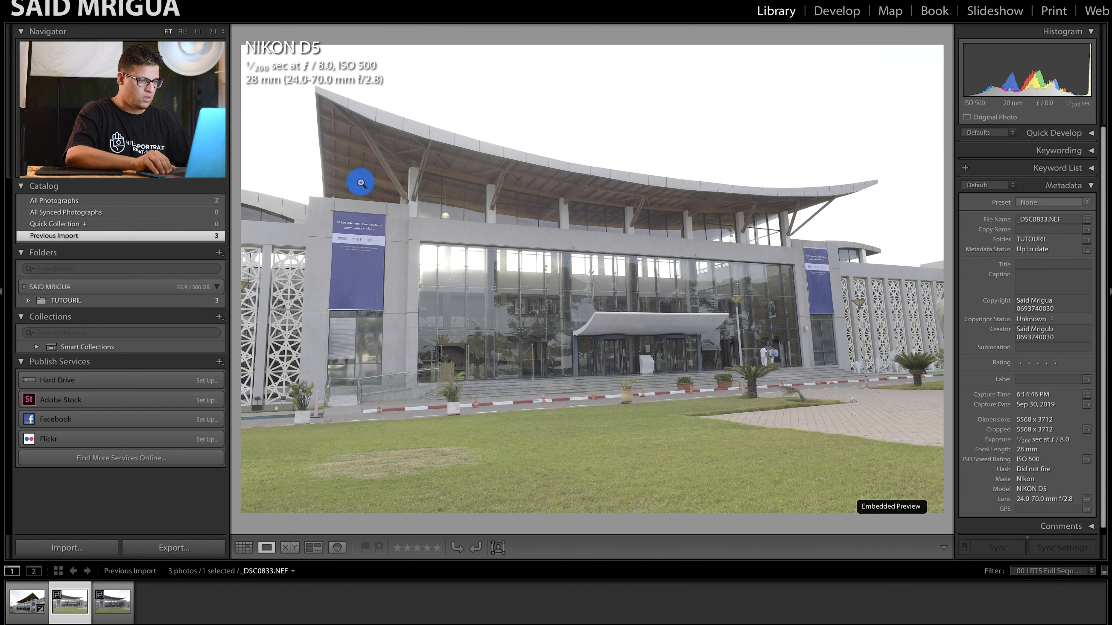
key(Right)
key(Left)
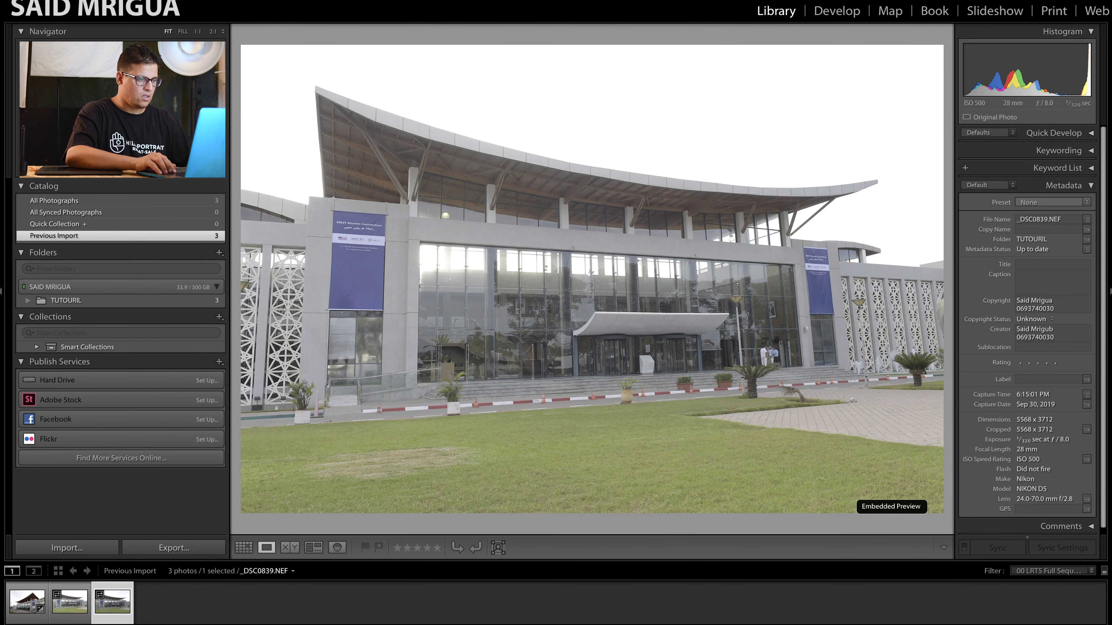
key(Left)
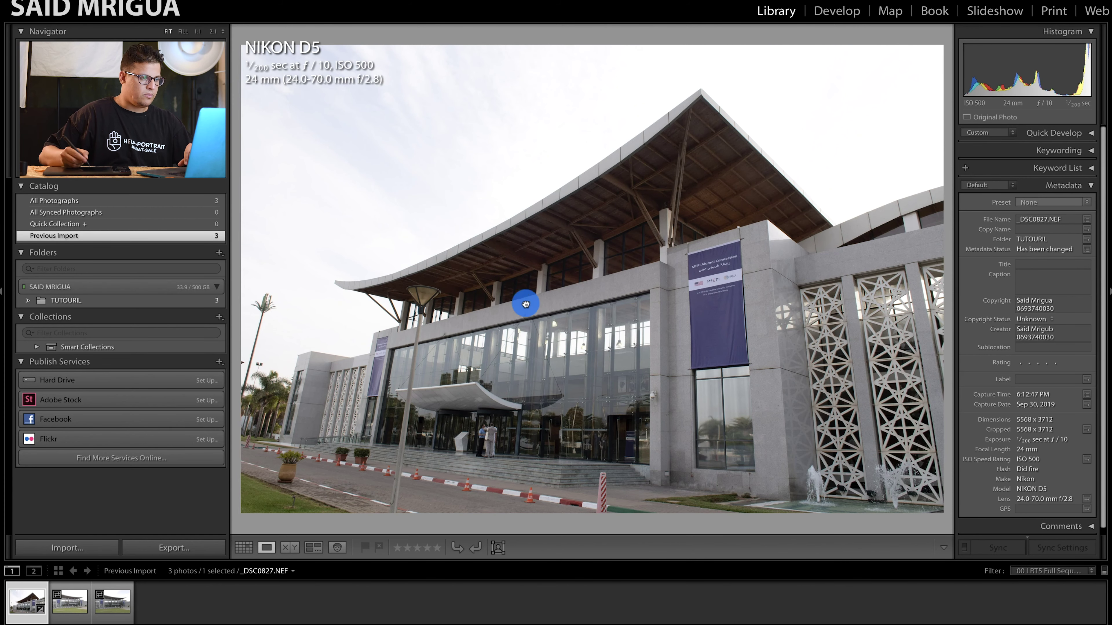
click(419, 352)
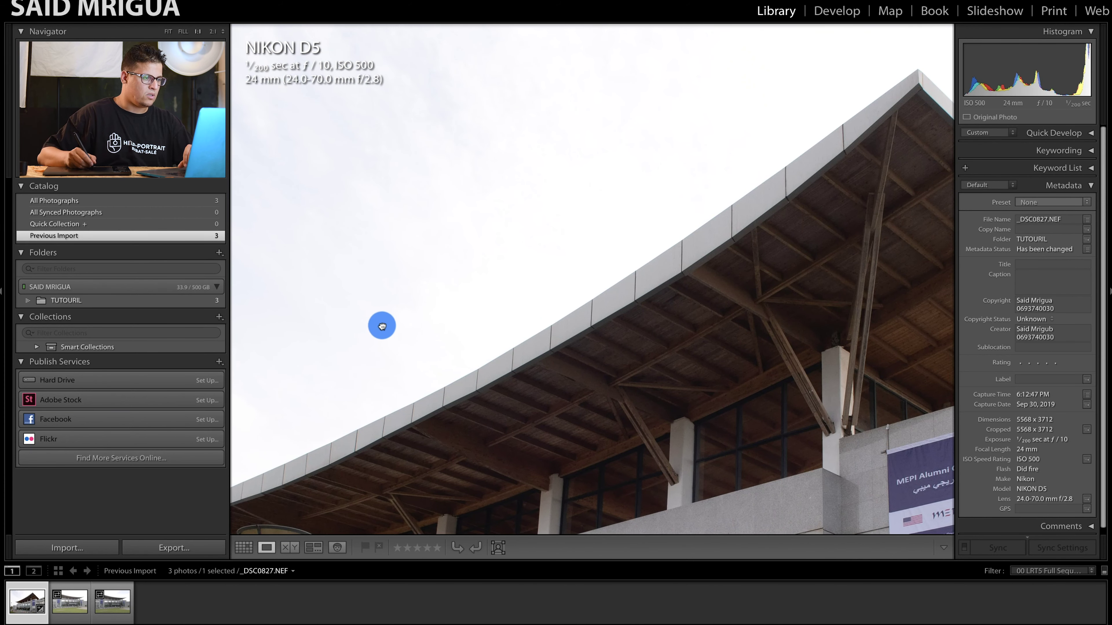
click(381, 325)
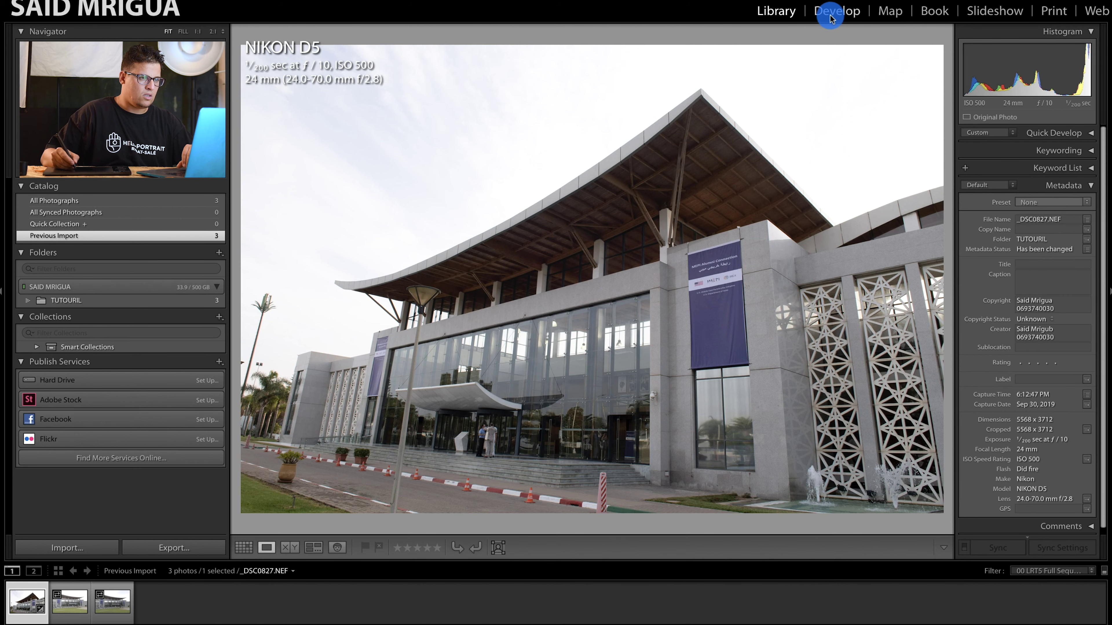
- Open _DSC0827 in Develop and lower Exposure to about −0.65
click(840, 16)
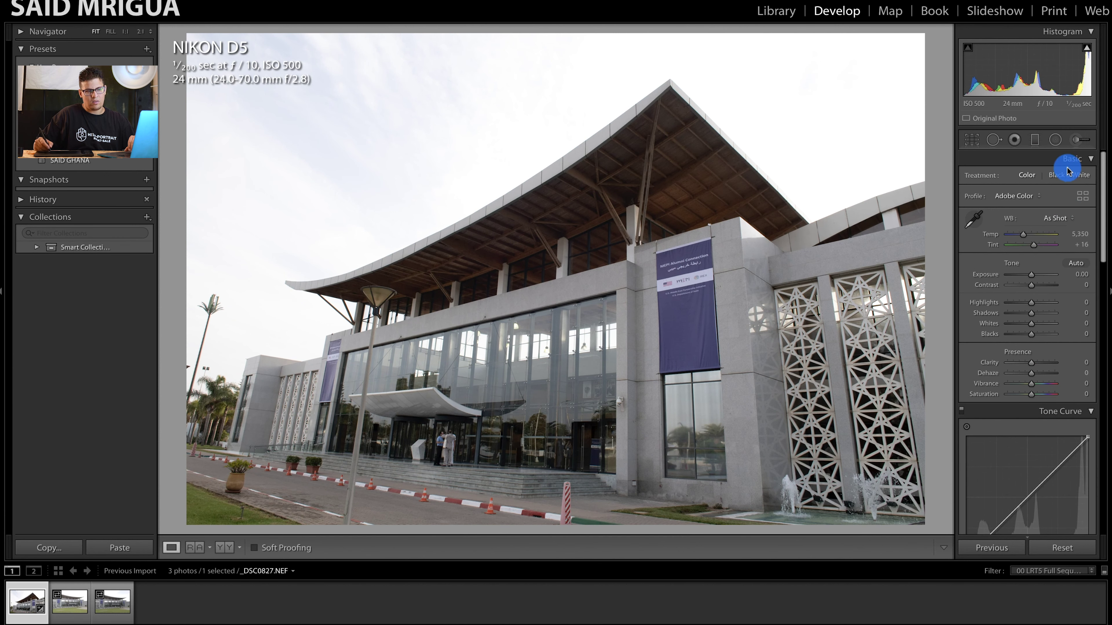
click(1077, 159)
click(1078, 159)
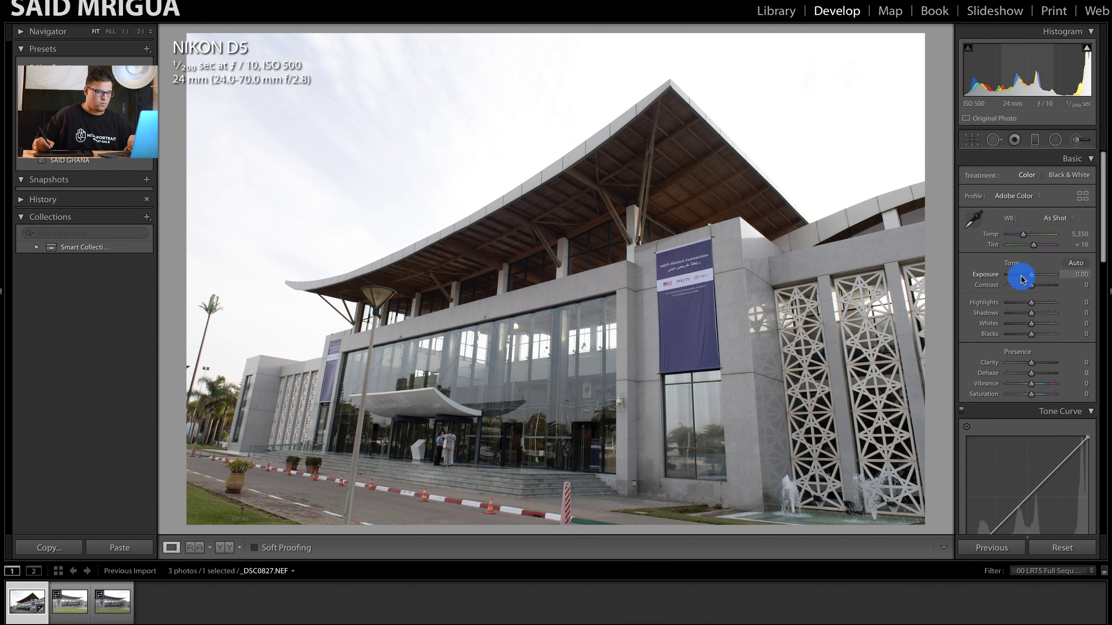
mouse_move(1031, 276)
mouse_down()
mouse_move(1043, 274)
mouse_move(1013, 278)
mouse_move(1031, 279)
mouse_up()
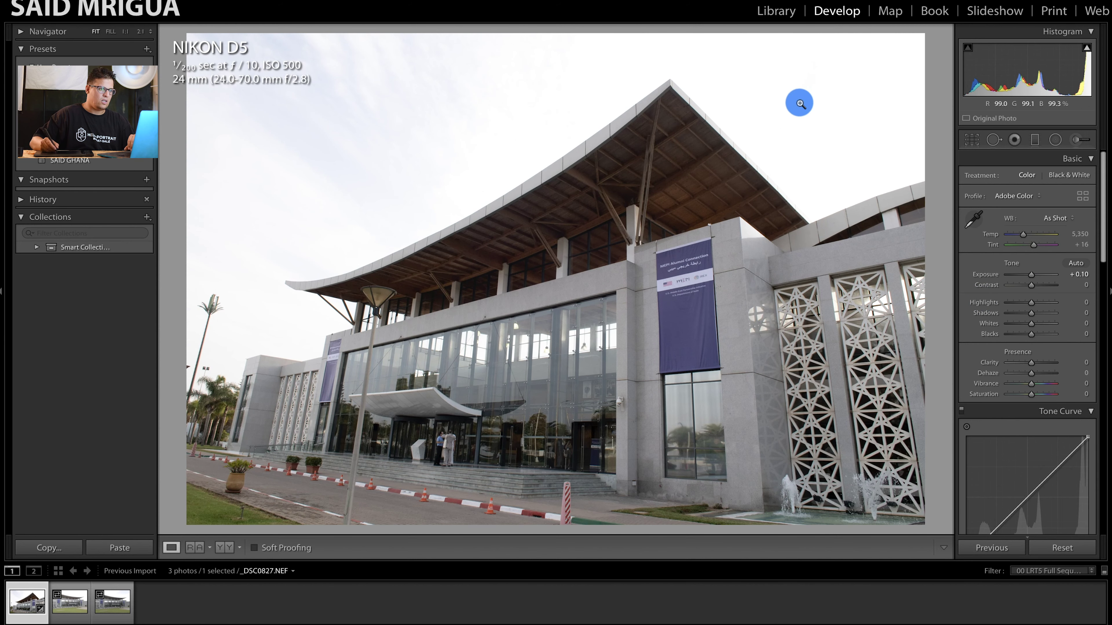
drag(1031, 274, 1019, 276)
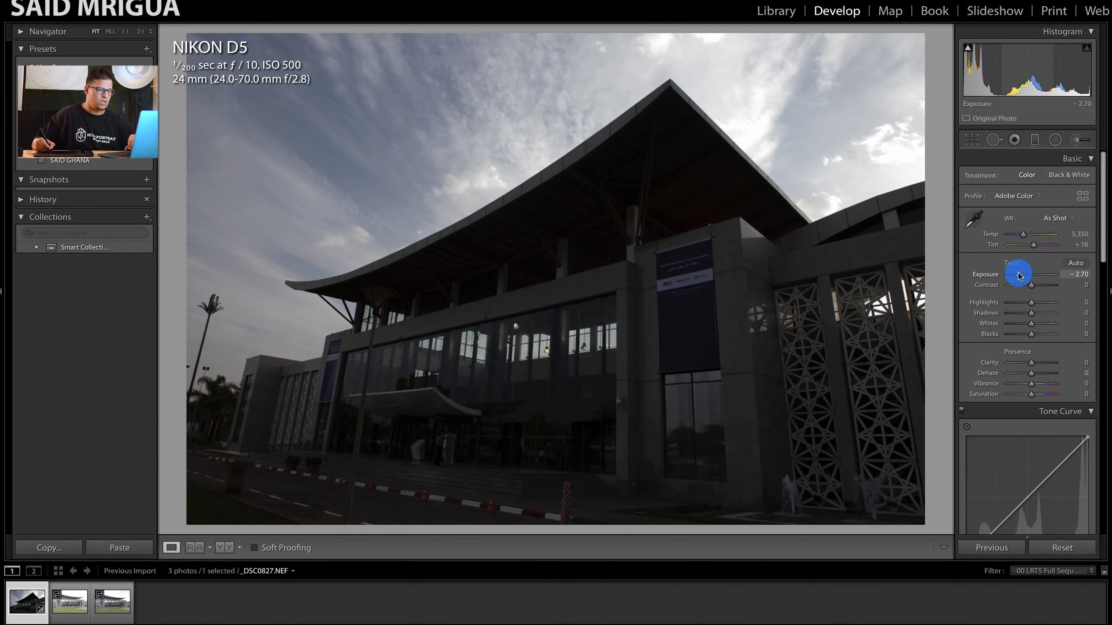
drag(1018, 276, 1033, 267)
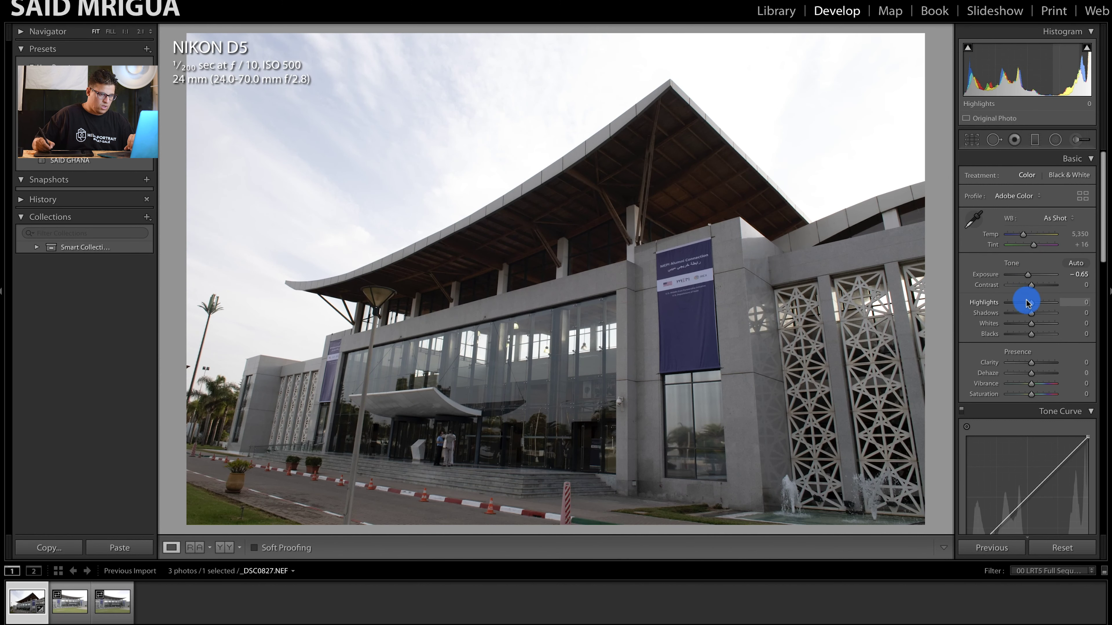
- Pull Highlights down to −99 to recover the sky, checking the wall up close
mouse_move(1027, 305)
mouse_down()
mouse_move(1046, 303)
mouse_move(1009, 311)
mouse_up()
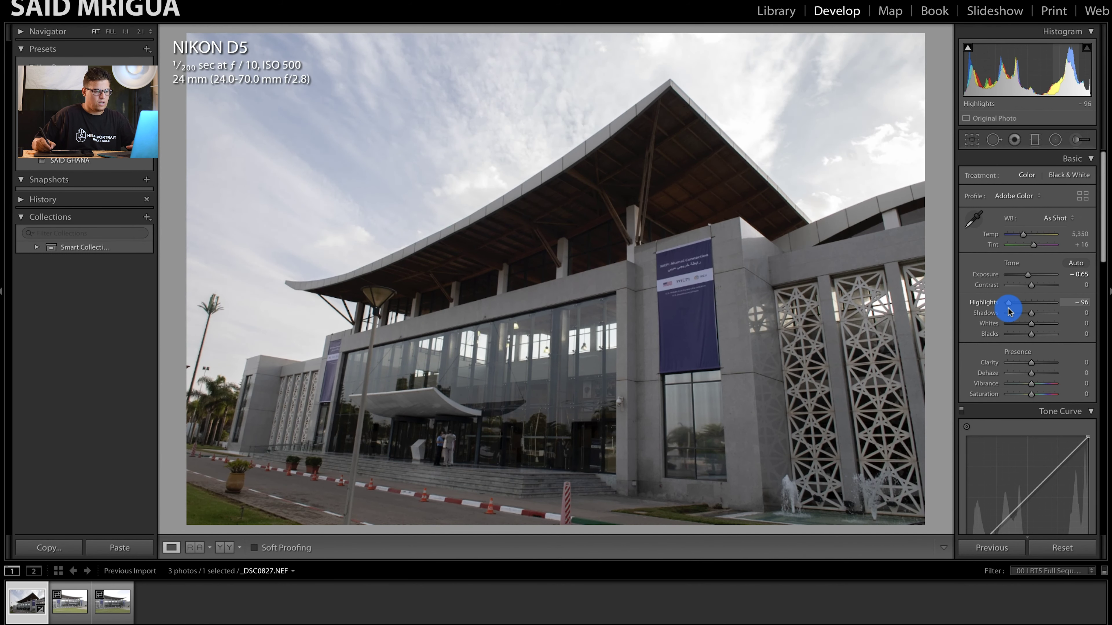
key(XF86MonBrightnessUp)
drag(1014, 308, 993, 299)
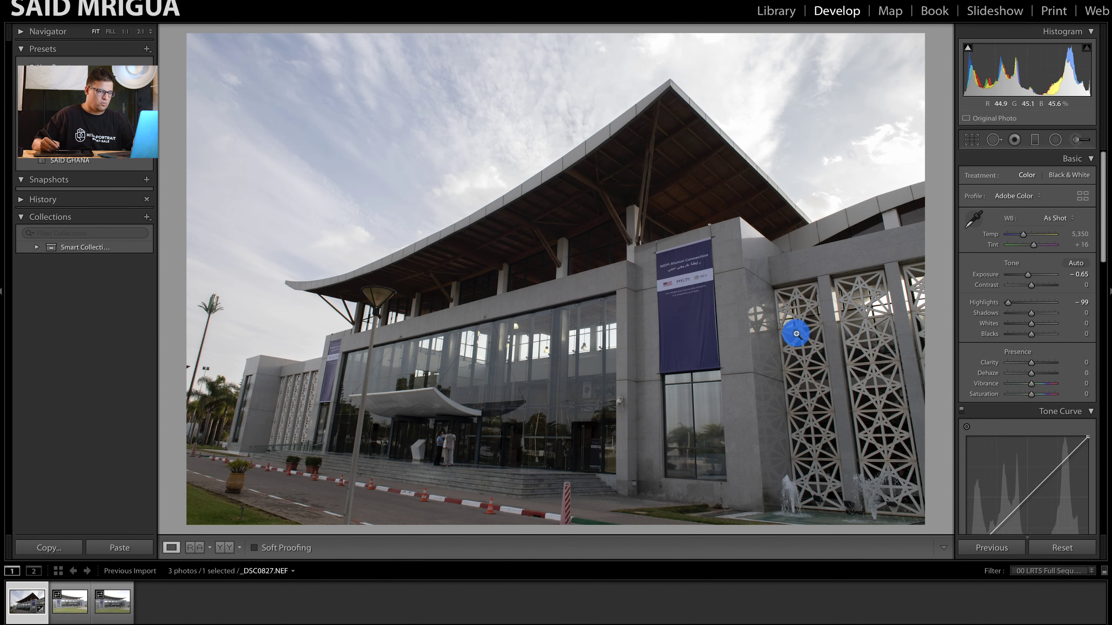
click(749, 321)
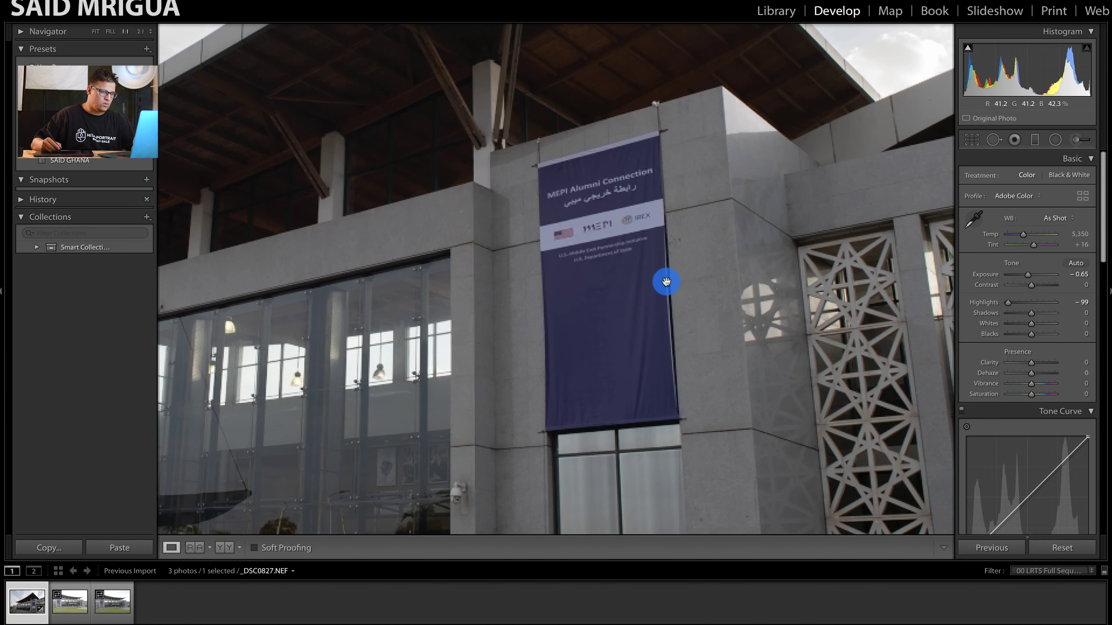
click(668, 279)
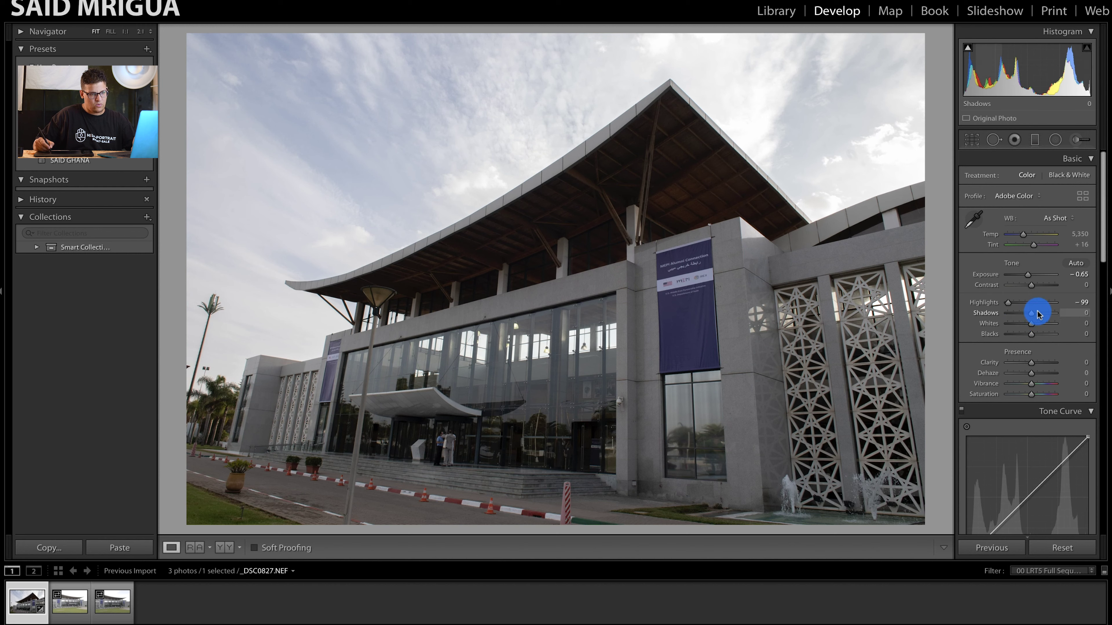
- Set Shadows +88, Exposure −0.97, Blacks −15 and Contrast −69
mouse_move(1033, 316)
mouse_down()
mouse_move(1005, 324)
mouse_move(1048, 316)
mouse_up()
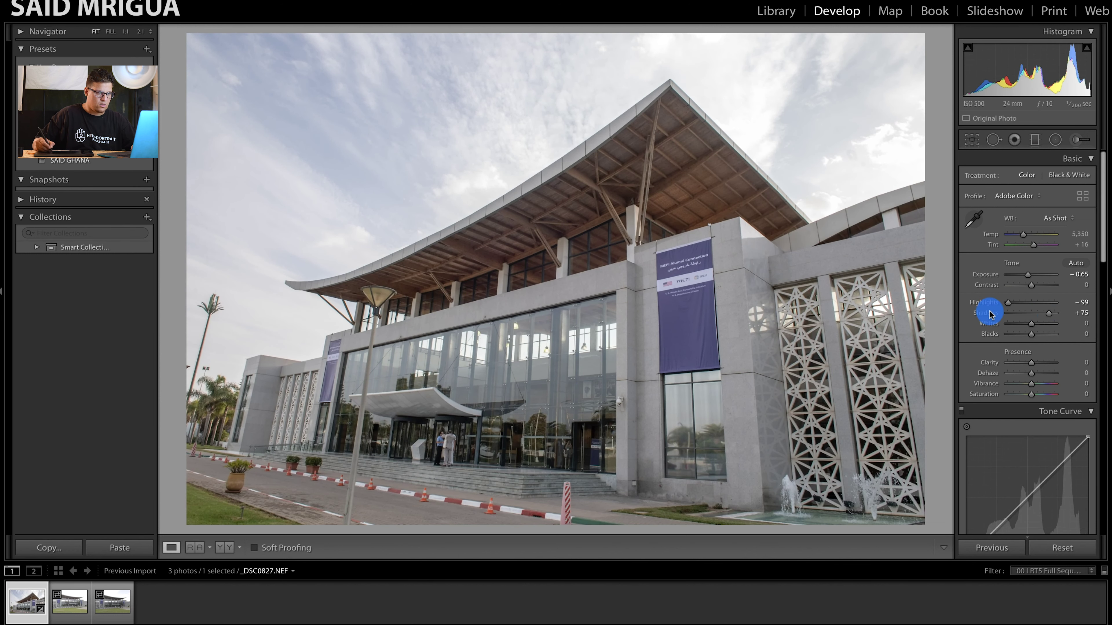
drag(1027, 274, 1025, 274)
drag(1049, 313, 1052, 313)
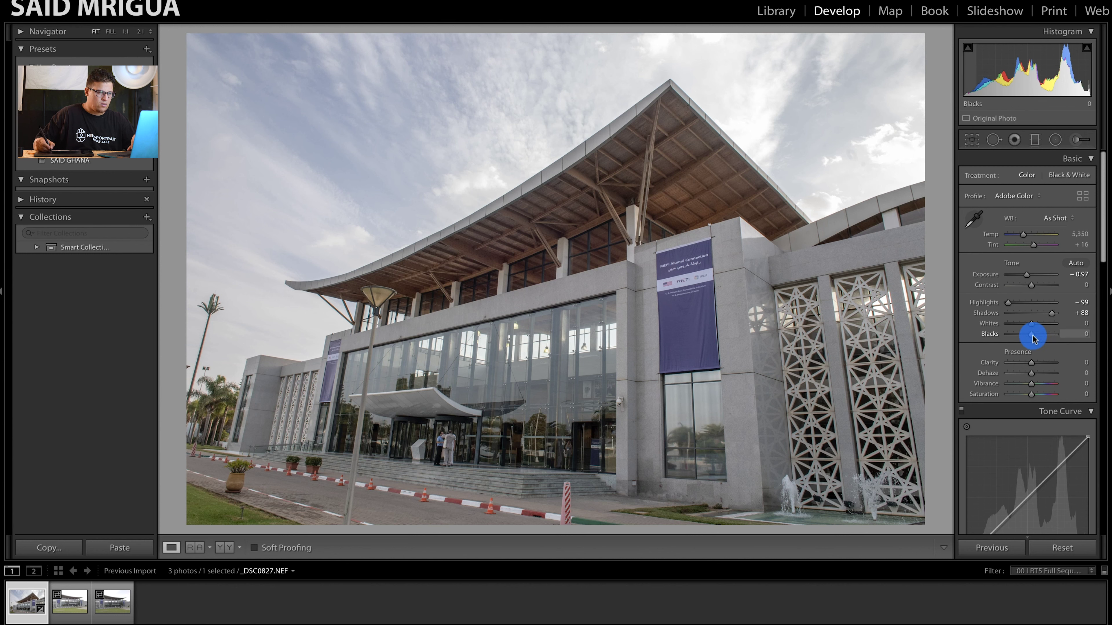
mouse_move(1032, 339)
mouse_down()
mouse_move(1037, 331)
mouse_move(1027, 337)
mouse_up()
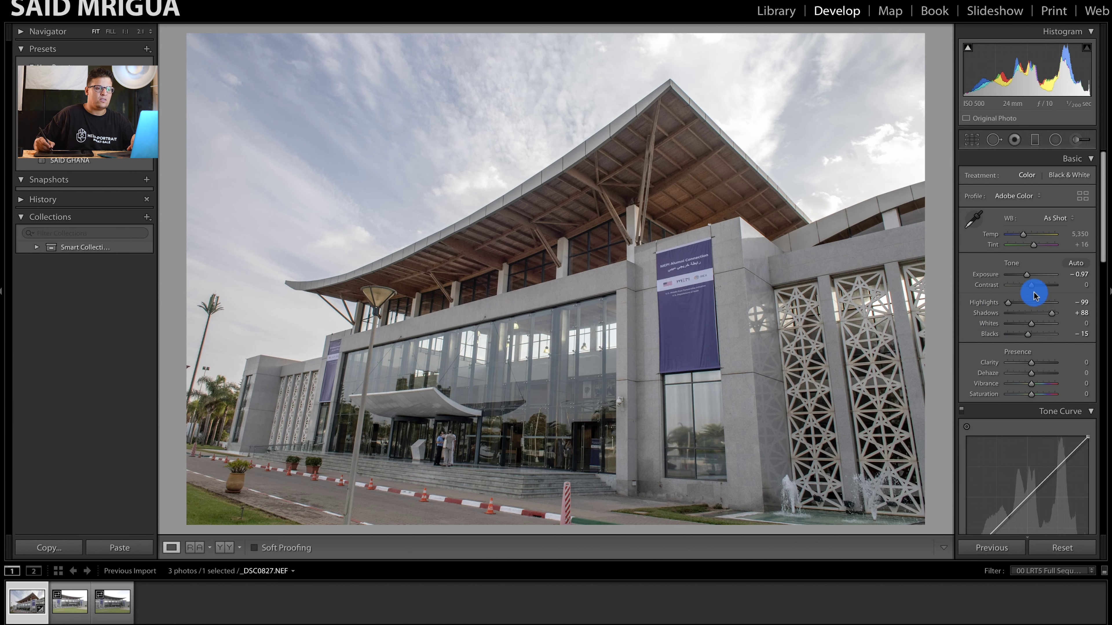
mouse_move(1030, 292)
mouse_down()
mouse_move(1037, 287)
mouse_move(1014, 295)
mouse_up()
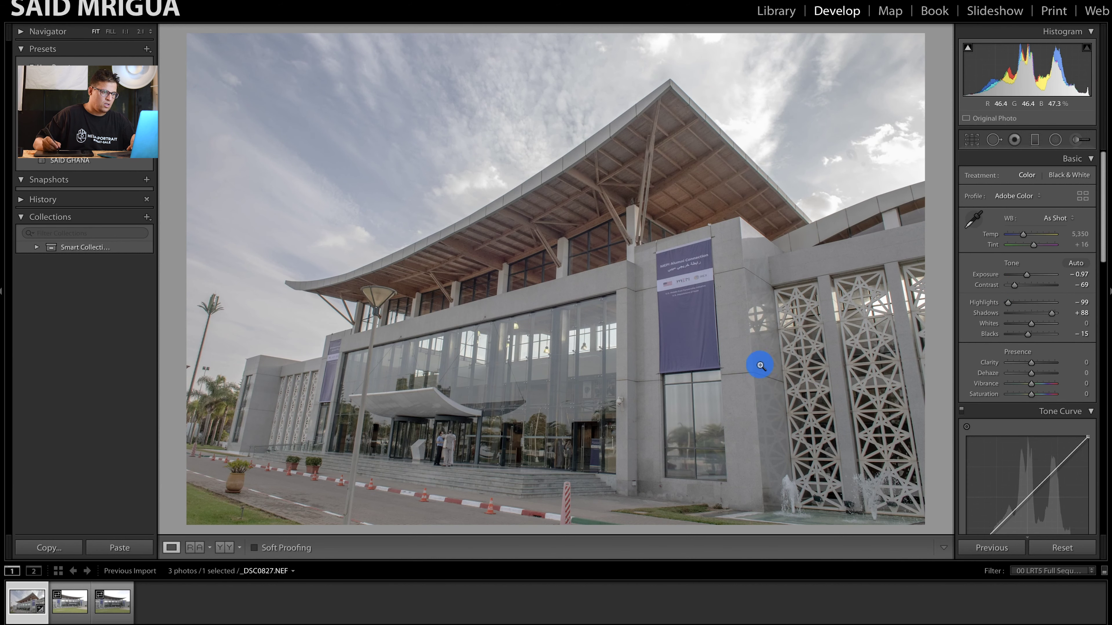
click(640, 323)
- Reset Contrast at 1:1 and try Contrast −8 and Blacks −35
drag(571, 220, 633, 295)
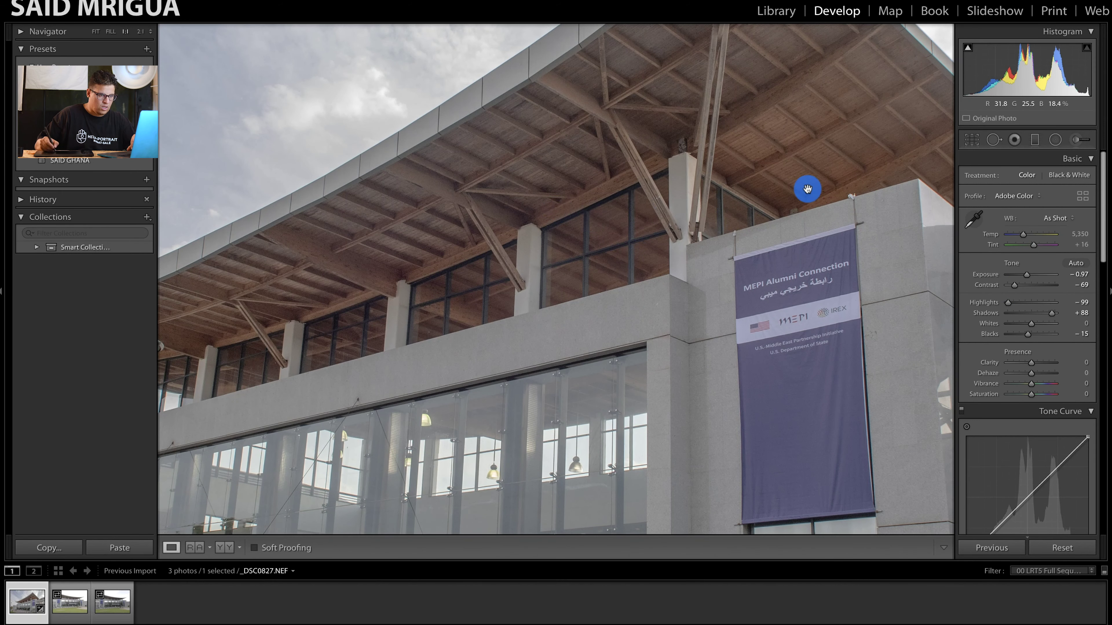
double_click(993, 287)
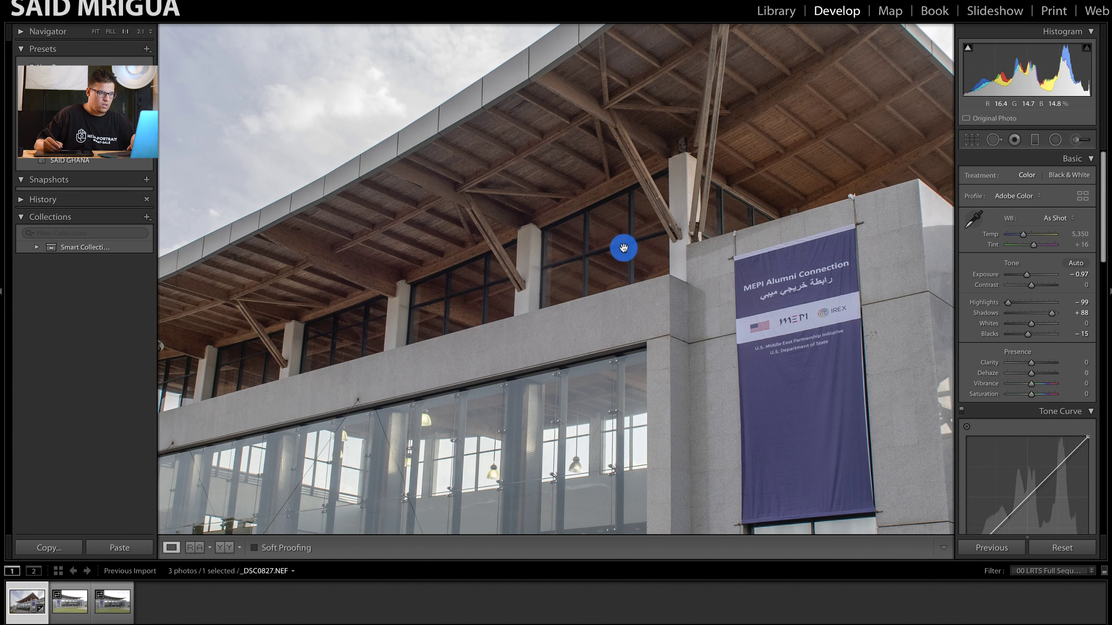
drag(647, 323, 654, 246)
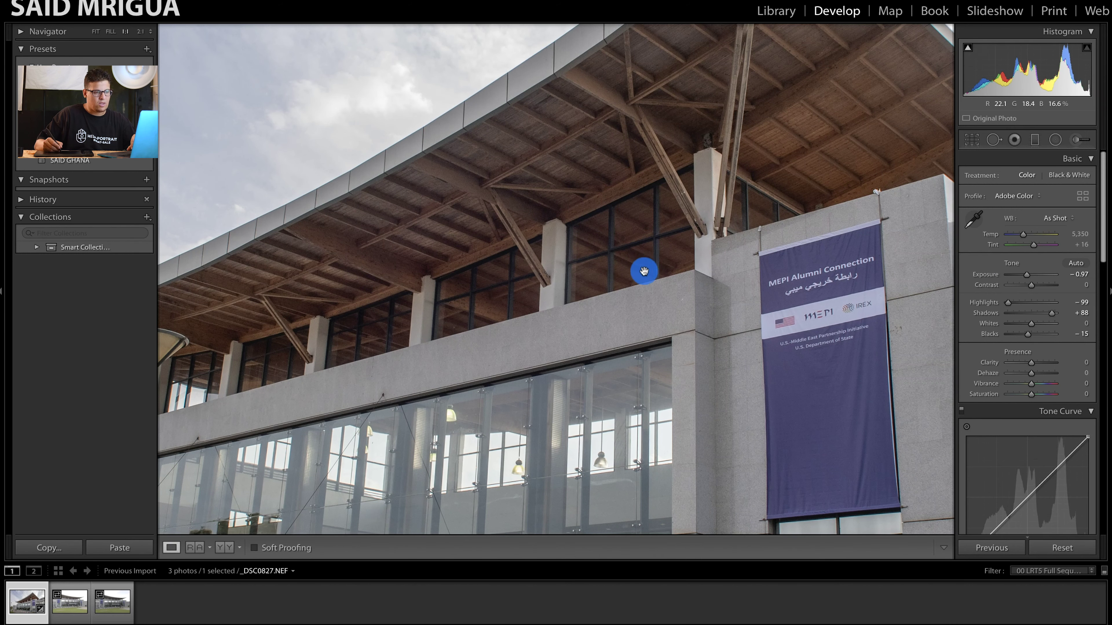
drag(1031, 286, 1018, 292)
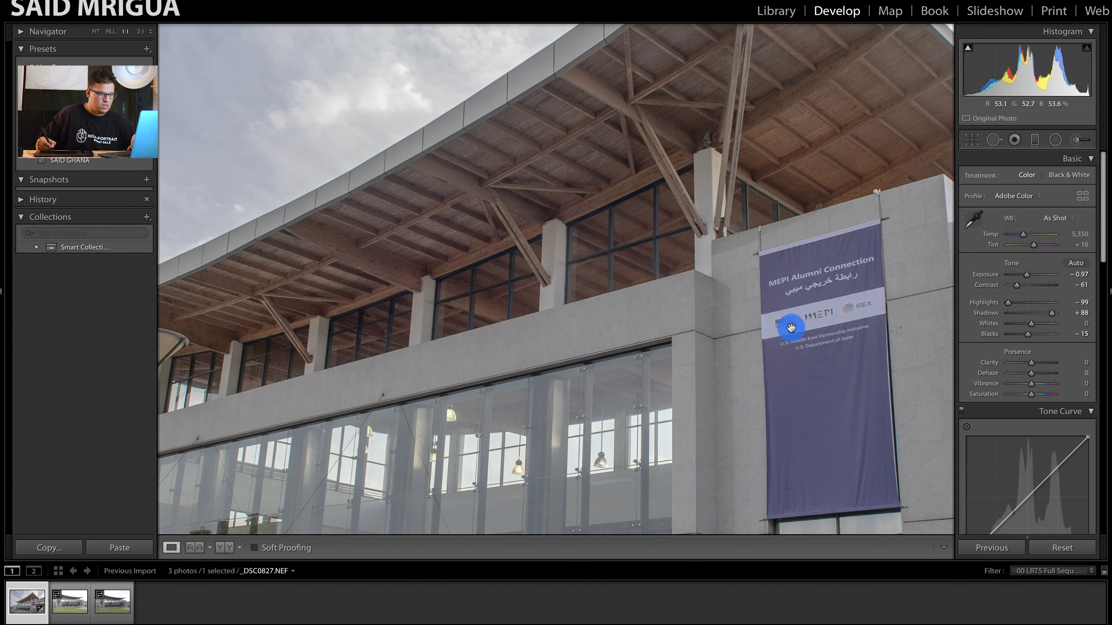
drag(1027, 336, 1019, 337)
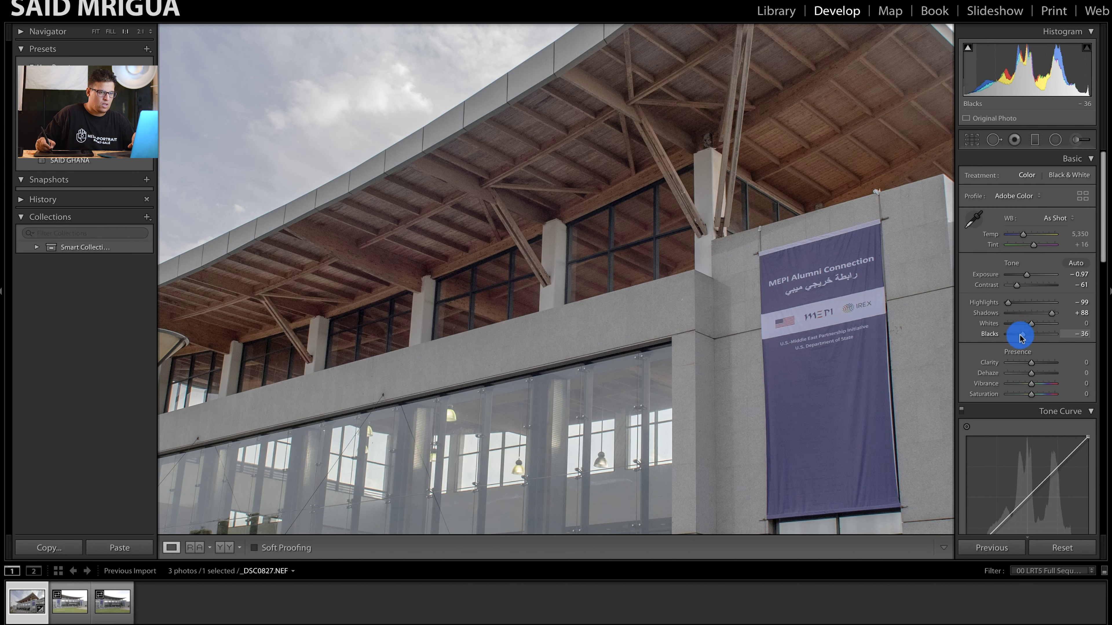
drag(1017, 287, 1038, 287)
- View the whole photo, then set Contrast to about −60 and Blacks to −46
click(865, 313)
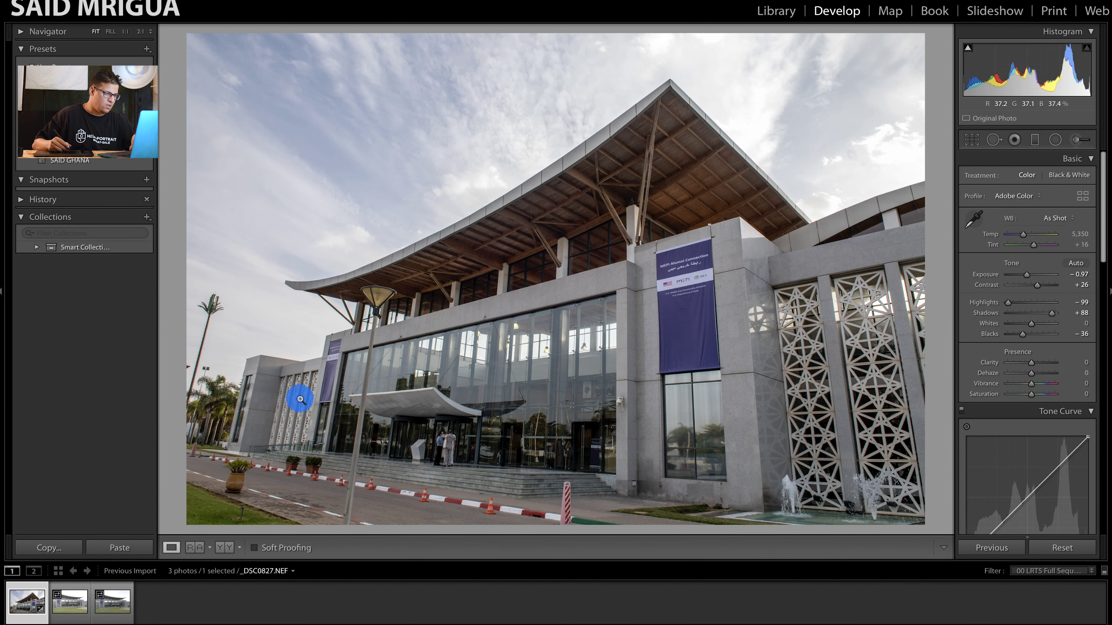
drag(1020, 286, 1017, 287)
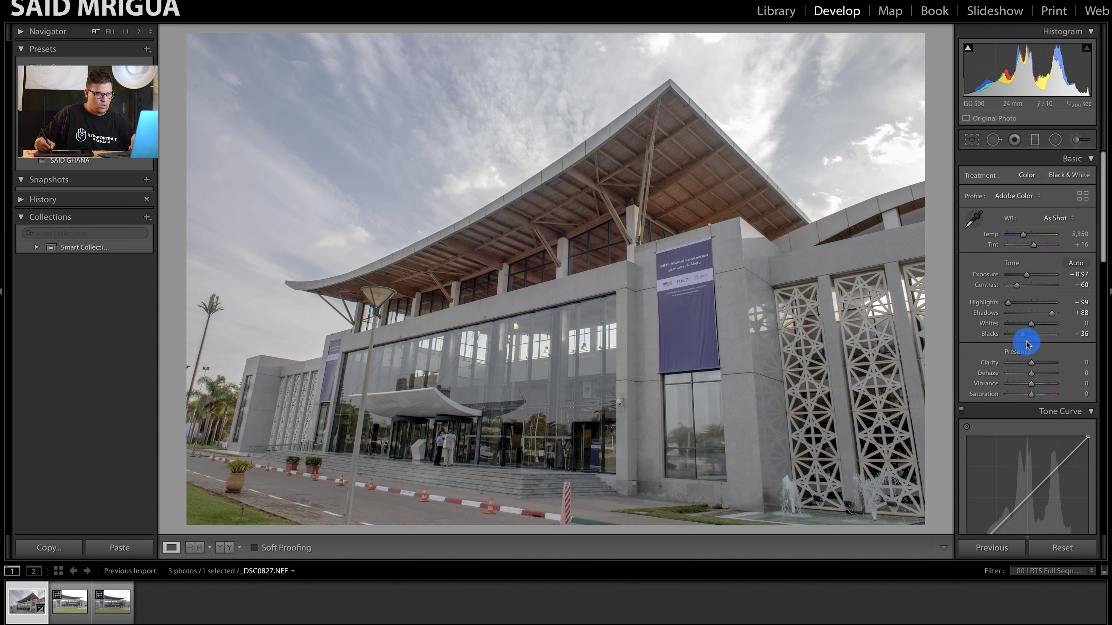
drag(1022, 335, 1025, 337)
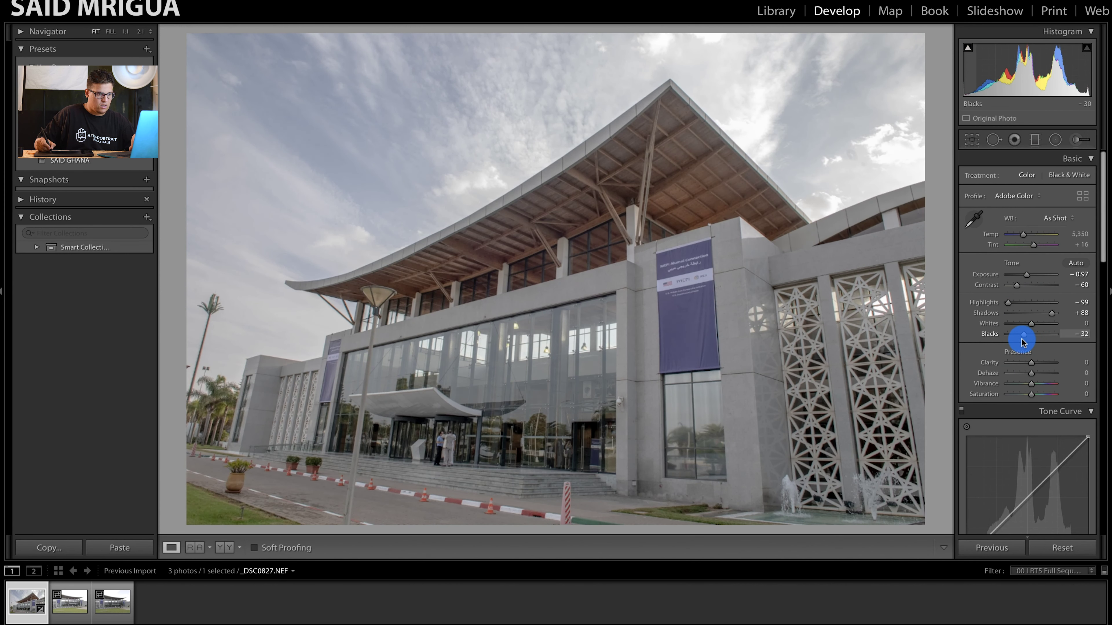
drag(1020, 343, 1019, 342)
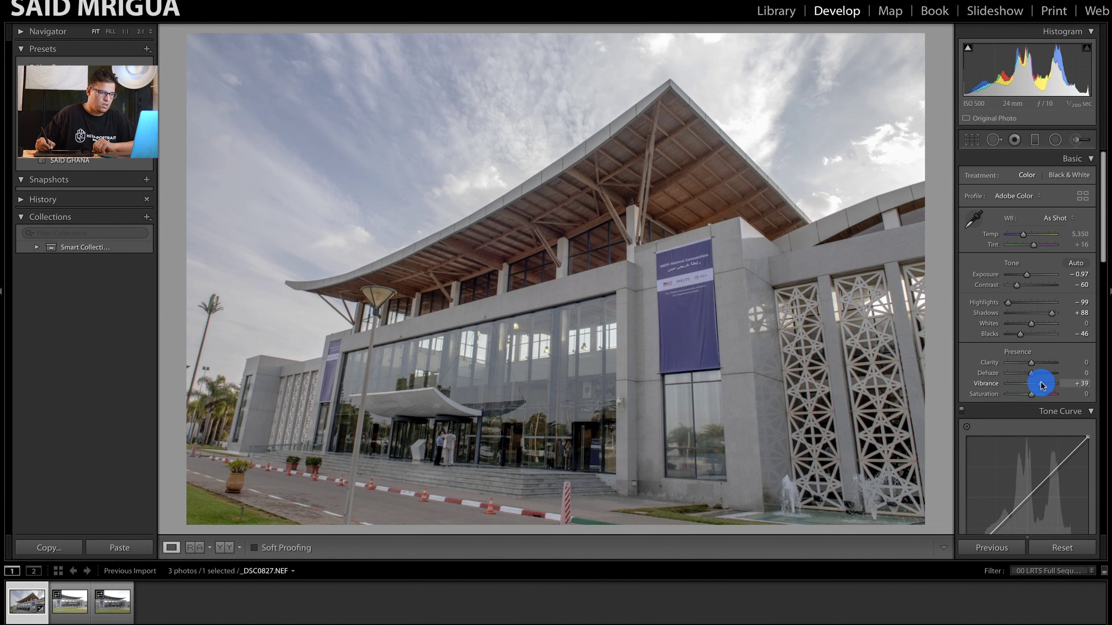
- Raise Vibrance to +47
drag(1042, 385, 1041, 384)
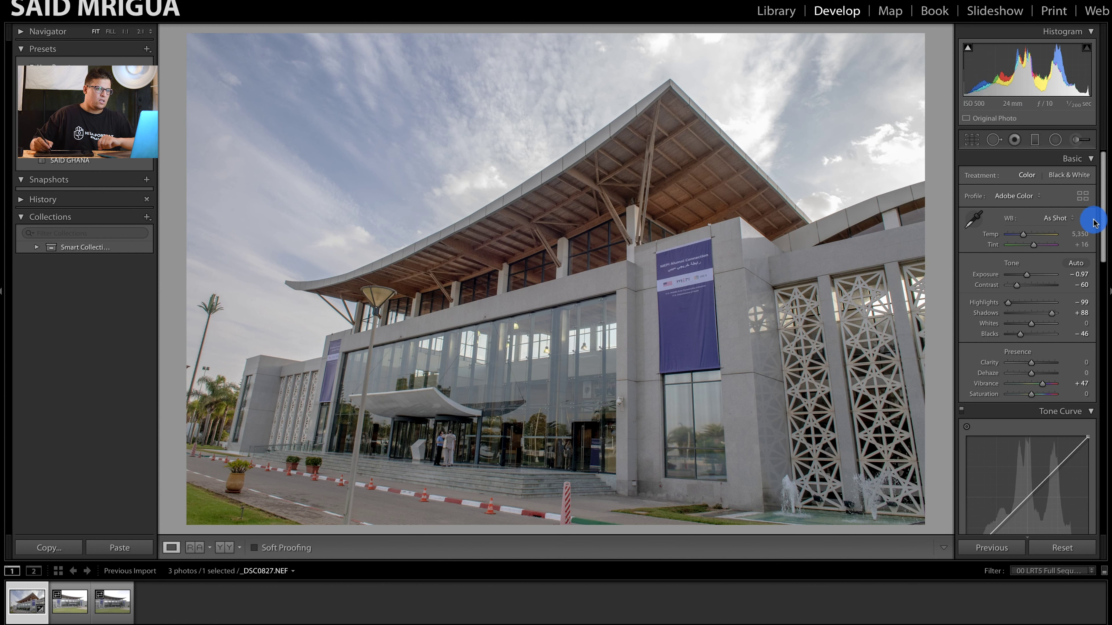
- Collapse the Basic, Tone Curve and Split Toning panels
click(1078, 158)
click(1078, 158)
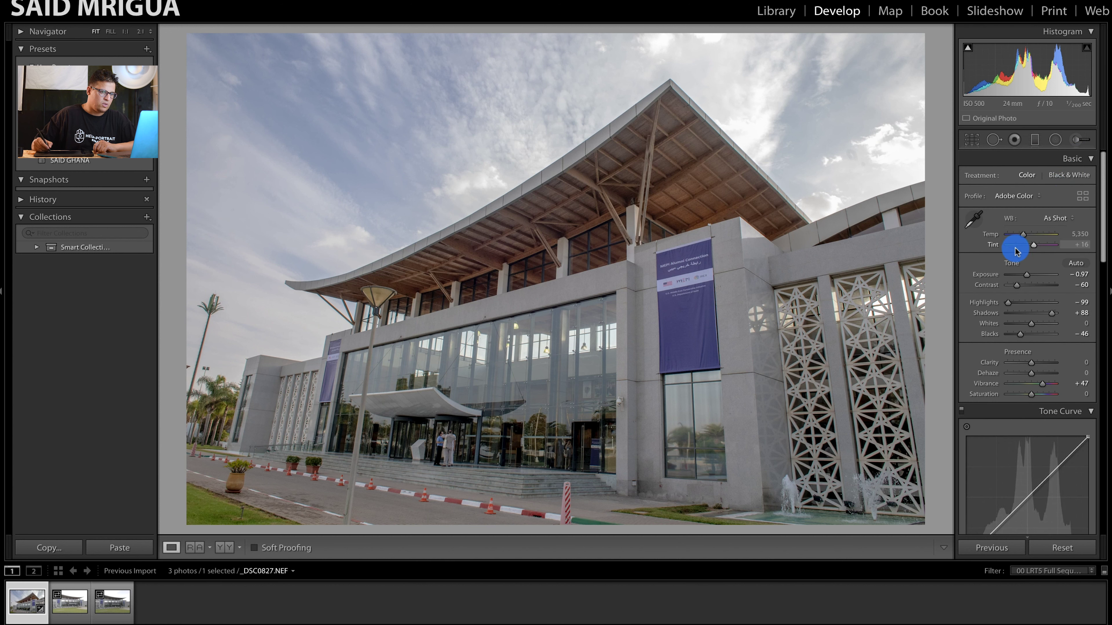
click(1072, 159)
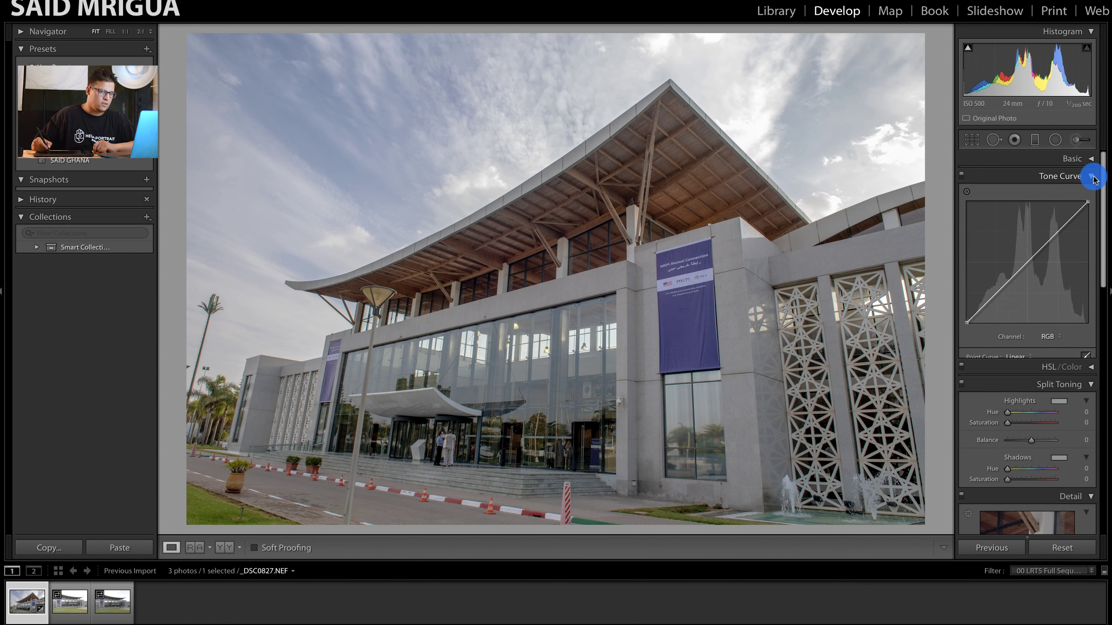
click(1093, 178)
click(1096, 211)
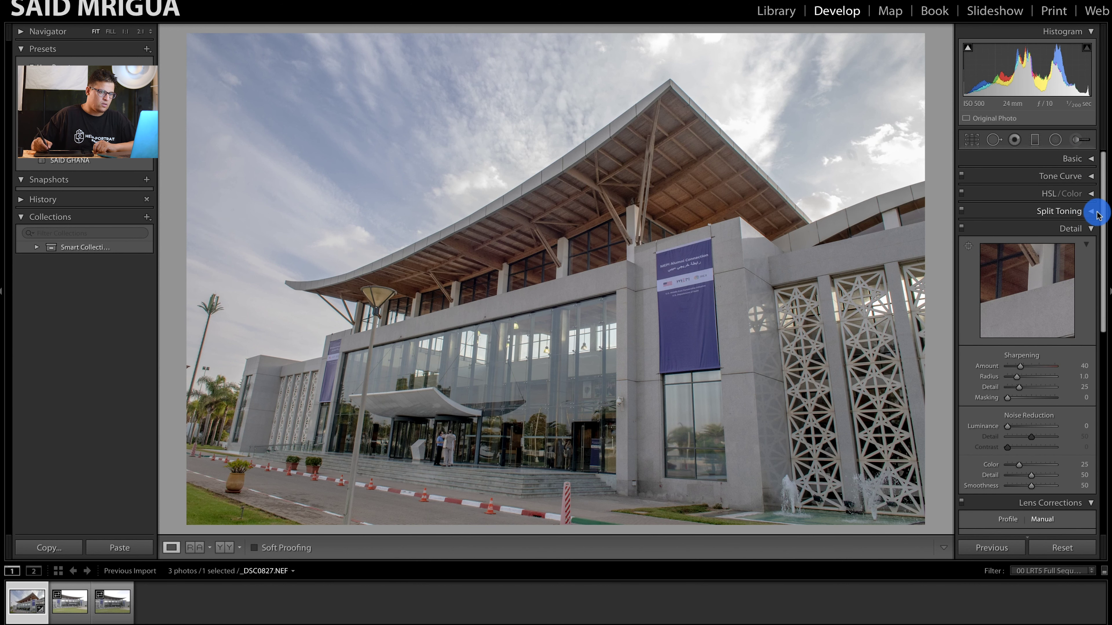
- Straighten and crop the building at a −2.35° angle
click(971, 140)
drag(933, 167, 938, 148)
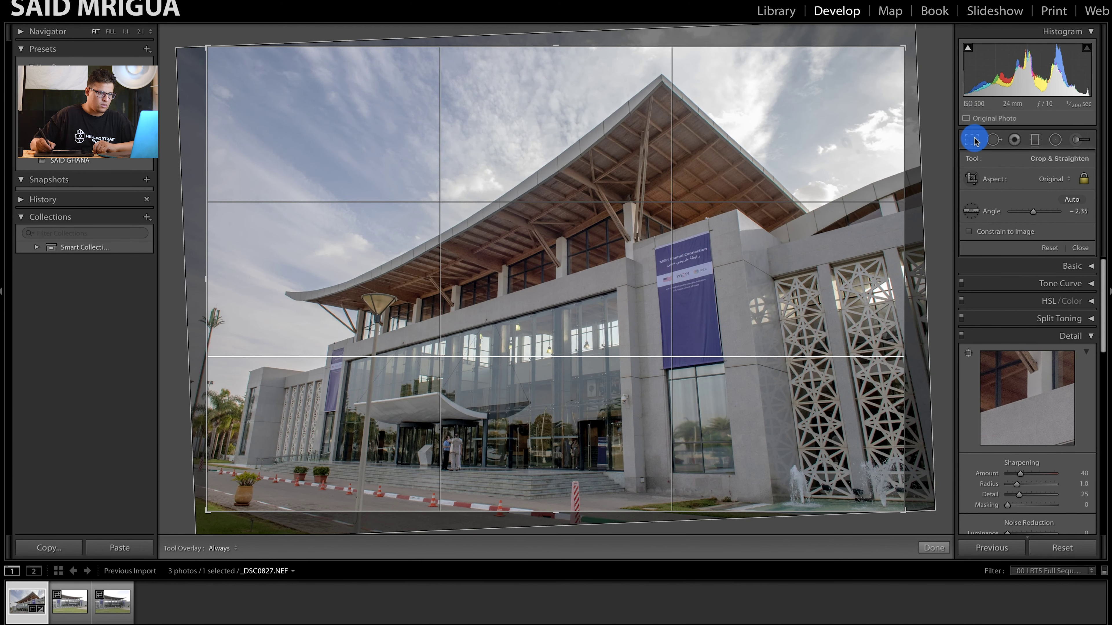
click(966, 150)
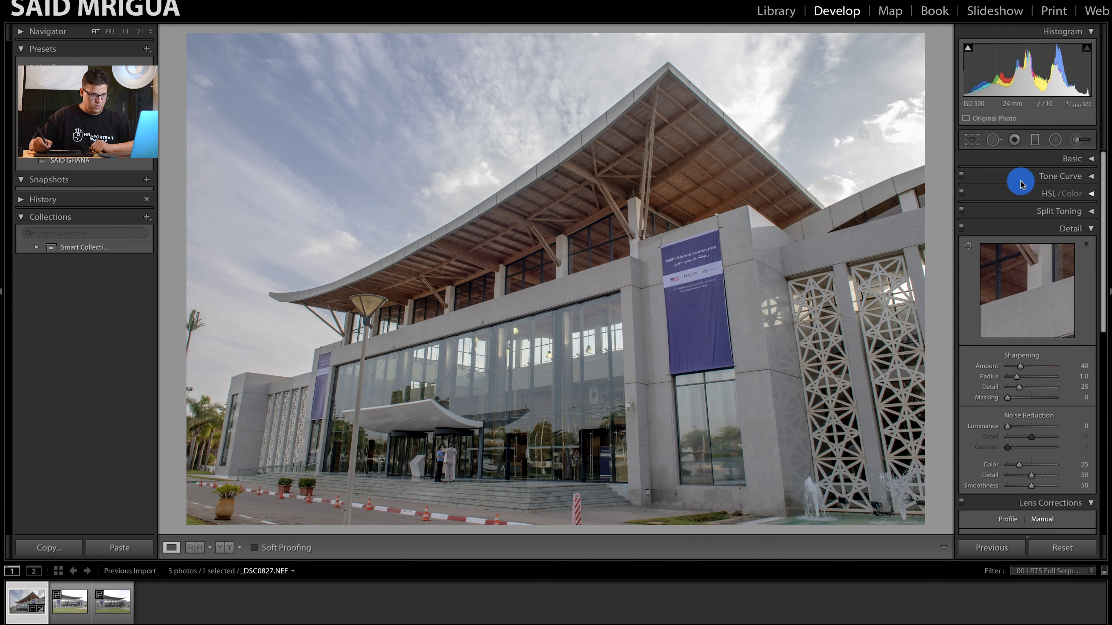
click(1091, 225)
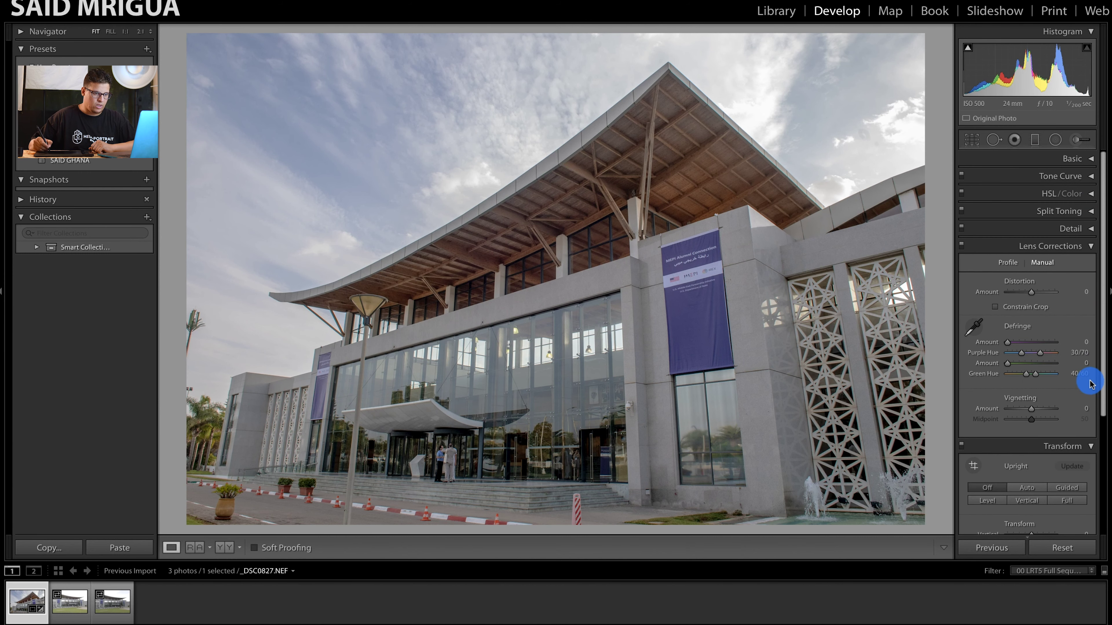
- Apply the Upright Vertical correction to straighten the building's verticals
scroll(1099, 421, down, 3)
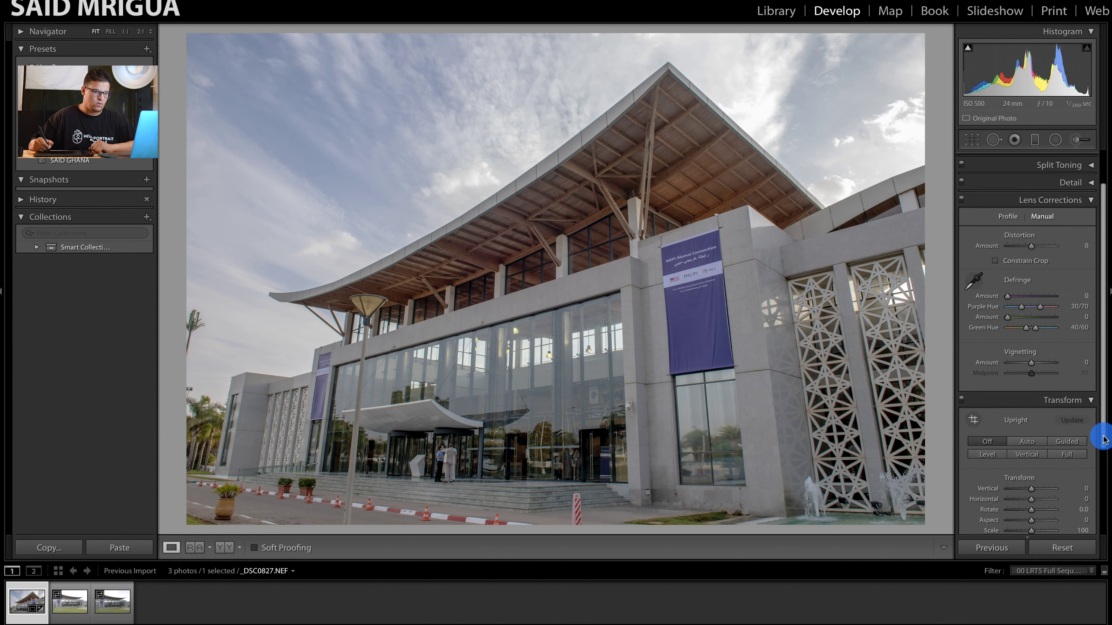
drag(1100, 368, 1087, 405)
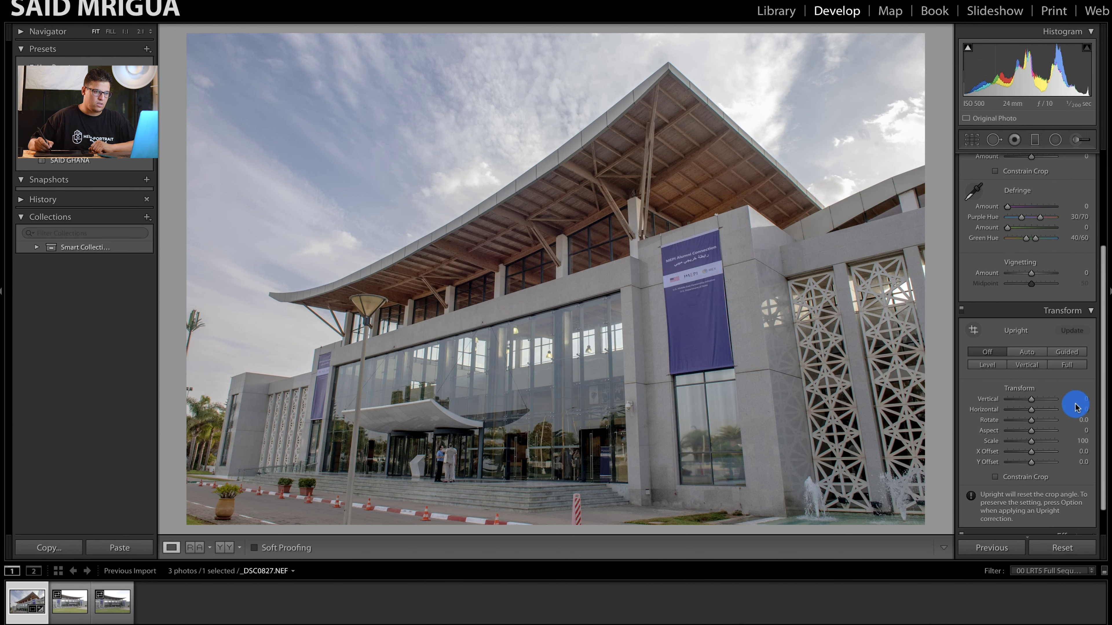
click(1027, 365)
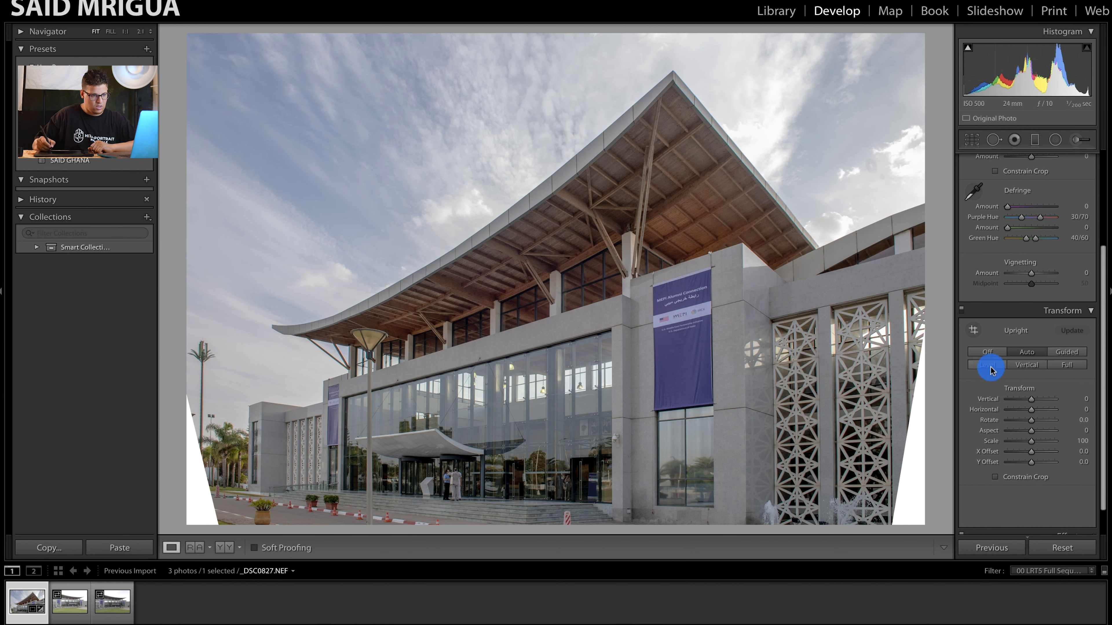
click(1033, 432)
click(1033, 443)
- Reset X Offset to 0 and shift the photo with Y Offset to +11.5
drag(1033, 444, 1041, 444)
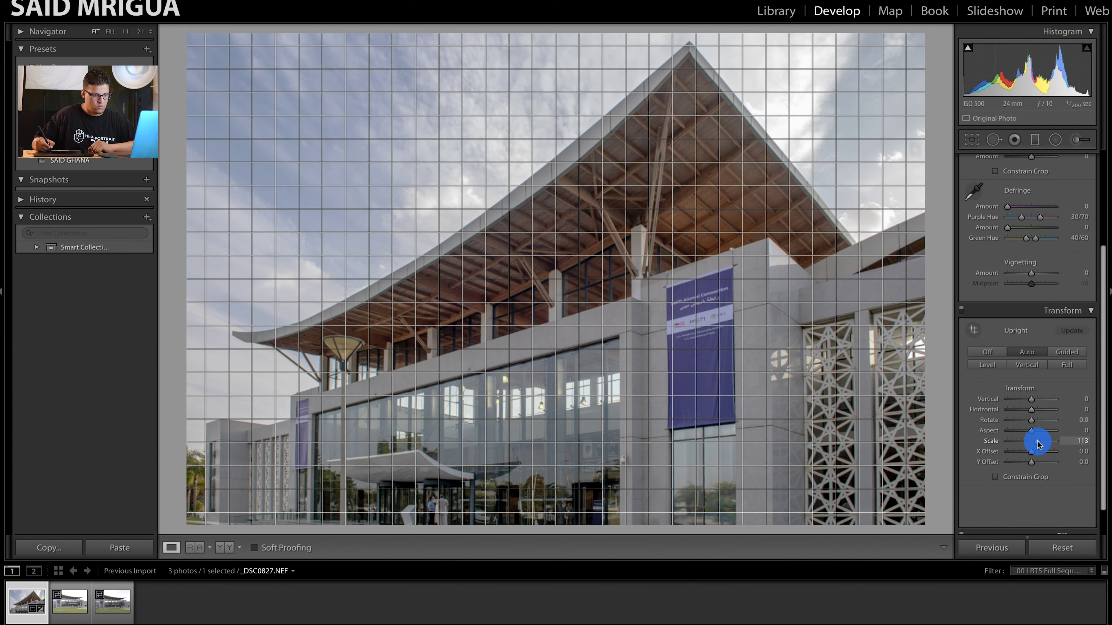
drag(1033, 449, 1039, 455)
click(1031, 455)
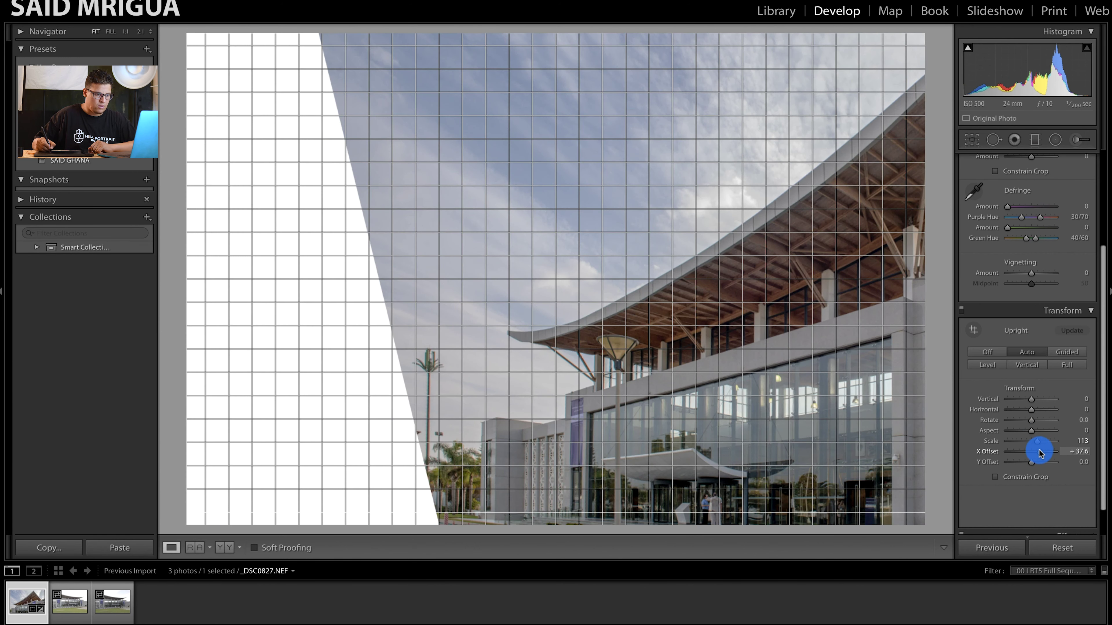
double_click(1032, 453)
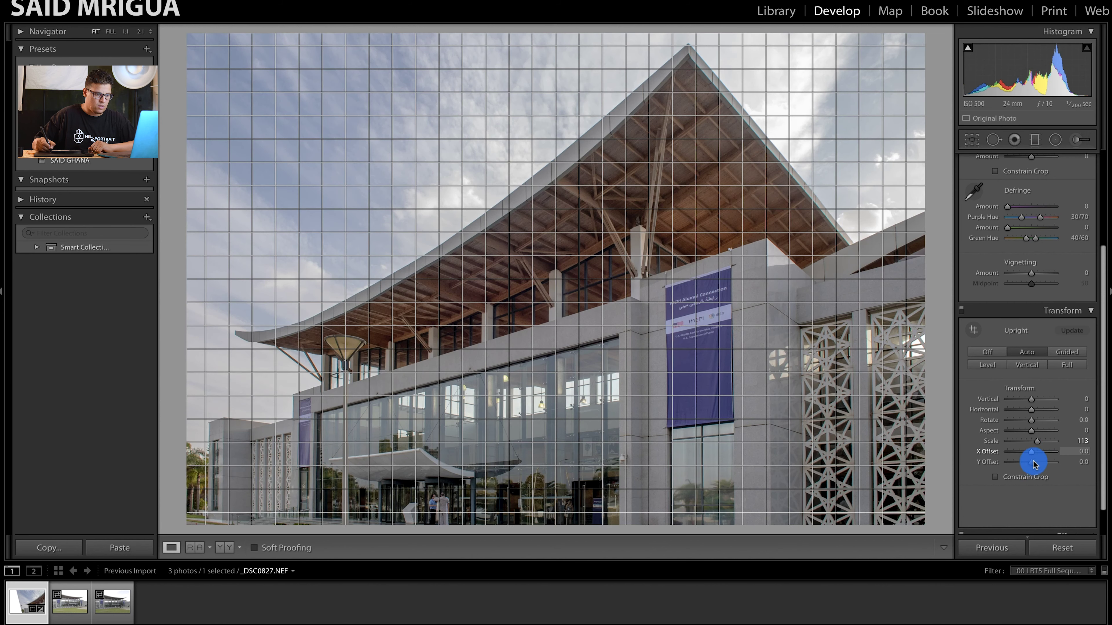
click(1033, 464)
drag(1033, 464, 1036, 461)
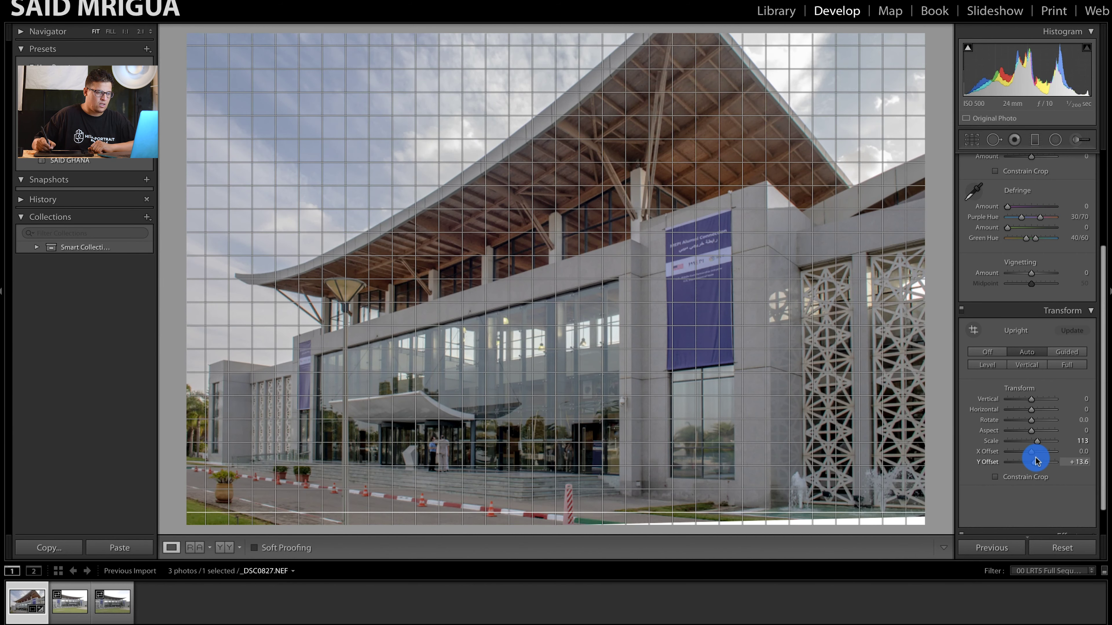
- Set the Transform Scale to 103 and switch the Upright correction off
drag(1073, 437, 1076, 436)
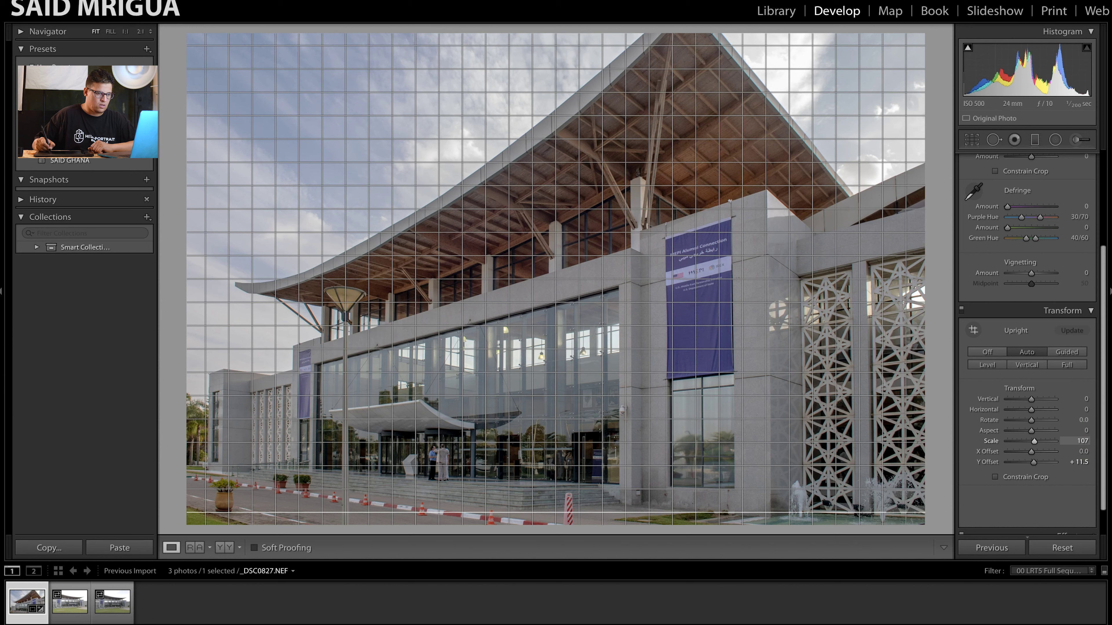
drag(1070, 441, 1087, 444)
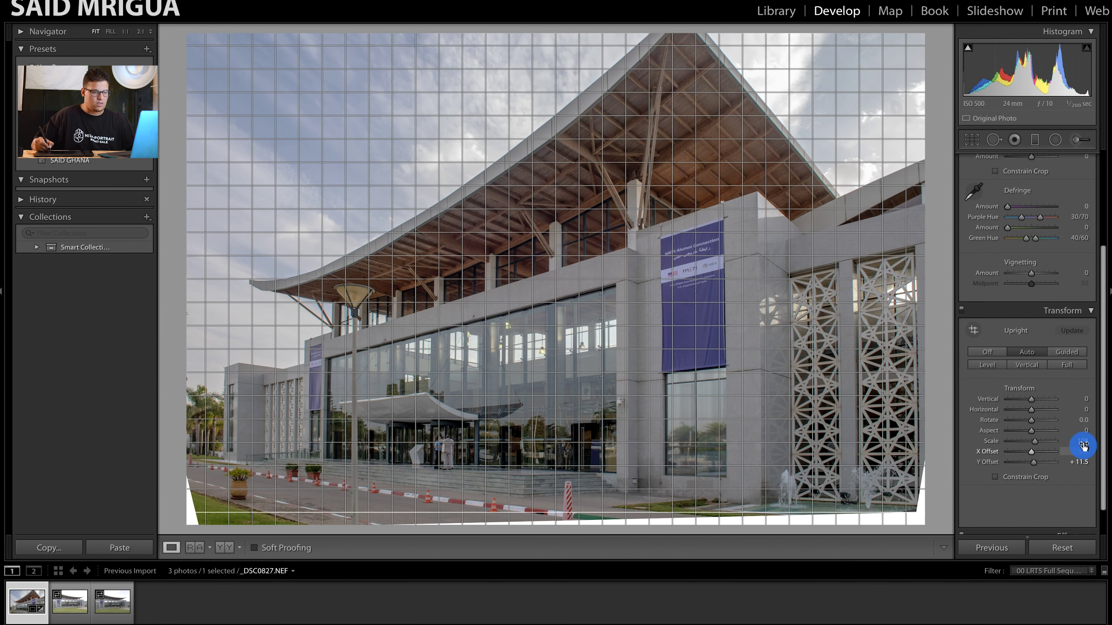
drag(1083, 443, 1081, 445)
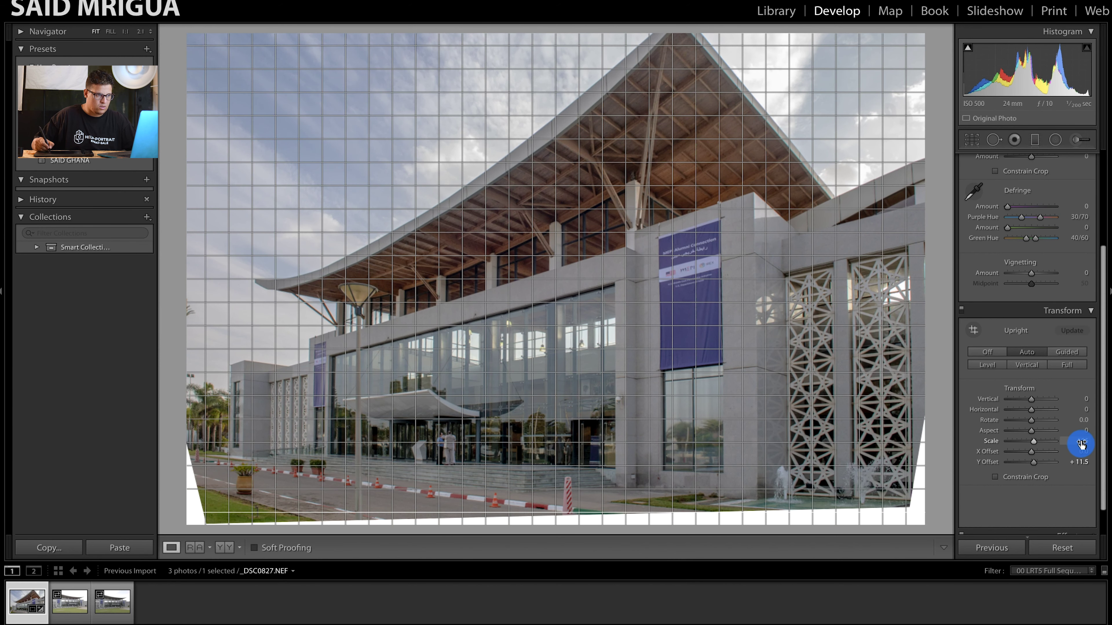
mouse_move(1081, 443)
mouse_down()
mouse_move(1079, 459)
mouse_move(990, 357)
mouse_up()
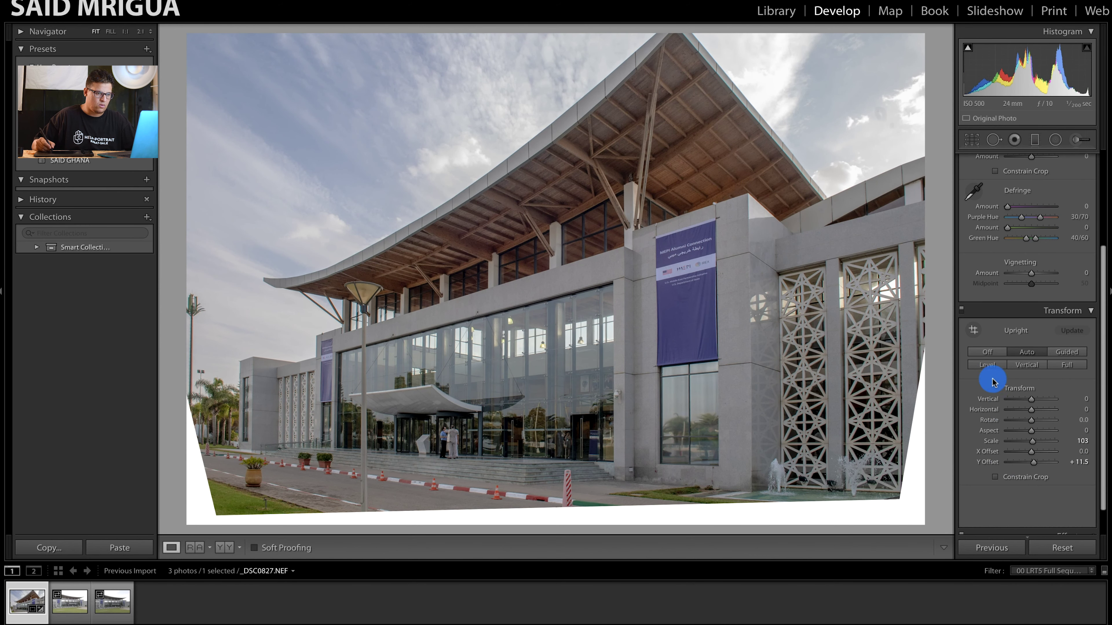
click(987, 351)
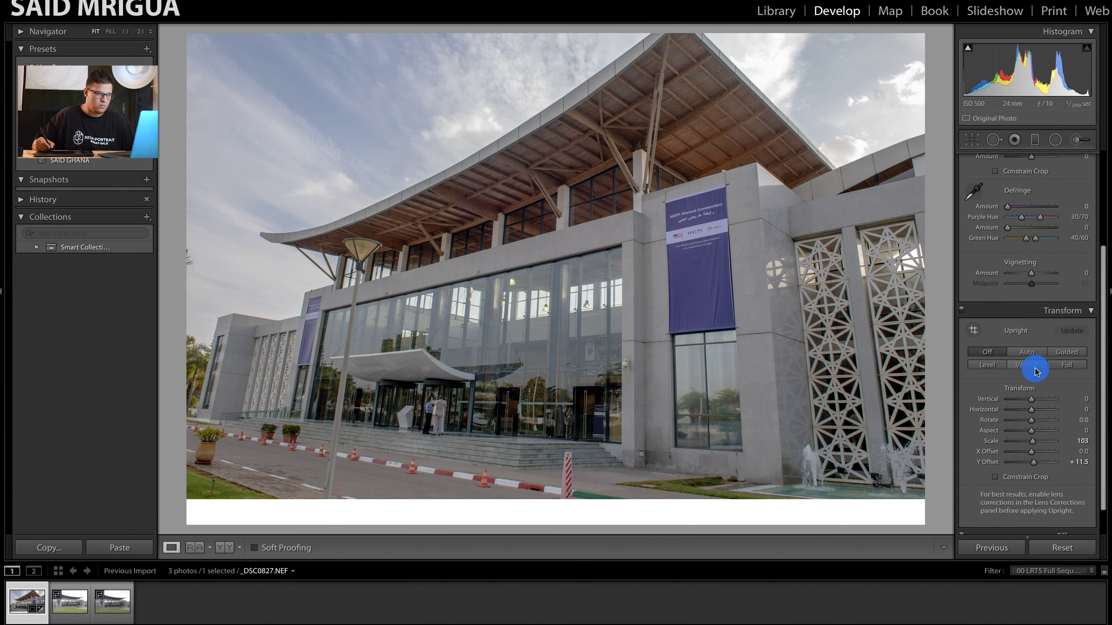
- Reset Y Offset to 0 and try Horizontal perspective at +25 before returning it to 0
click(1046, 456)
click(1041, 465)
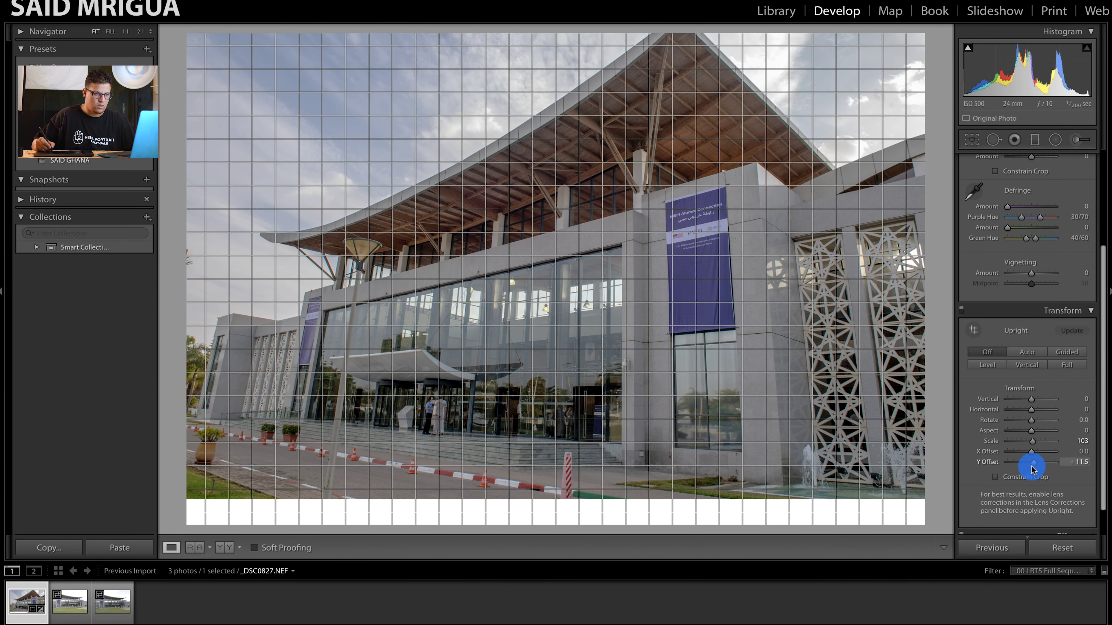
click(1034, 463)
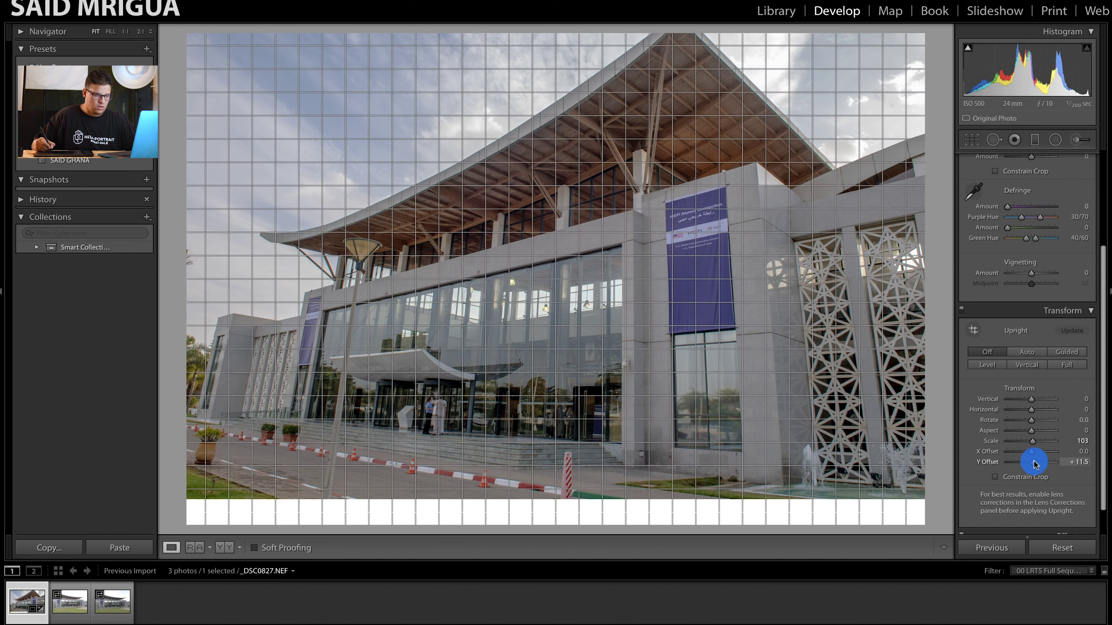
double_click(1034, 463)
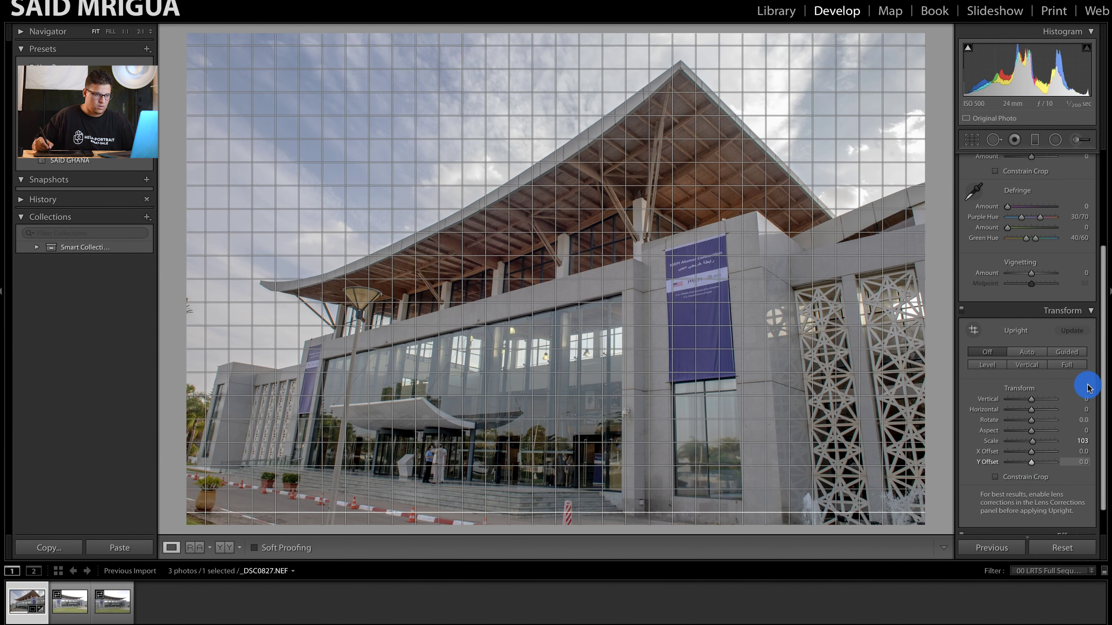
scroll(1094, 396, down, 1)
click(1069, 410)
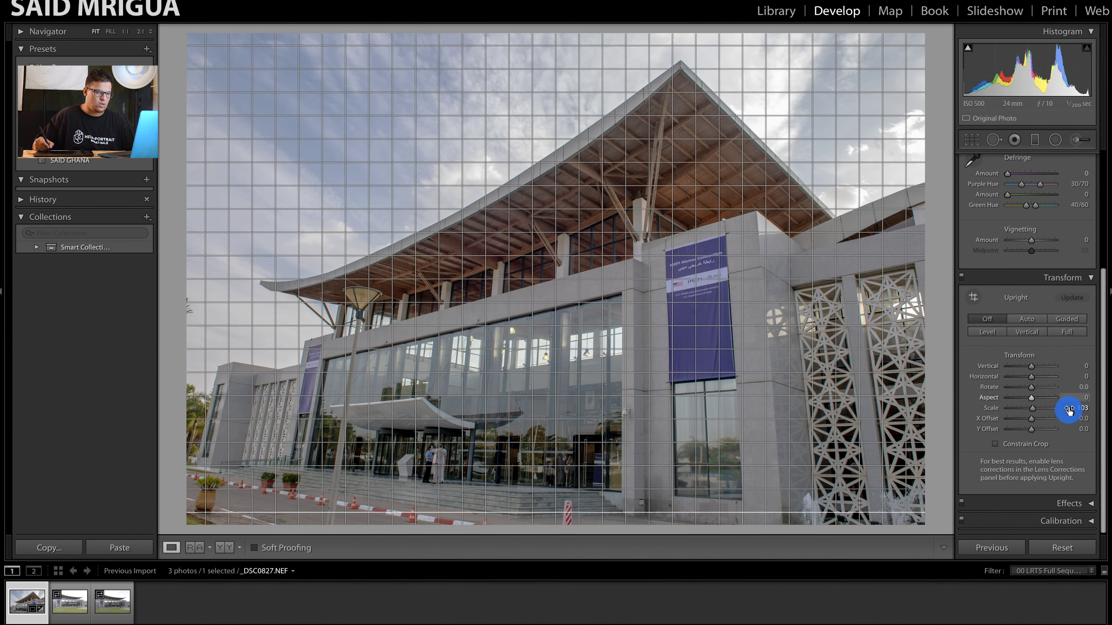
click(1031, 380)
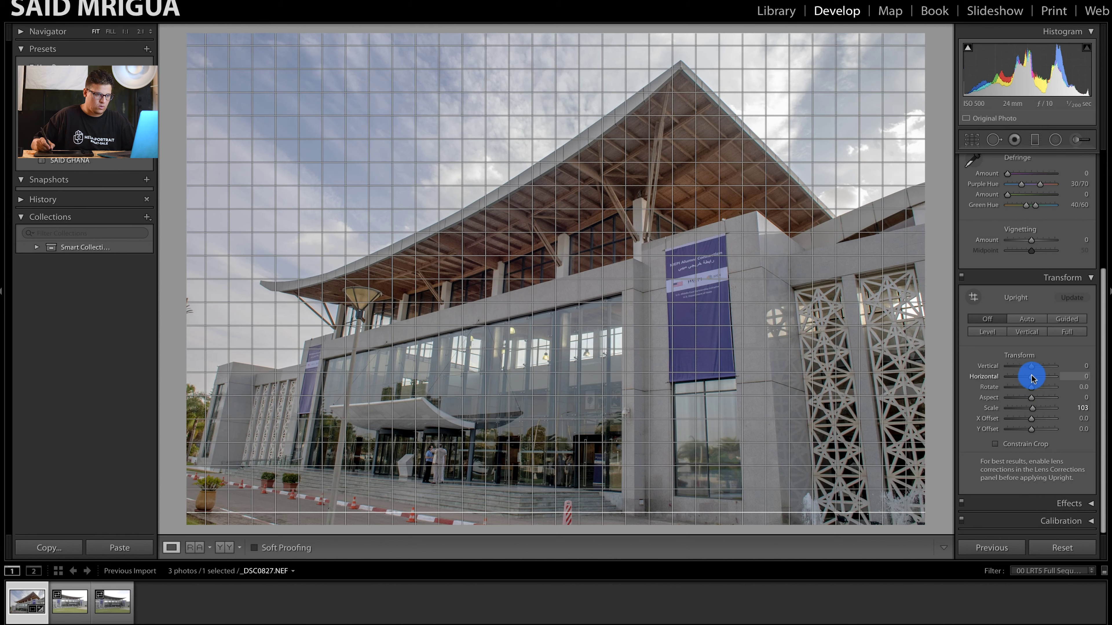
drag(1032, 379, 1039, 378)
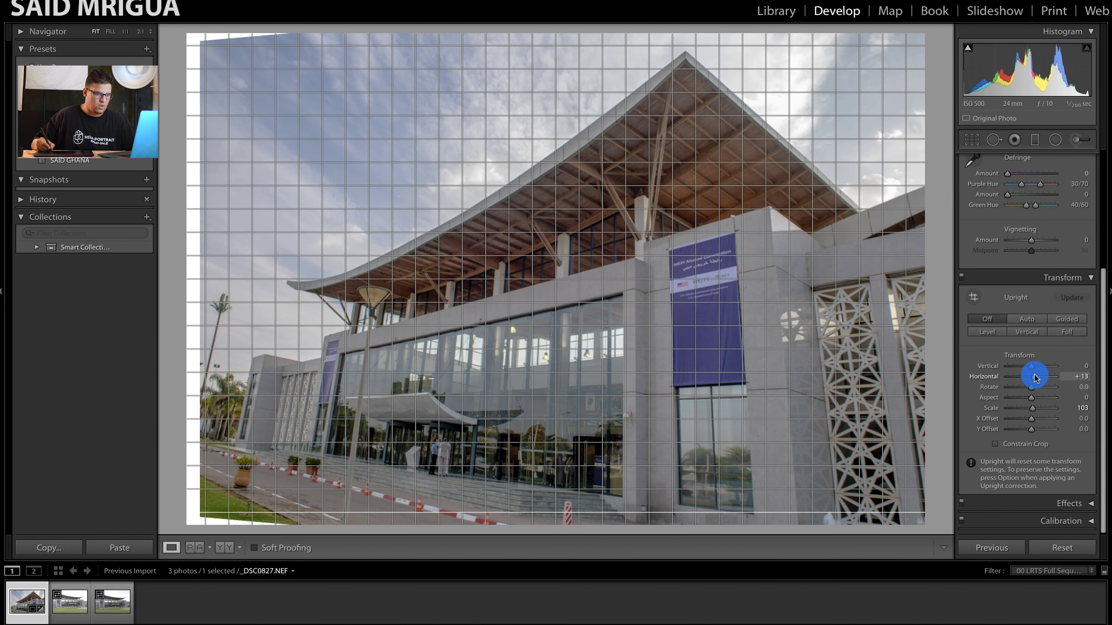
drag(1035, 378, 1027, 374)
- Set the Vertical perspective correction to −24
click(1032, 367)
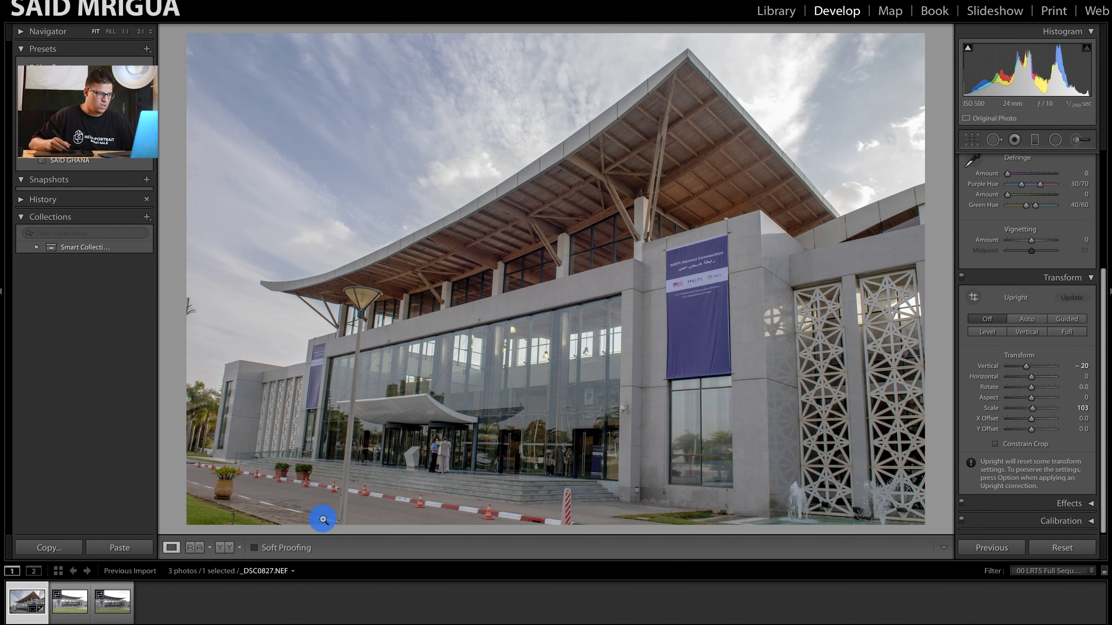
drag(1012, 377, 1067, 365)
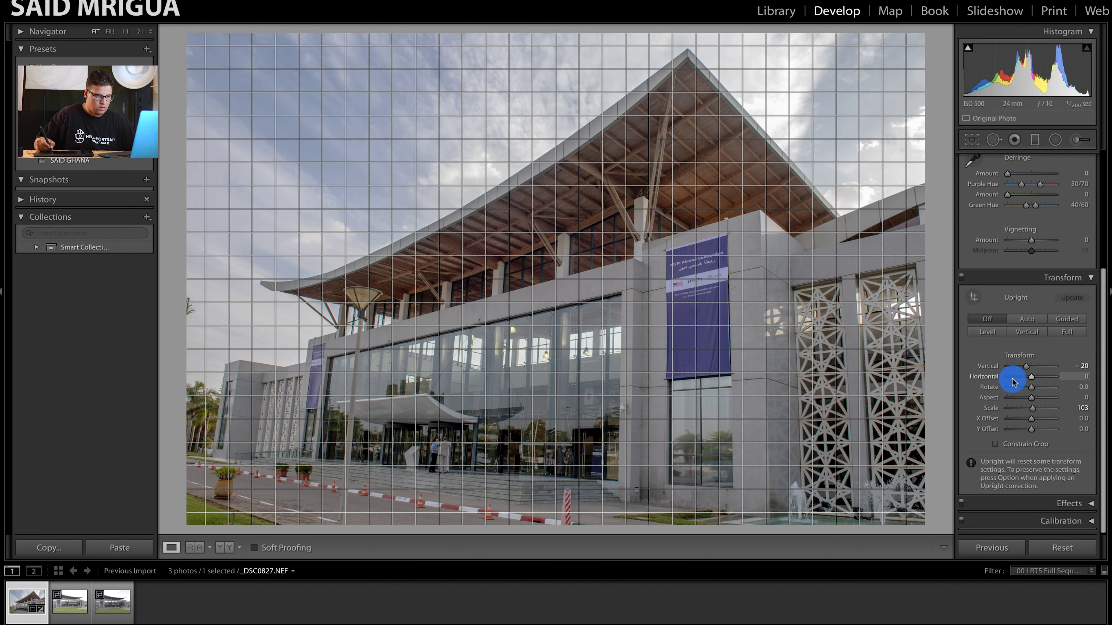
click(1078, 364)
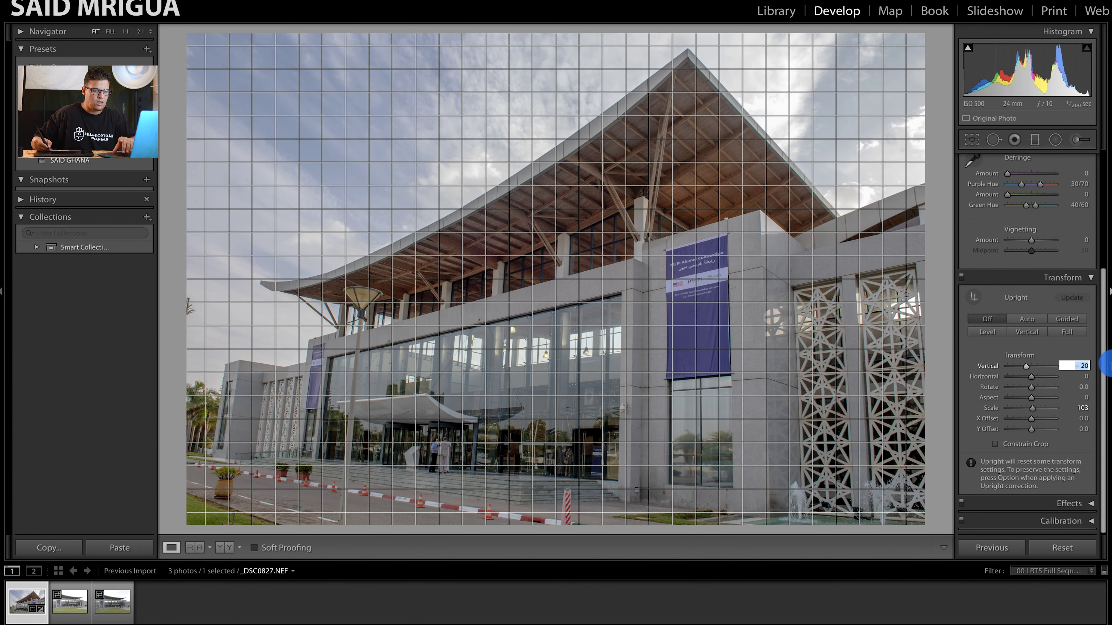
key(Up)
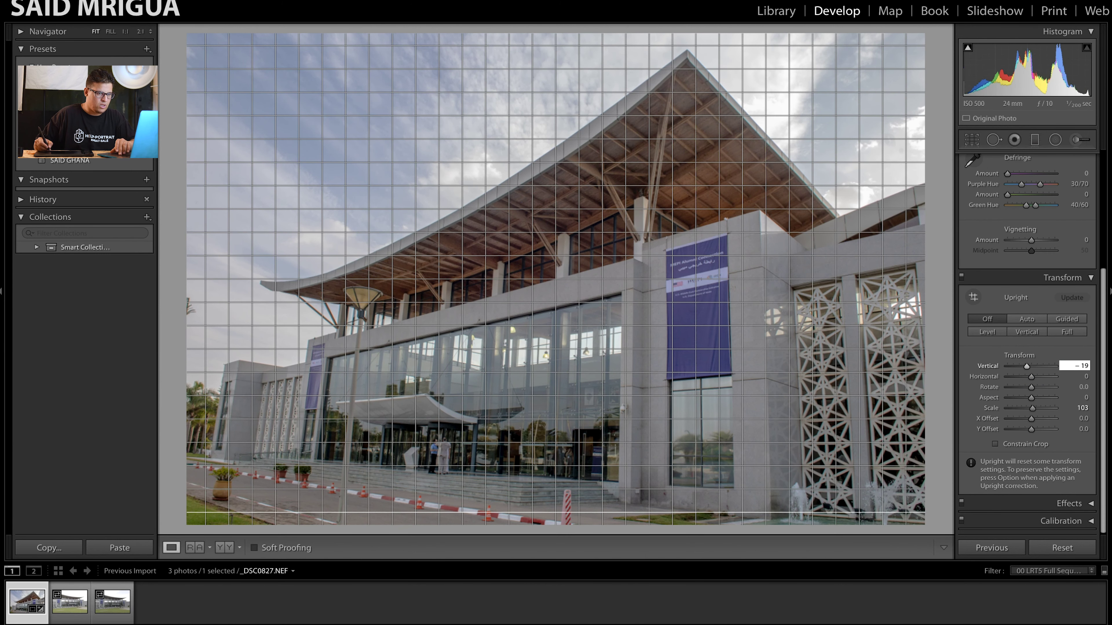
key(Down)
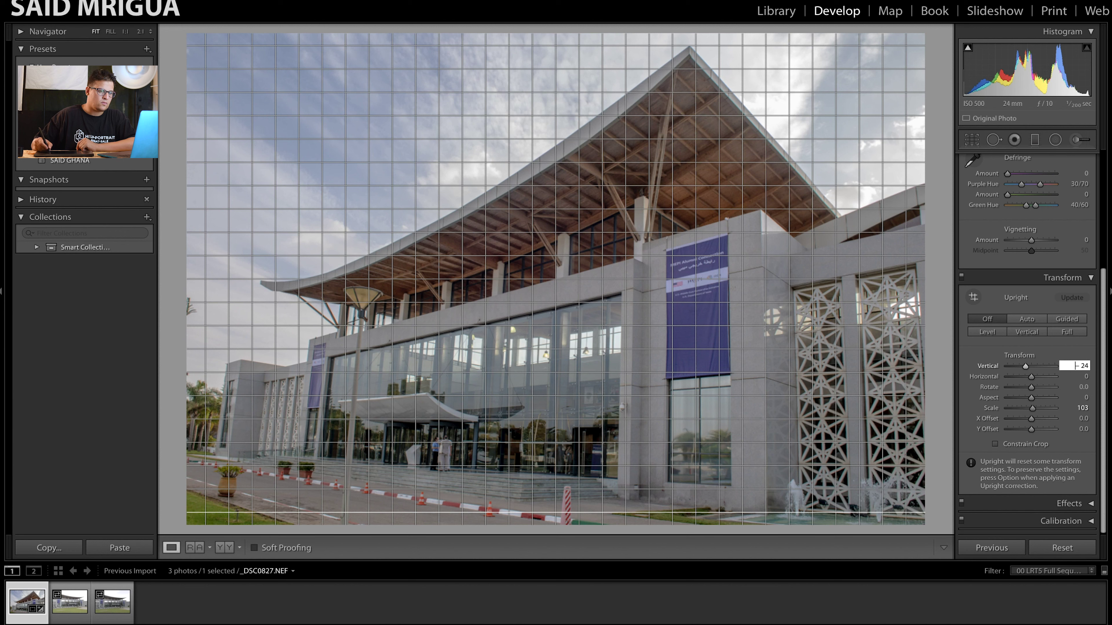
key(Return)
scroll(1027, 306, up, 5)
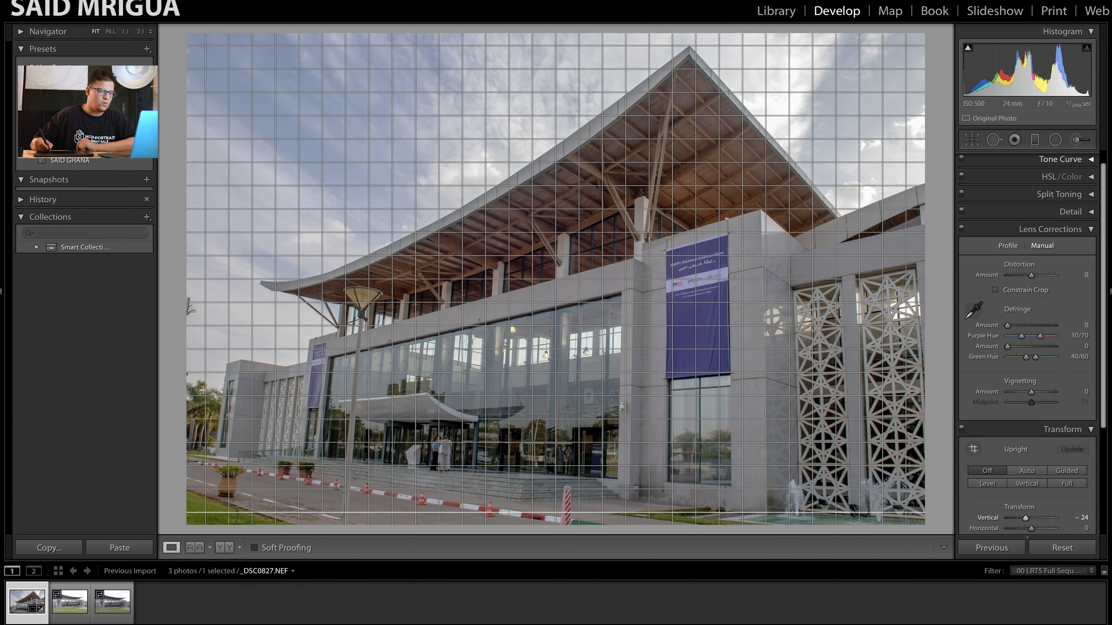
- Toggle the Tone Curve panel, crop tool and alignment grid without changing the frame
key(ctrl+2)
key(ctrl+2)
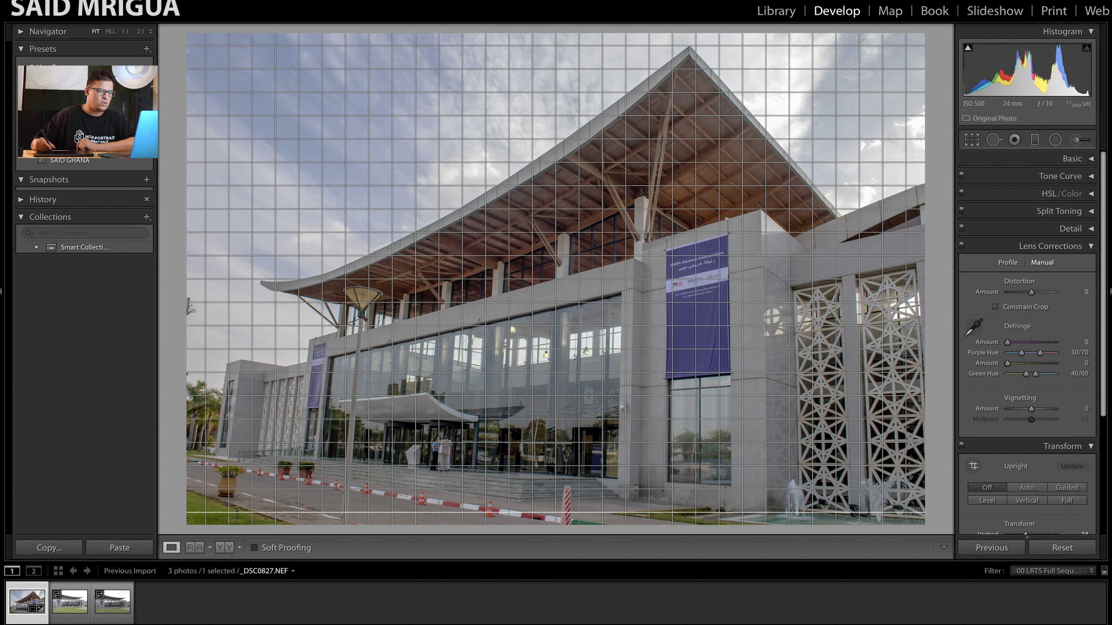
key(r)
key(shift+t)
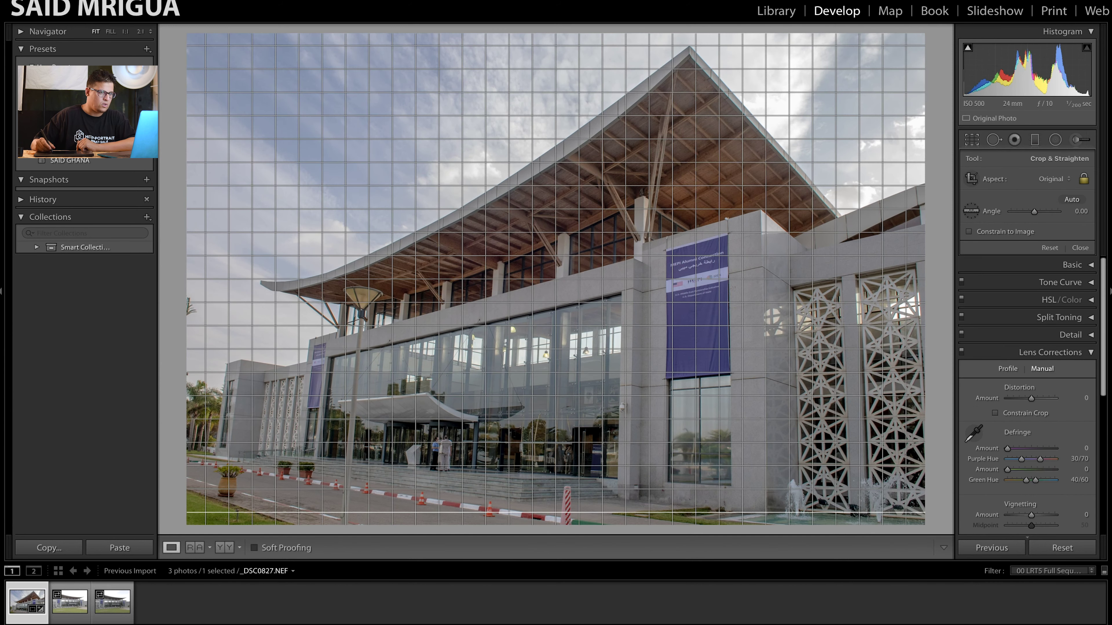
key(Escape)
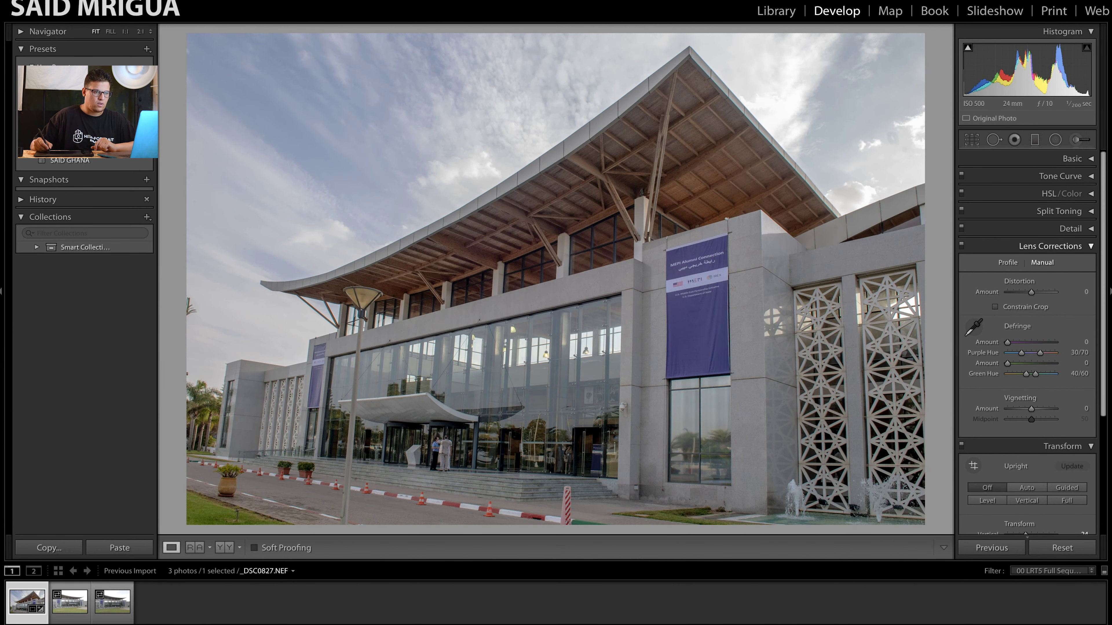
- Compare before/after at 1:1 on the banner and deepen Blacks to −57
key(ctrl+8)
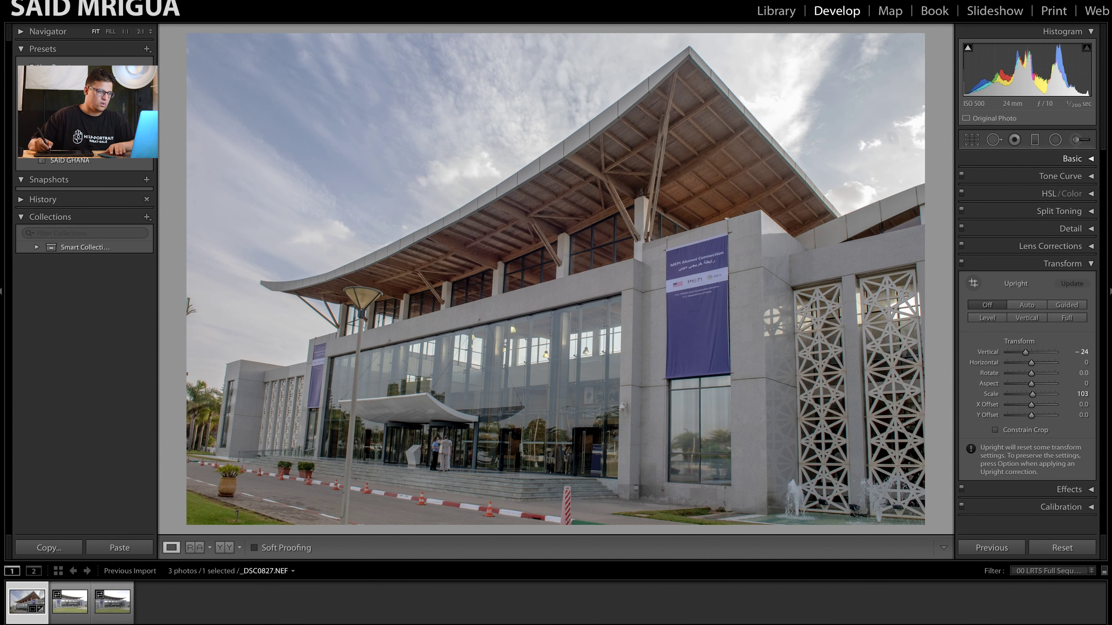
key(y)
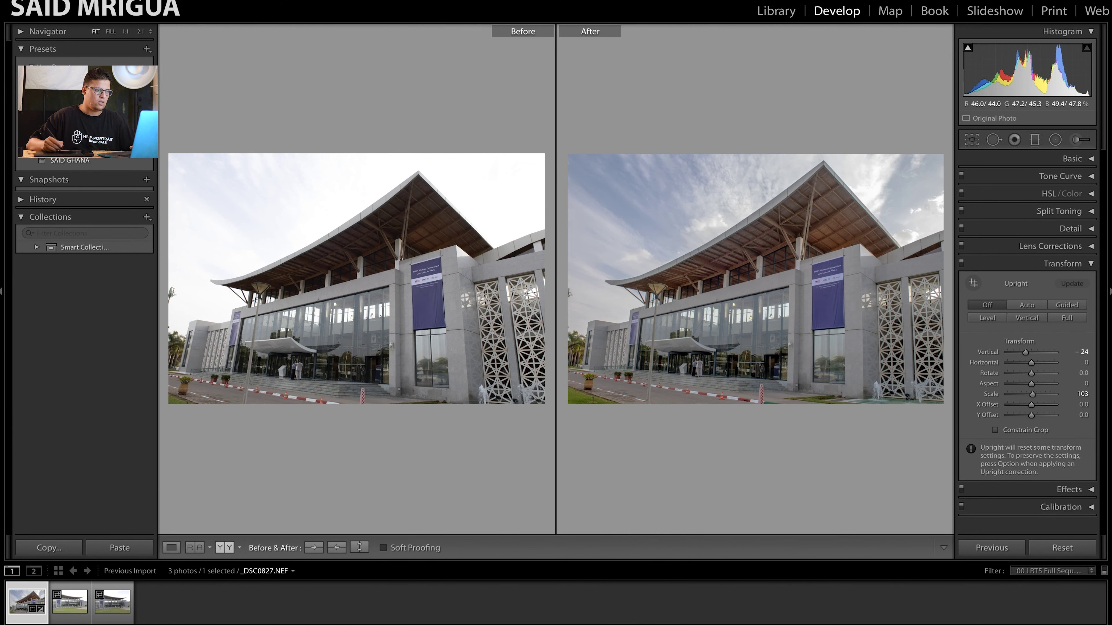
key(z)
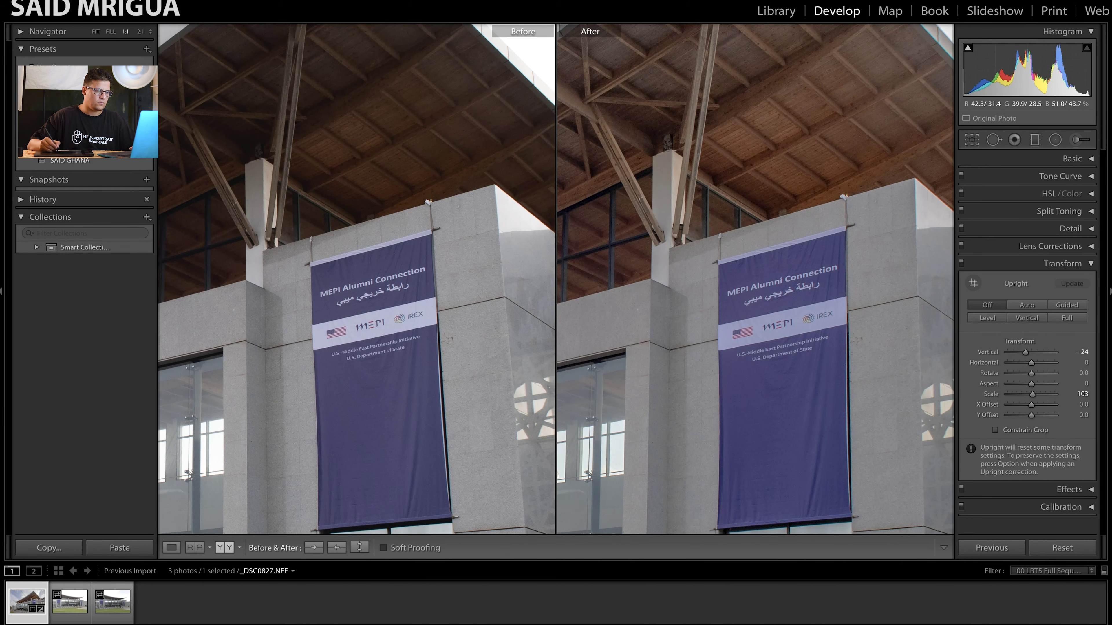
scroll(556, 279, down, 3)
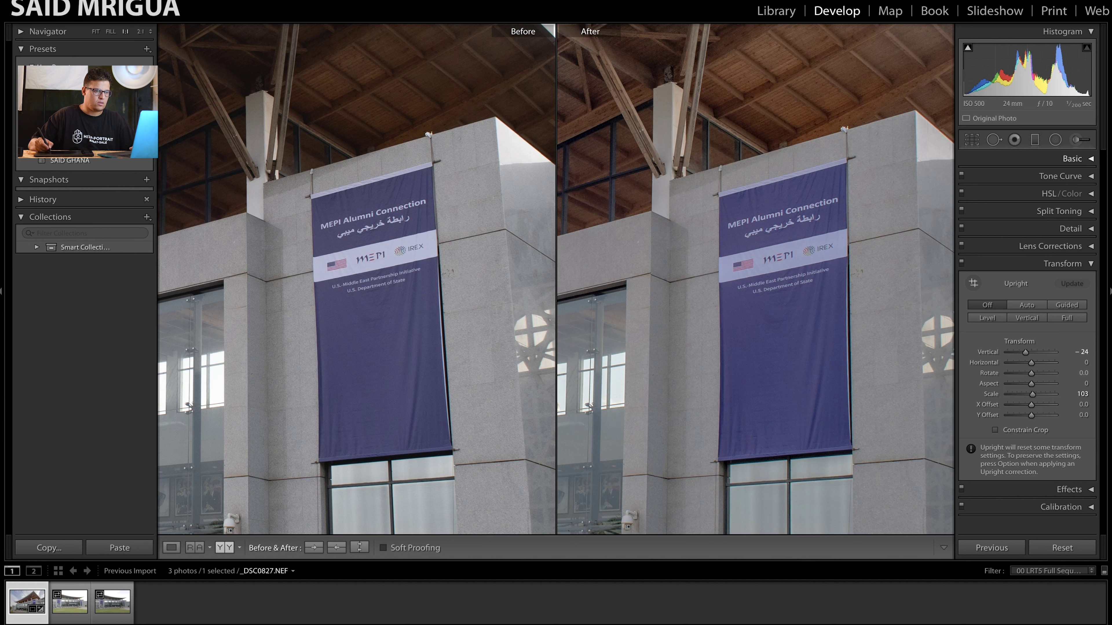
key(ctrl+1)
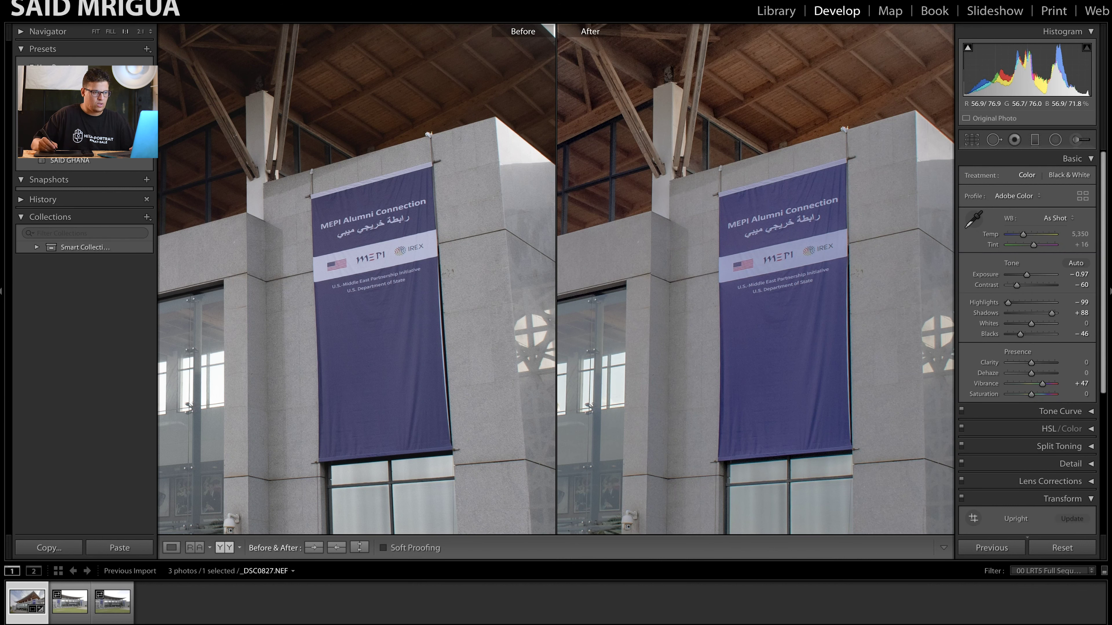
drag(974, 70, 978, 70)
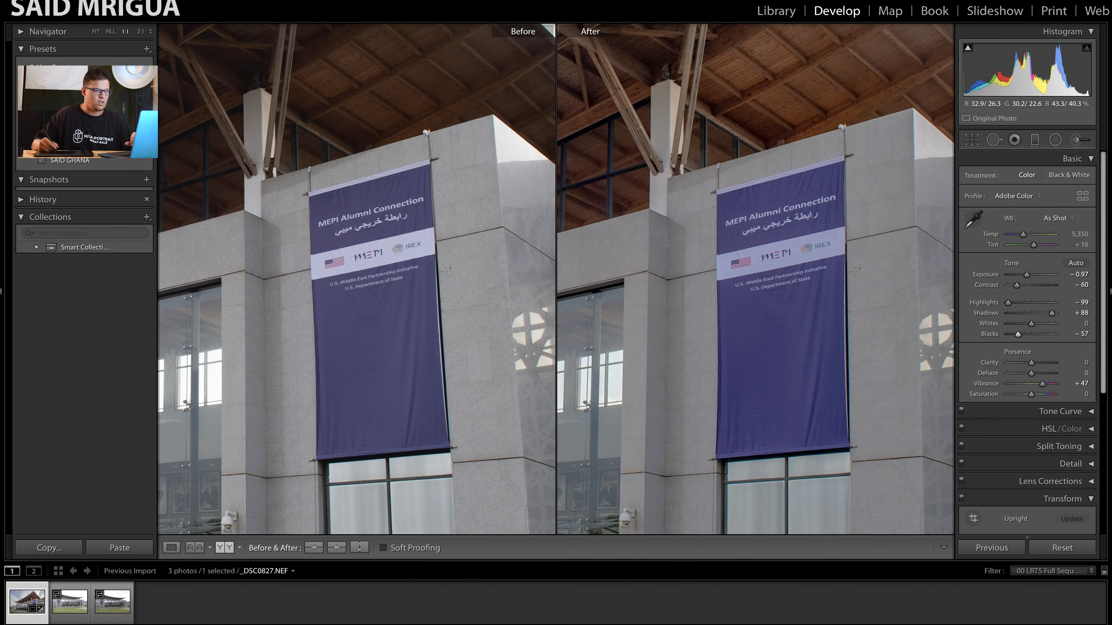
key(z)
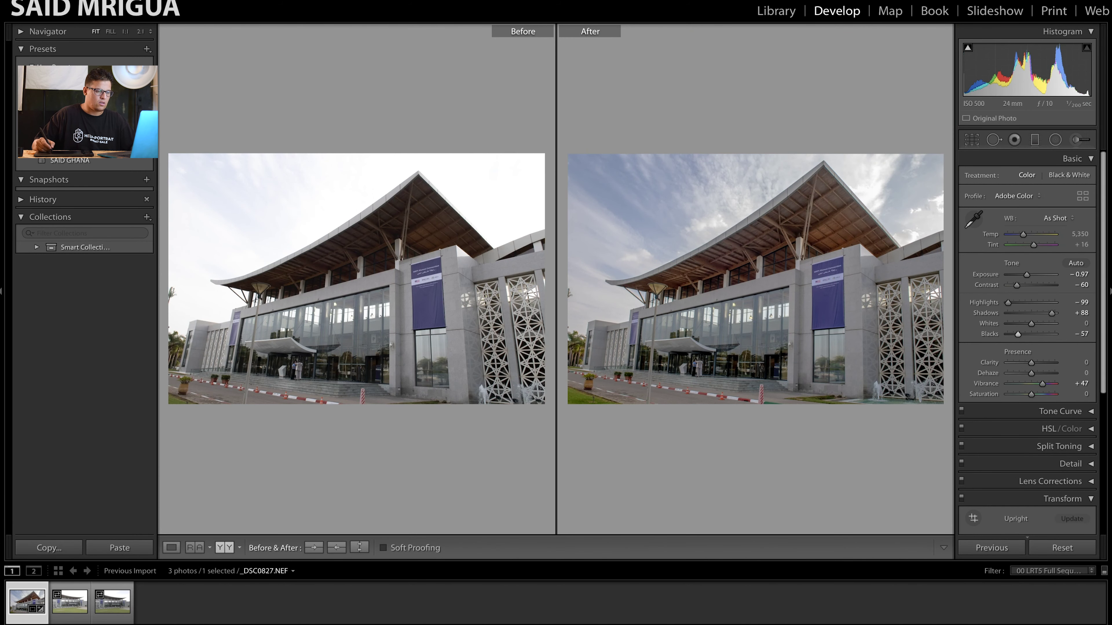
key(y)
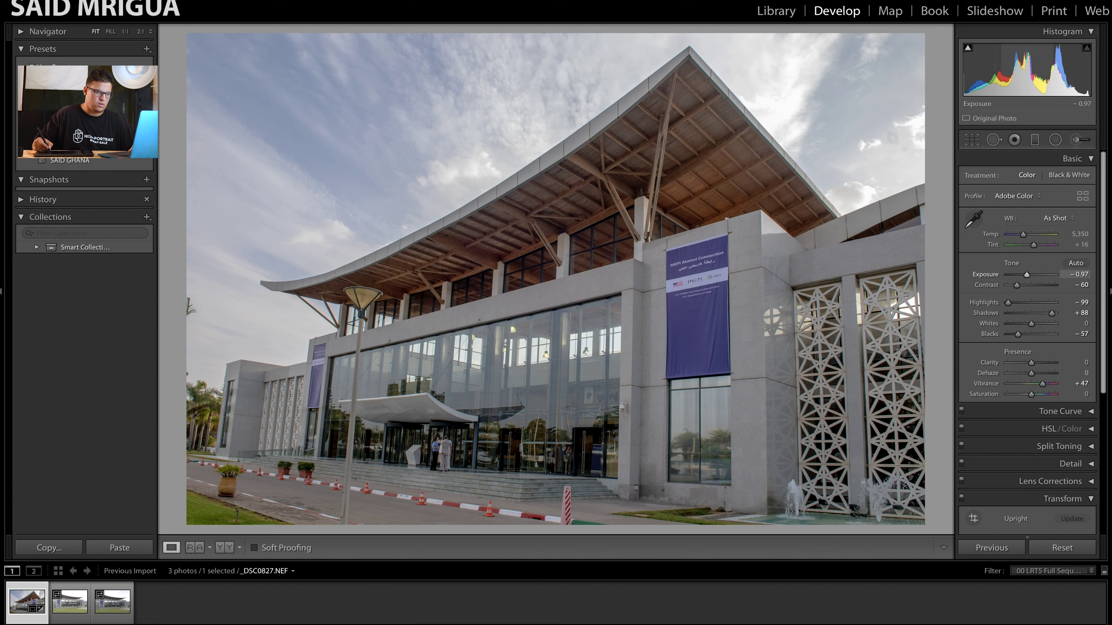
- Set Exposure to −0.67 and Highlights to −100, then start a Graduated Filter
click(1079, 274)
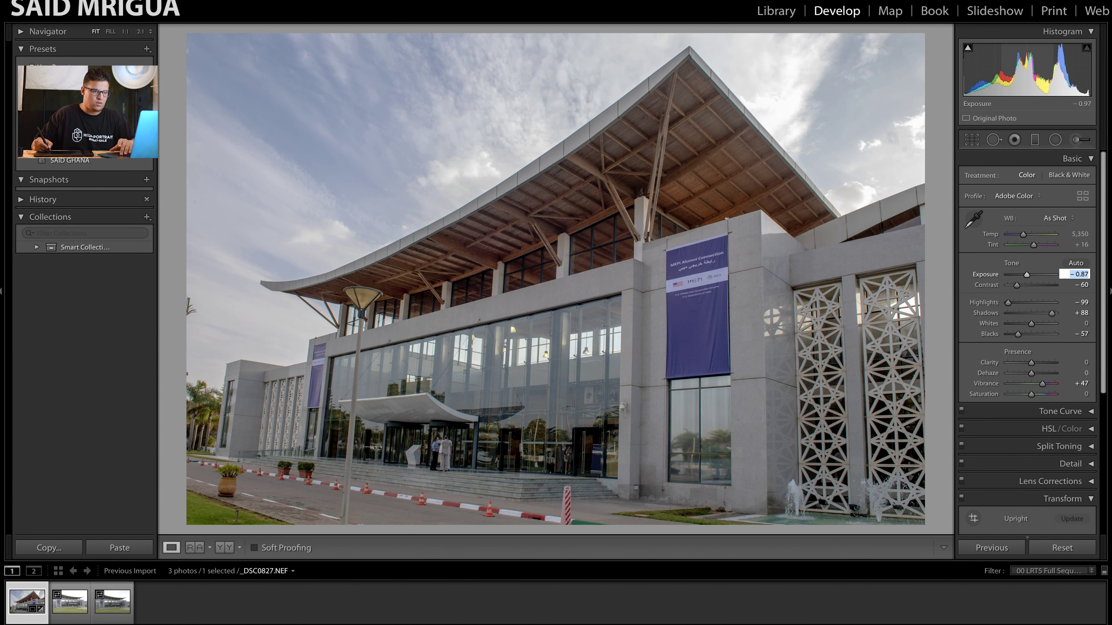
key(Up)
key(Up)
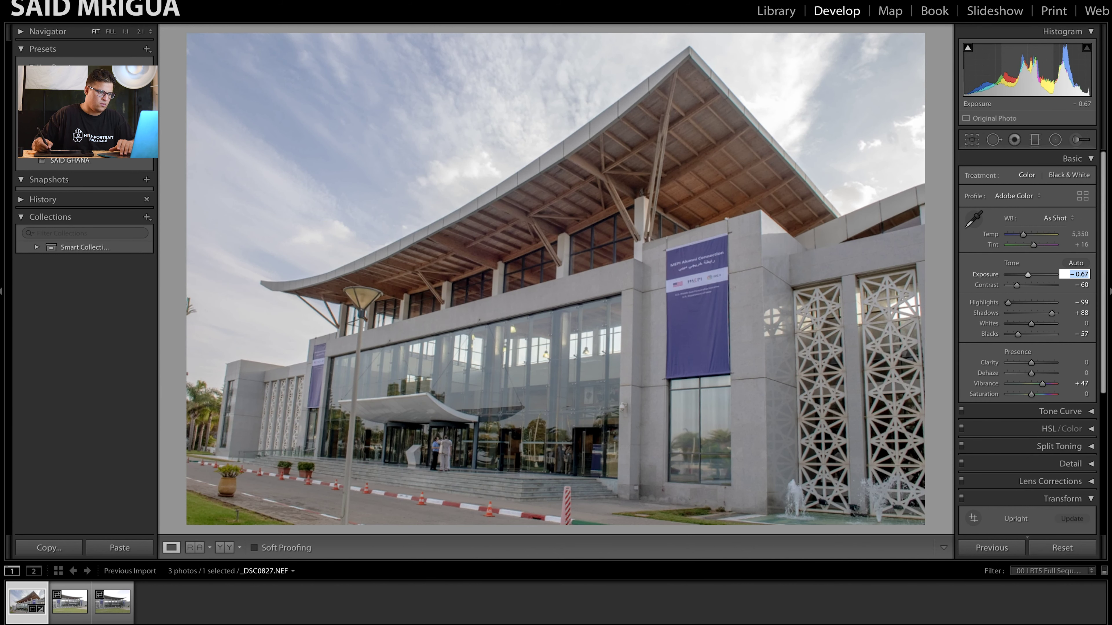
key(Tab)
key(Tab)
key(Down)
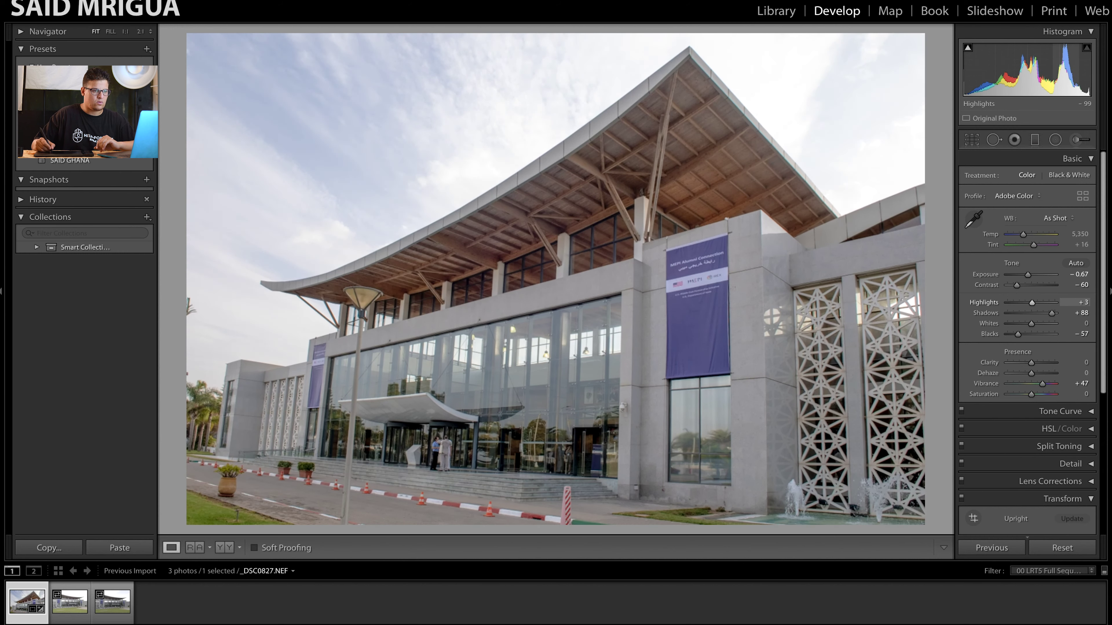
text(- 100)
key(Return)
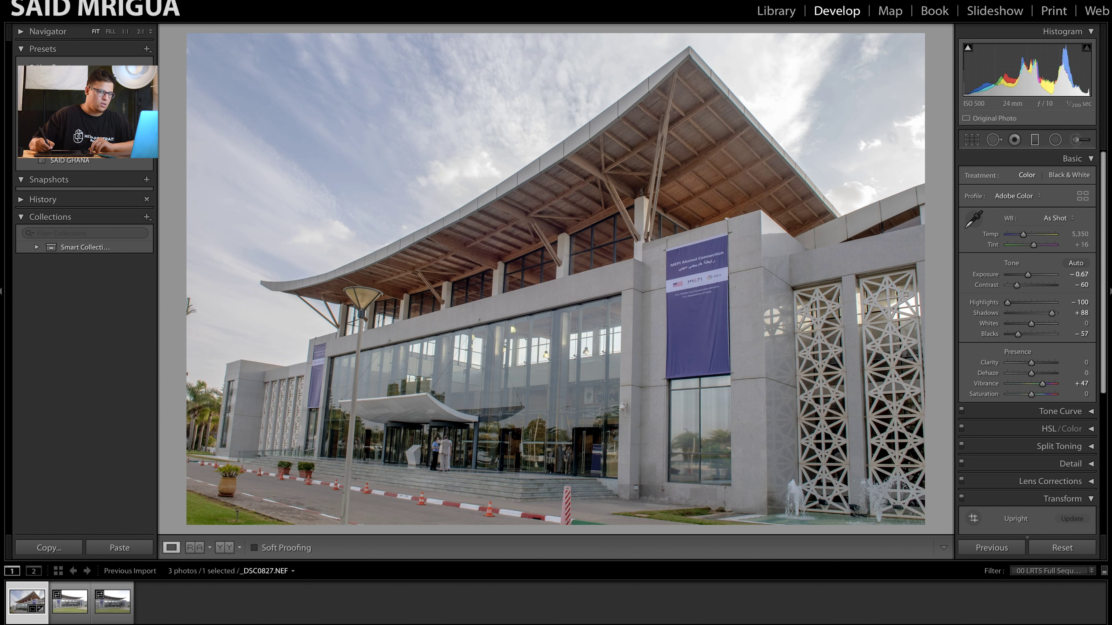
key(m)
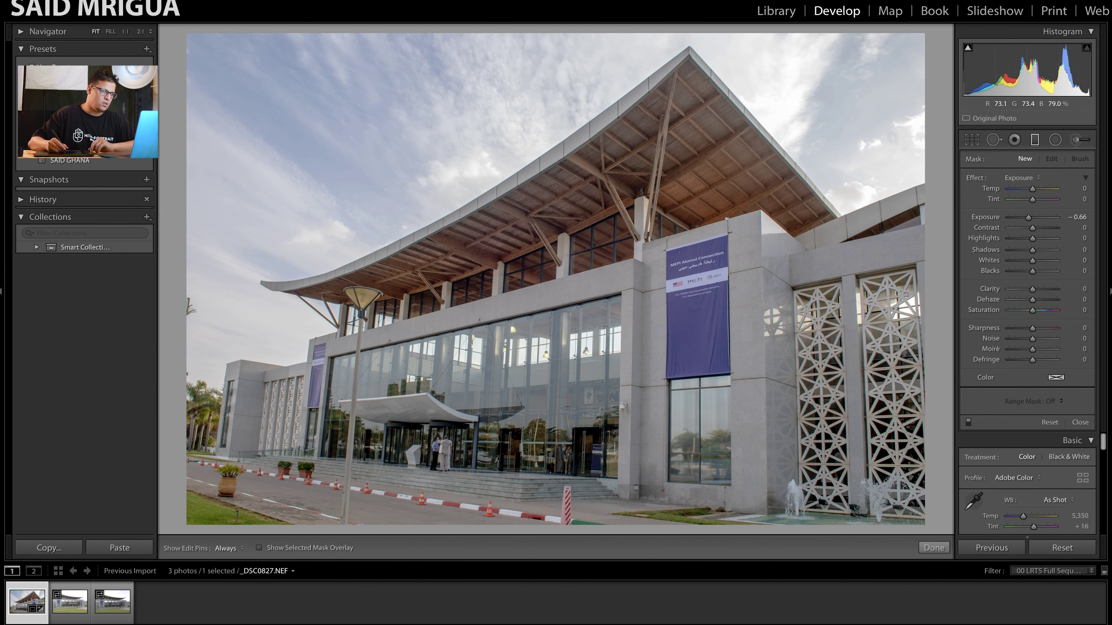
- Draw a graduated filter across the sky with Exposure -1.60, Shadows 50 and Temp -31
drag(442, 40, 521, 230)
drag(481, 135, 473, 153)
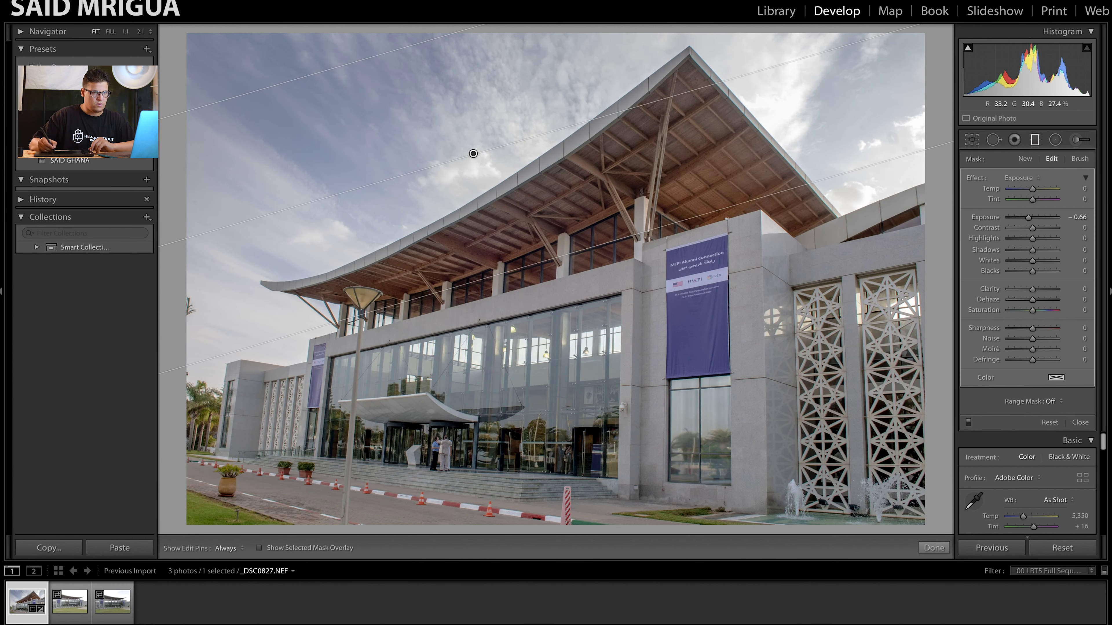
mouse_move(1028, 217)
mouse_down()
mouse_move(1045, 217)
mouse_move(1023, 217)
mouse_up()
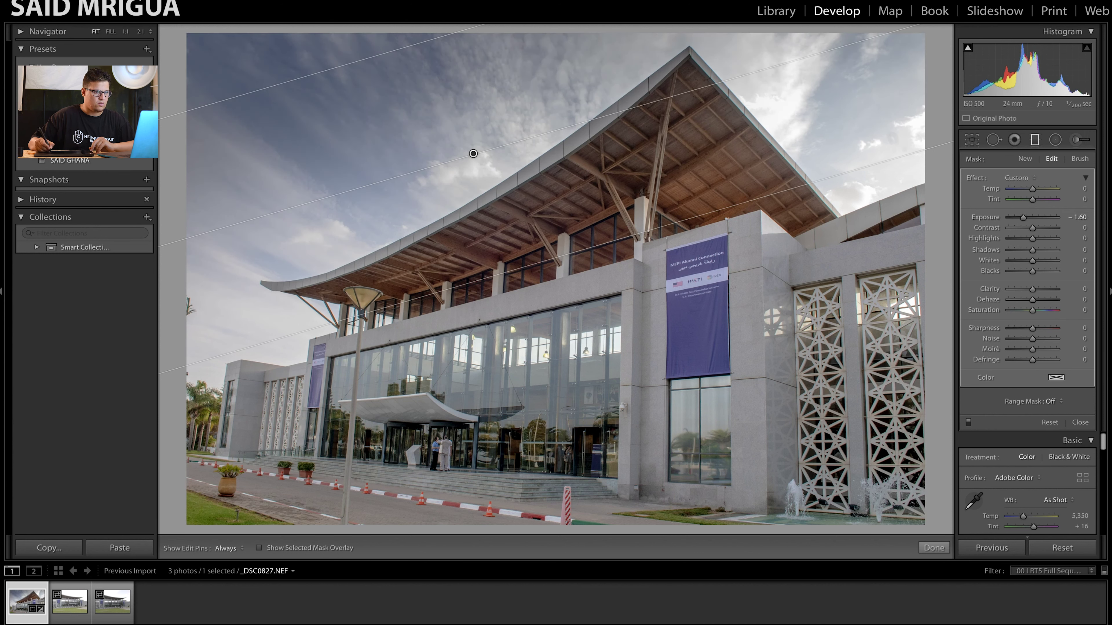
mouse_move(1032, 250)
mouse_down()
mouse_move(1044, 250)
mouse_move(1044, 228)
mouse_up()
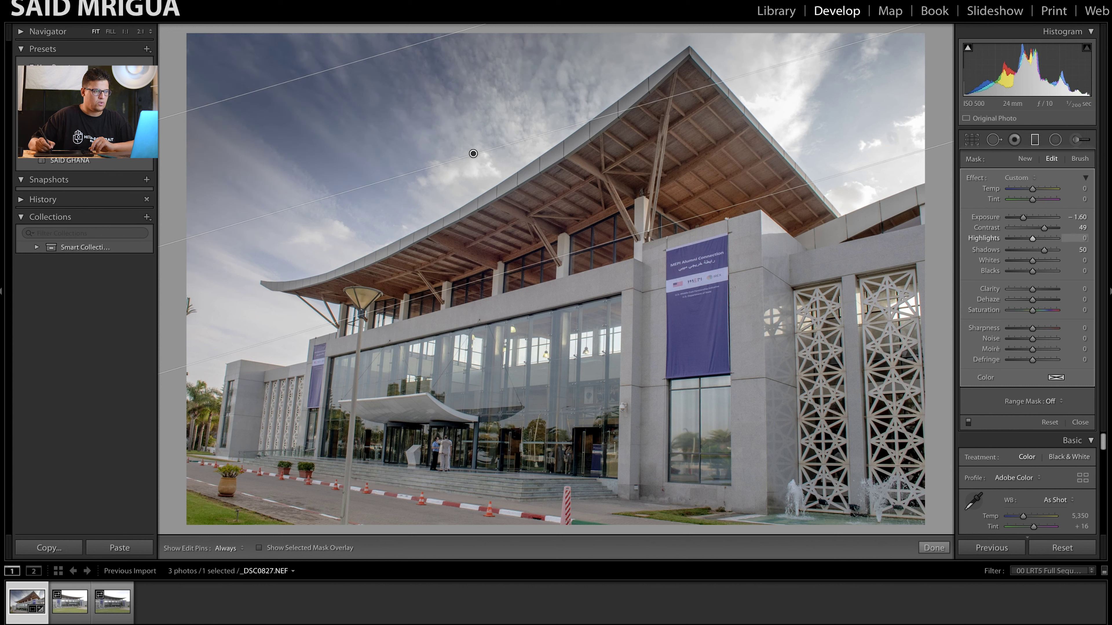
drag(1033, 188, 1027, 188)
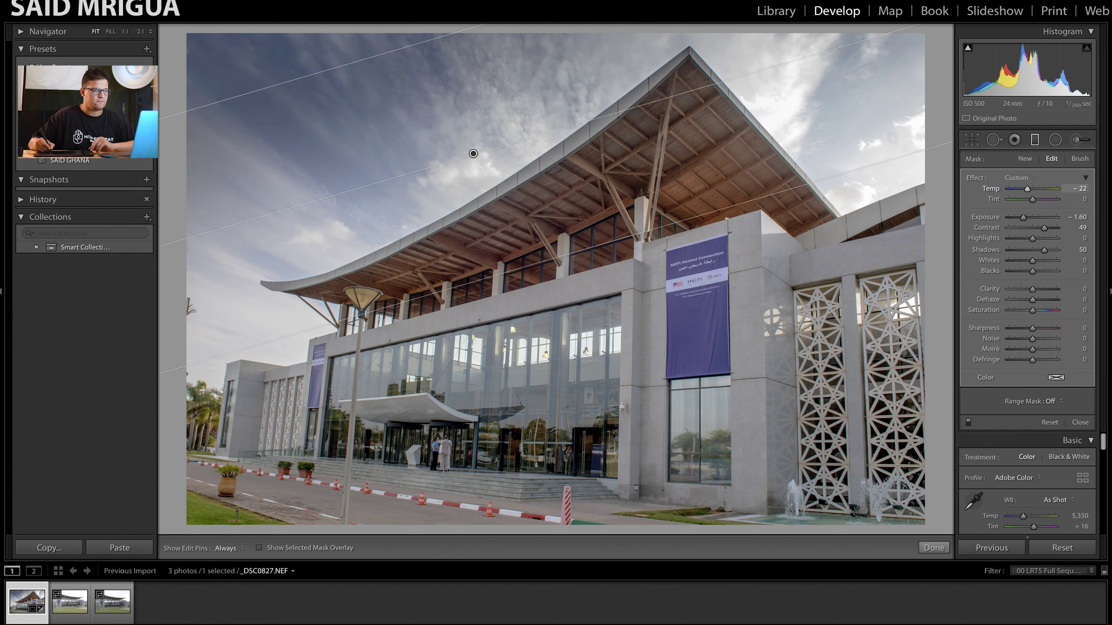
drag(1035, 189, 1026, 188)
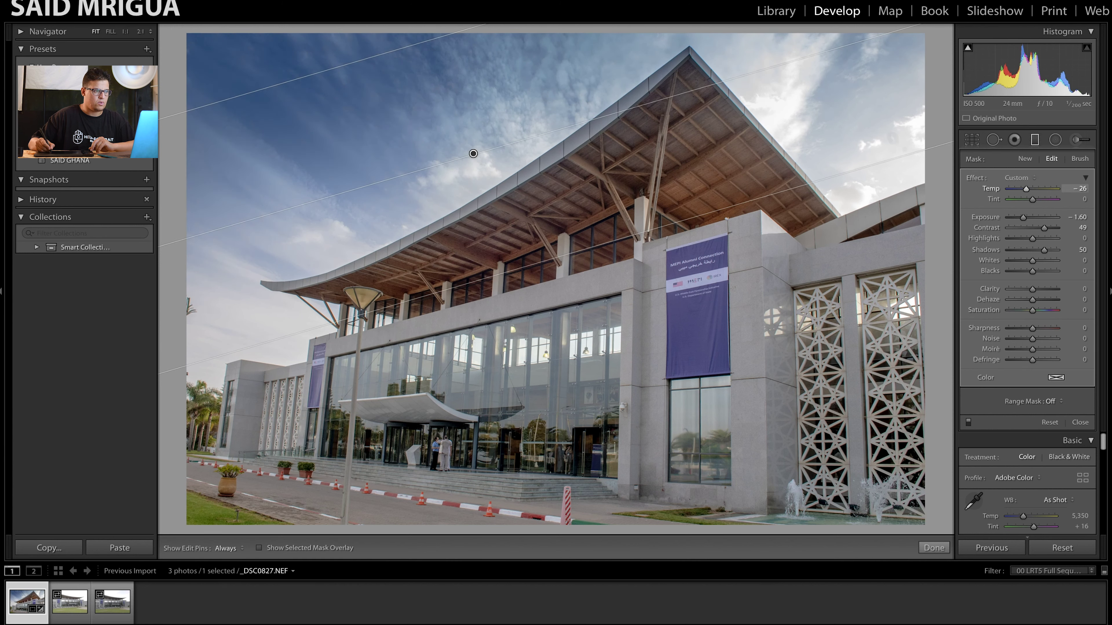
drag(1025, 188, 1024, 188)
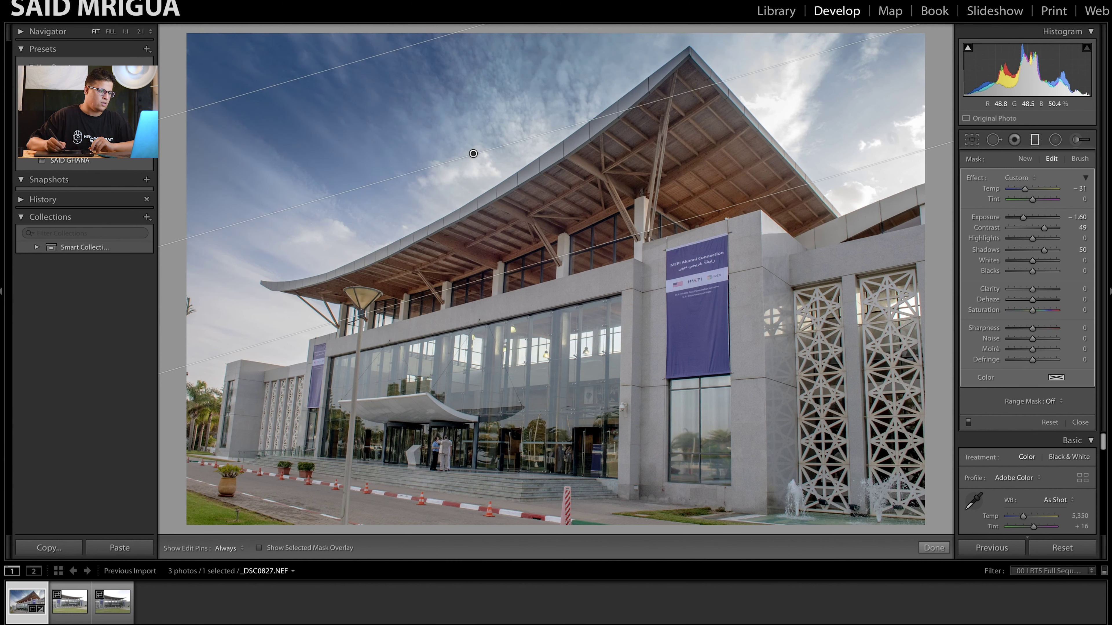
drag(478, 281, 477, 313)
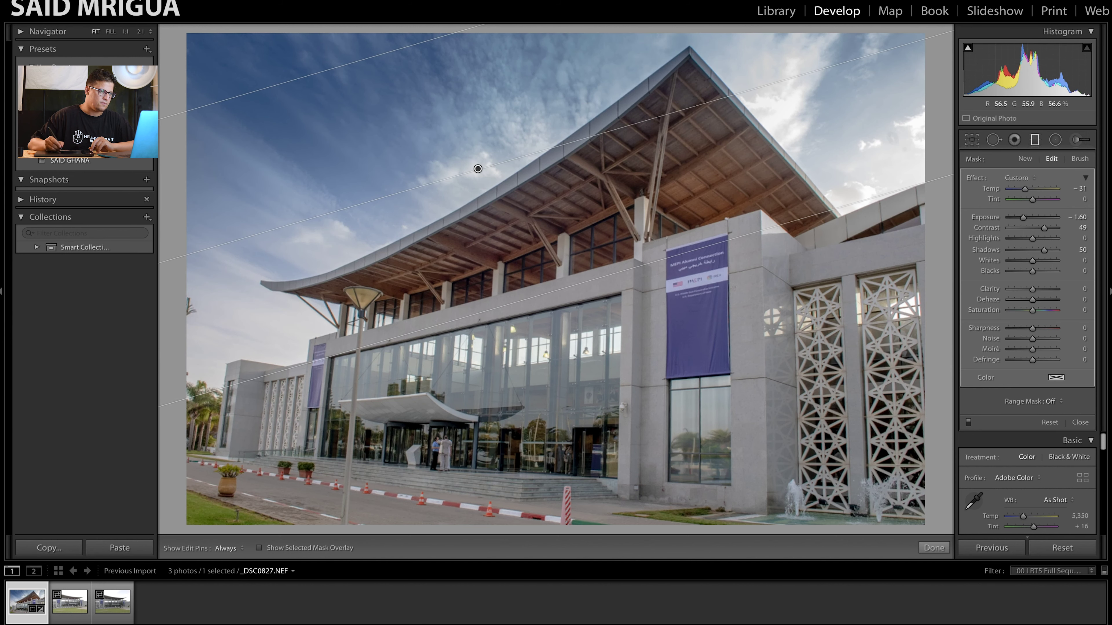
key(m)
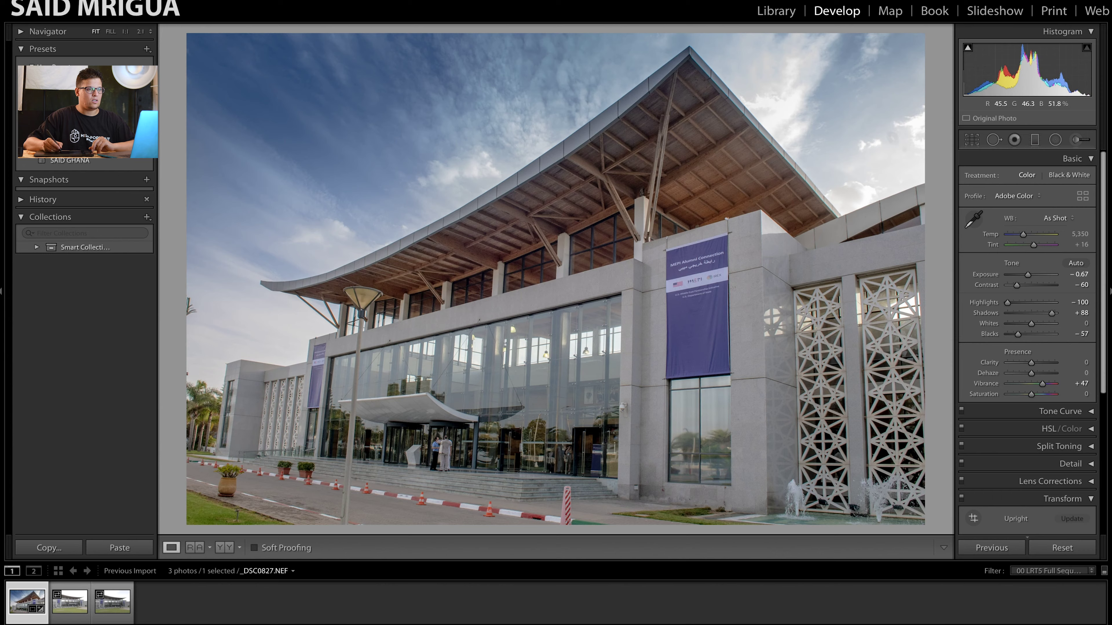
- Check the roof at 1:1, then move the sky gradient higher and re-angle it
key(z)
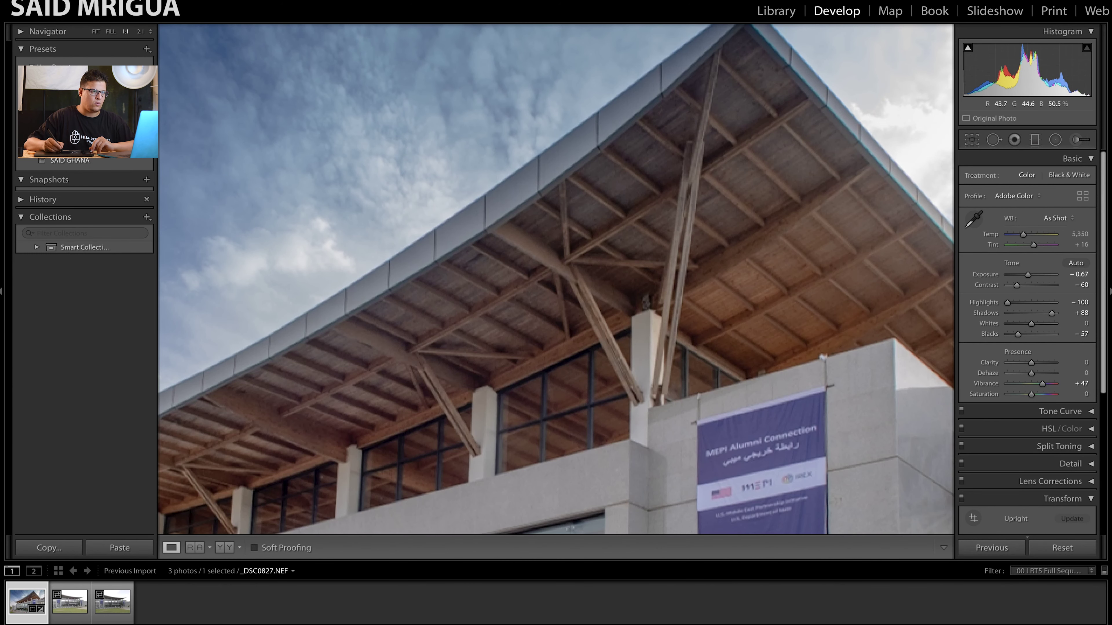
key(z)
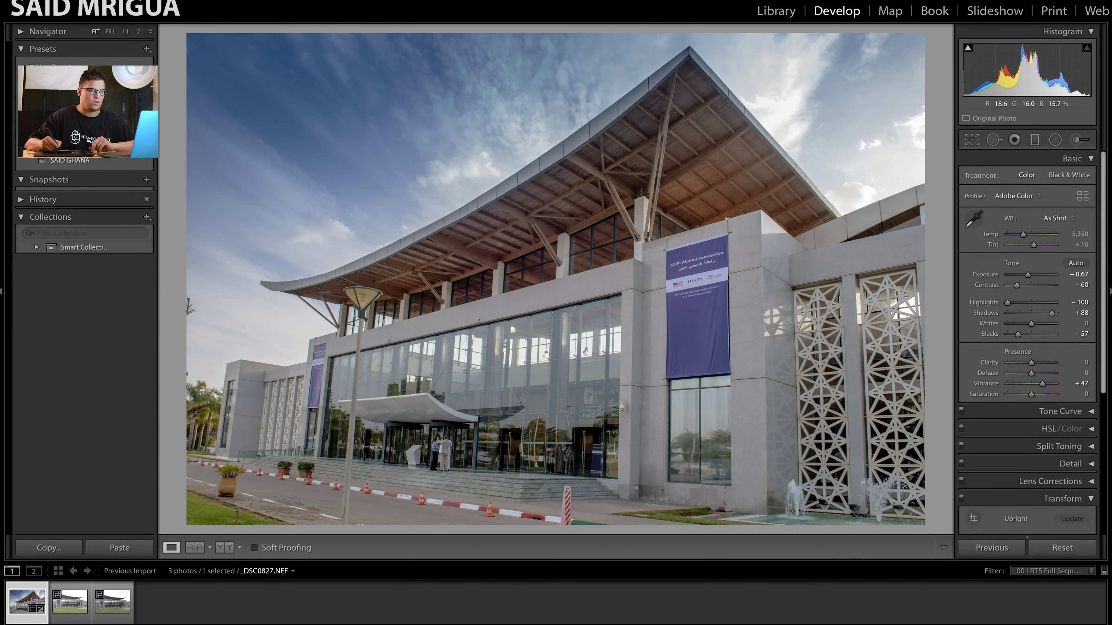
key(m)
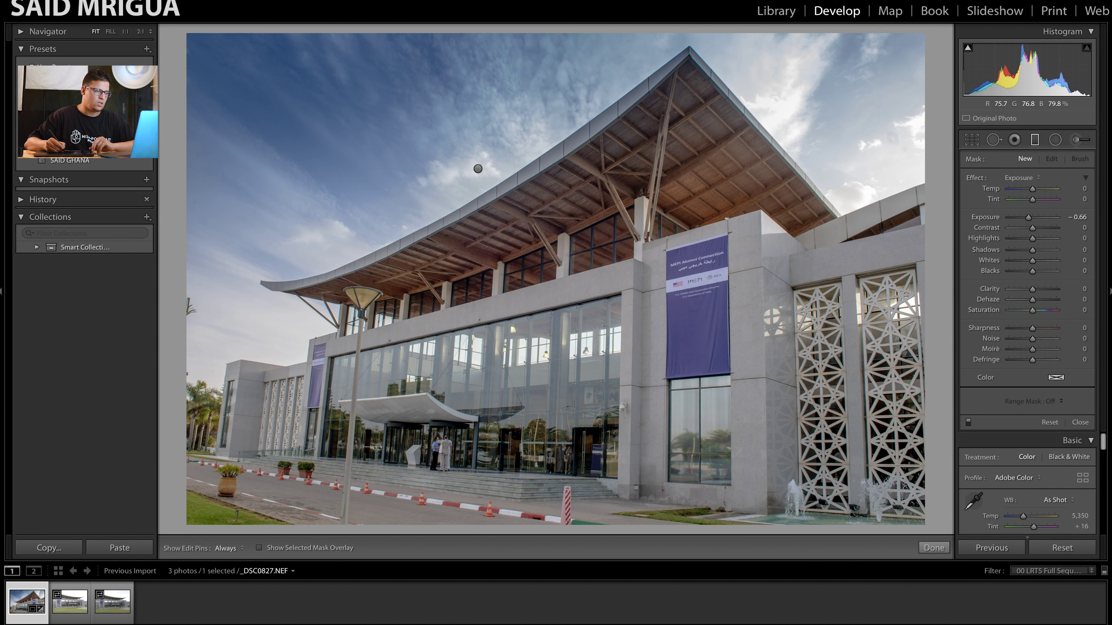
click(479, 169)
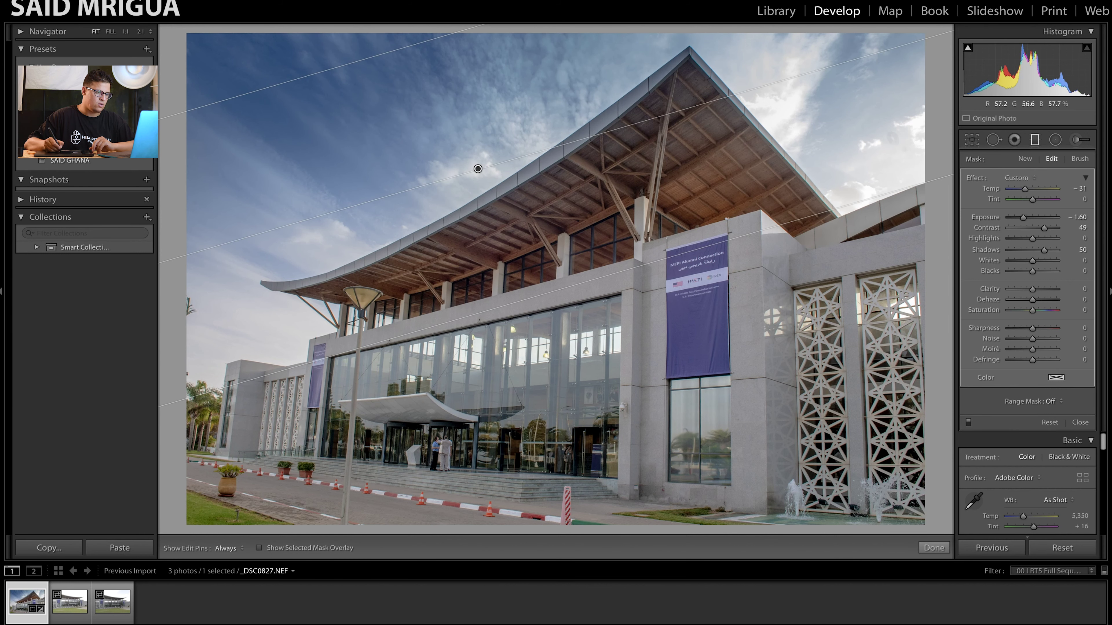
drag(478, 169, 472, 151)
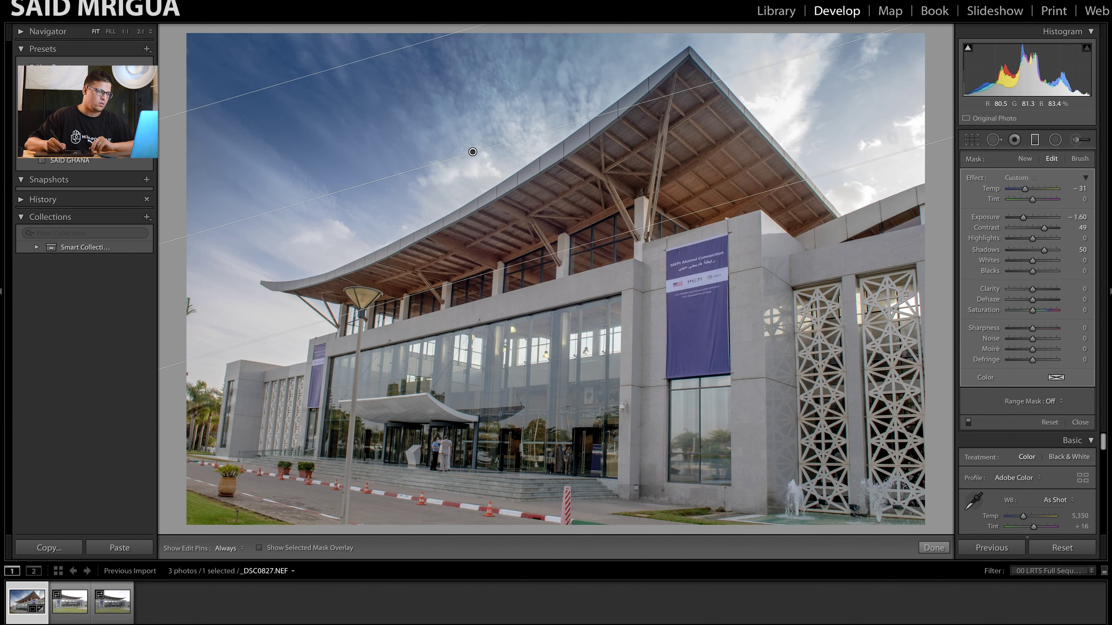
drag(657, 98, 657, 38)
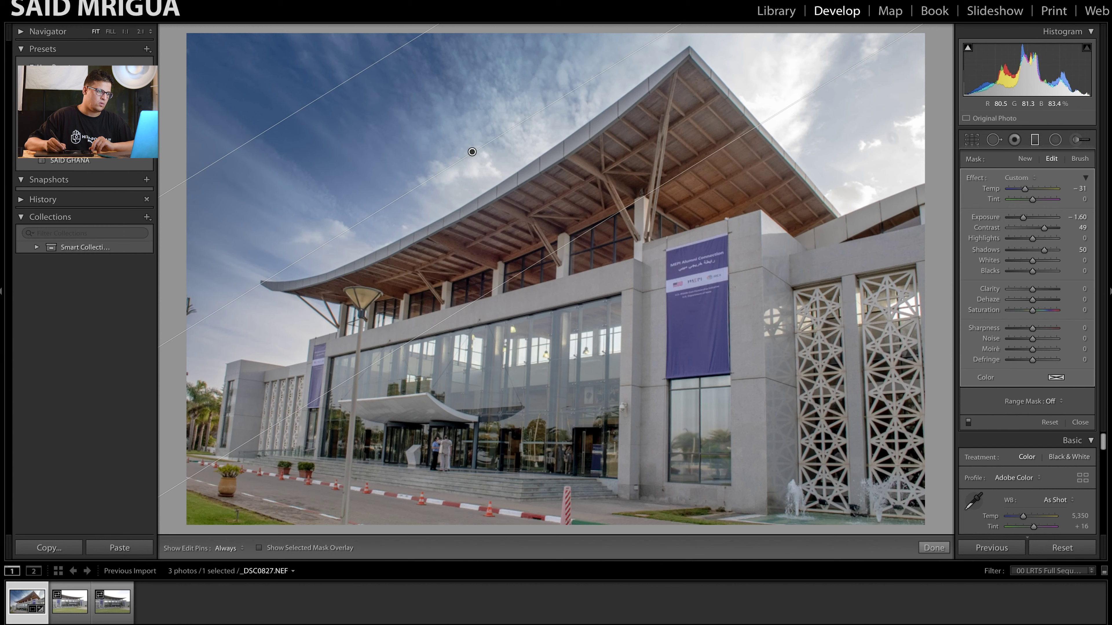
drag(657, 38, 678, 58)
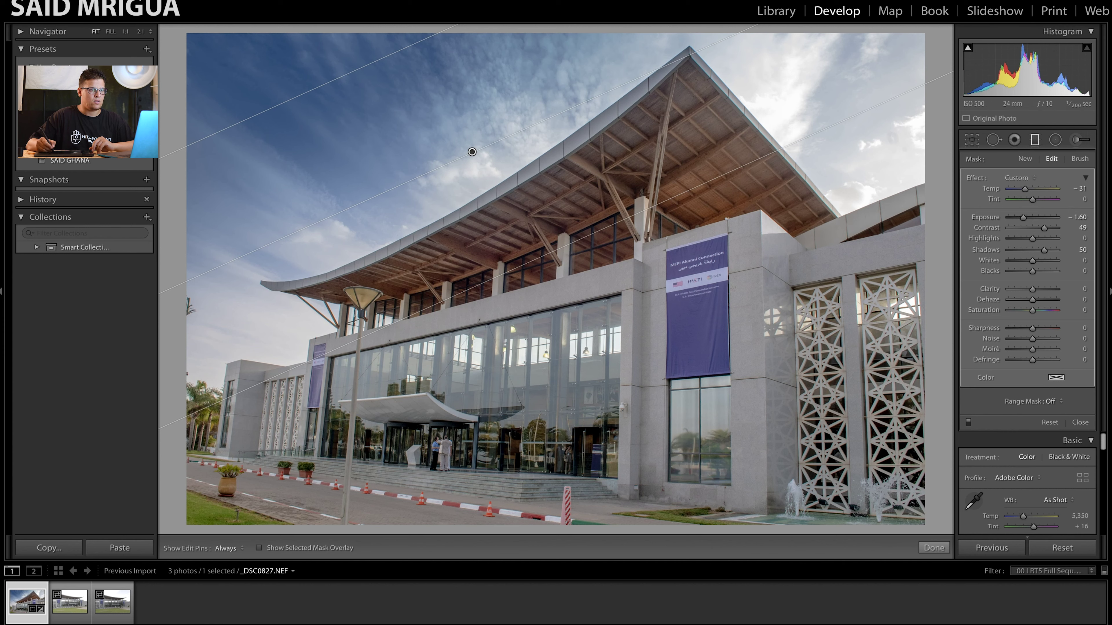
key(m)
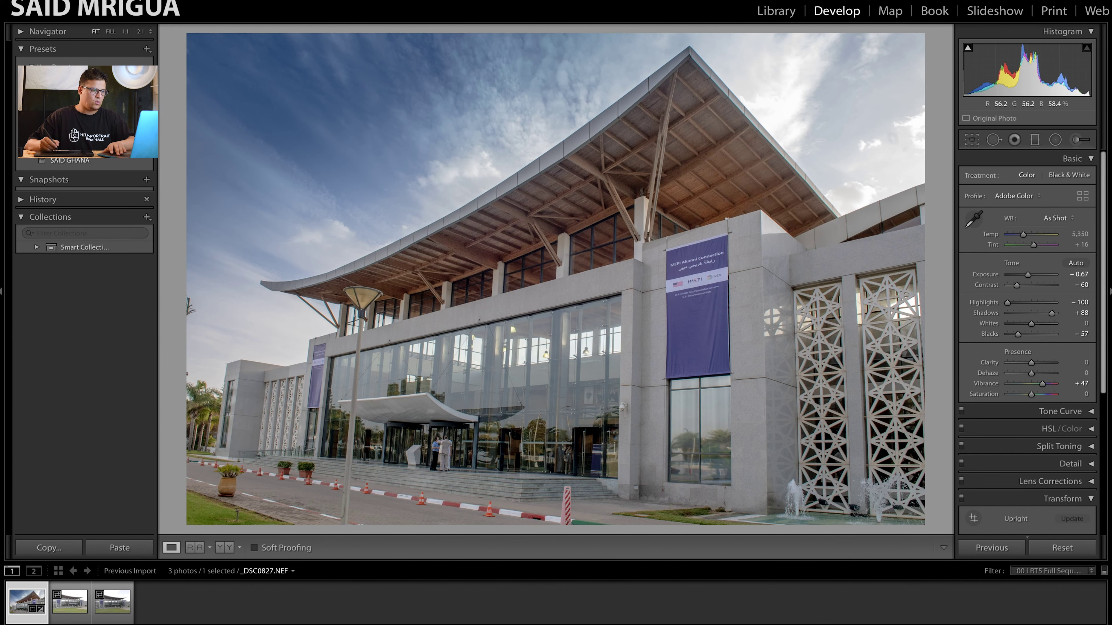
- Step through the filmstrip to _DSC0839.NEF and return its Exposure to 0.00
key(Right)
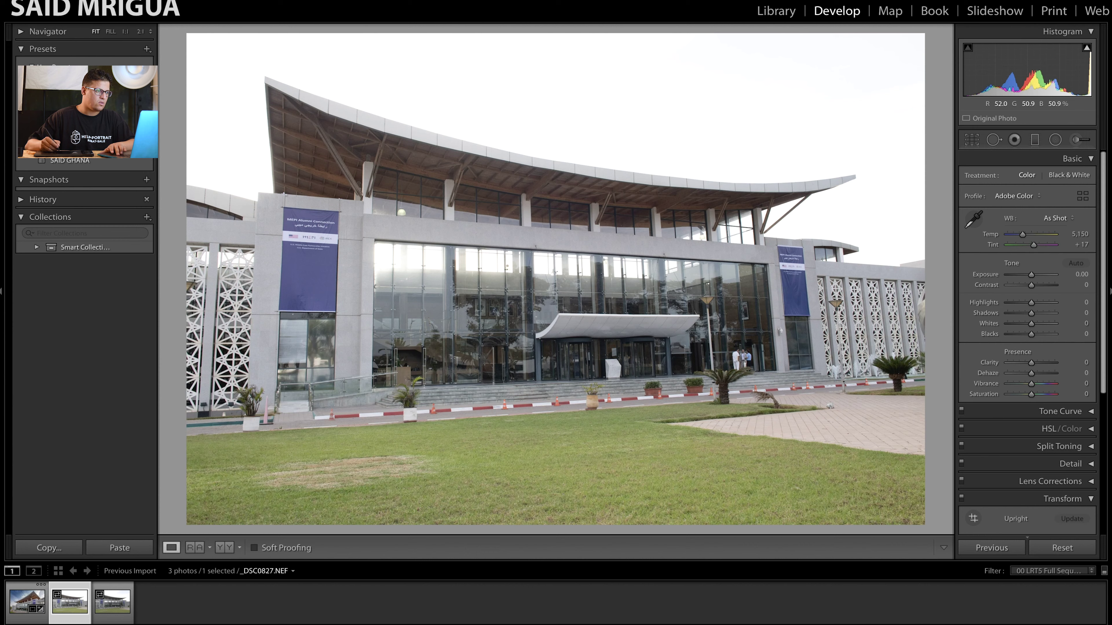
key(Right)
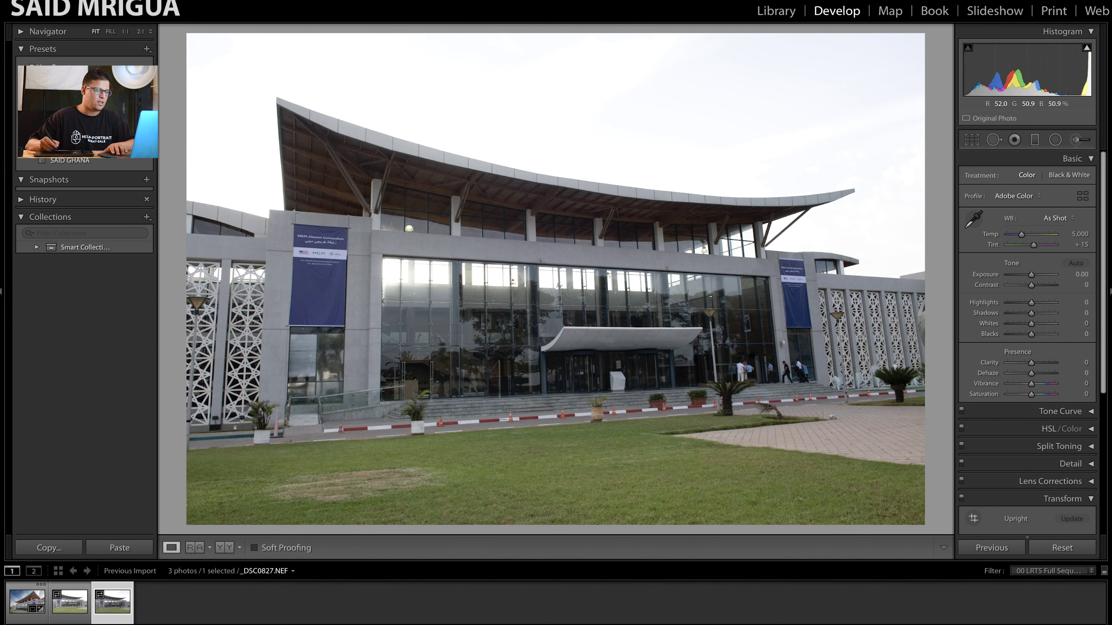
key(Left)
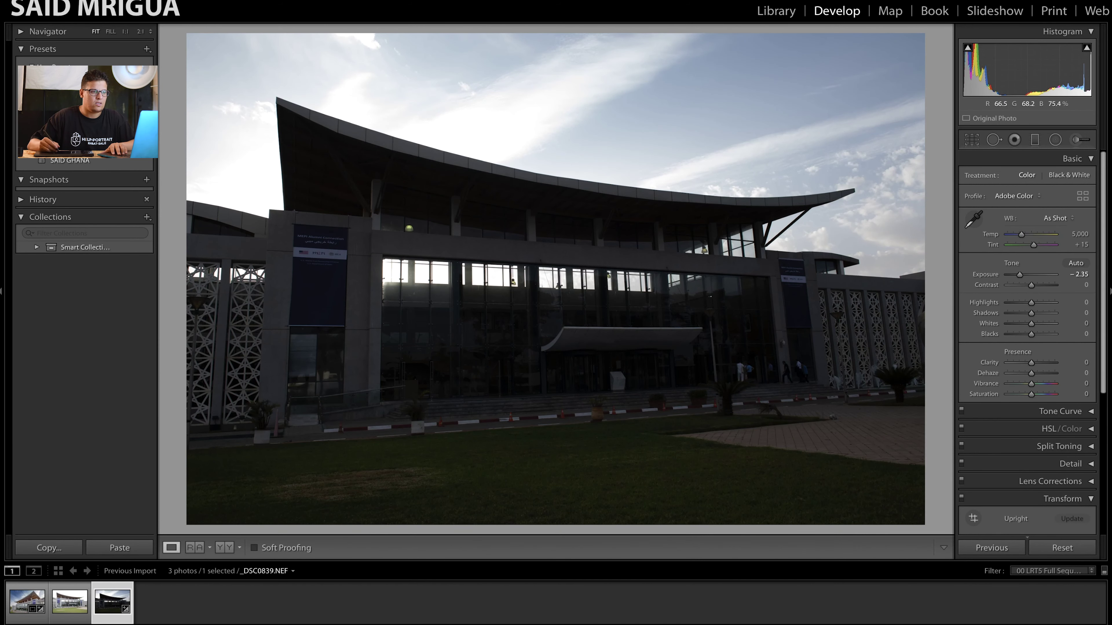
key(ctrl+z)
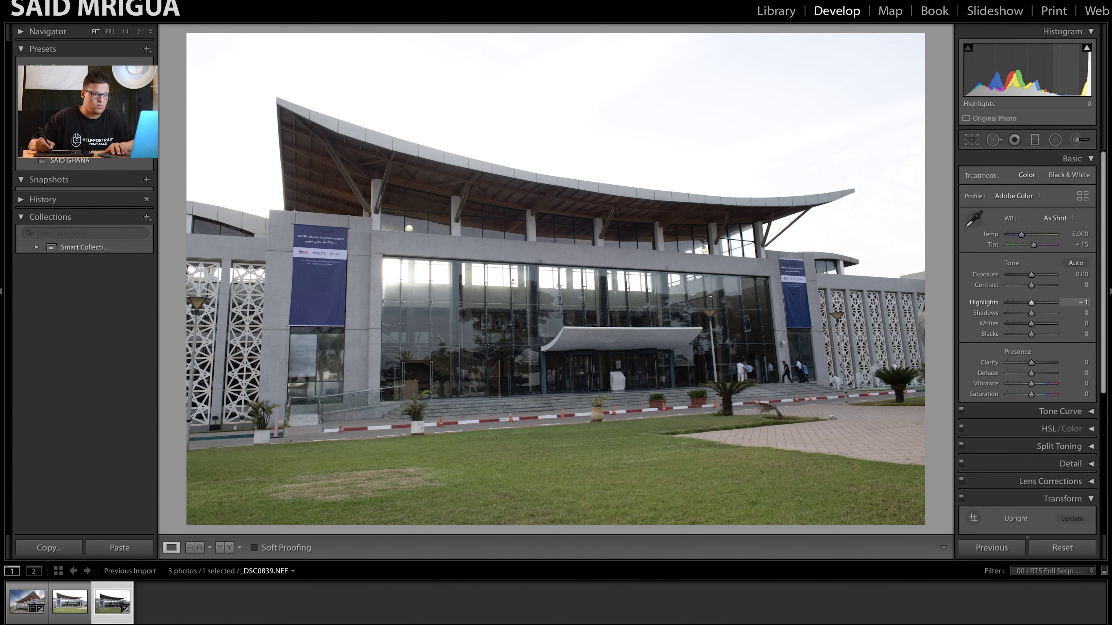
- Set _DSC0839.NEF to Highlights -100, Shadows +90 and Exposure -0.99
mouse_move(1032, 302)
mouse_down()
mouse_move(1006, 302)
mouse_move(1025, 274)
mouse_up()
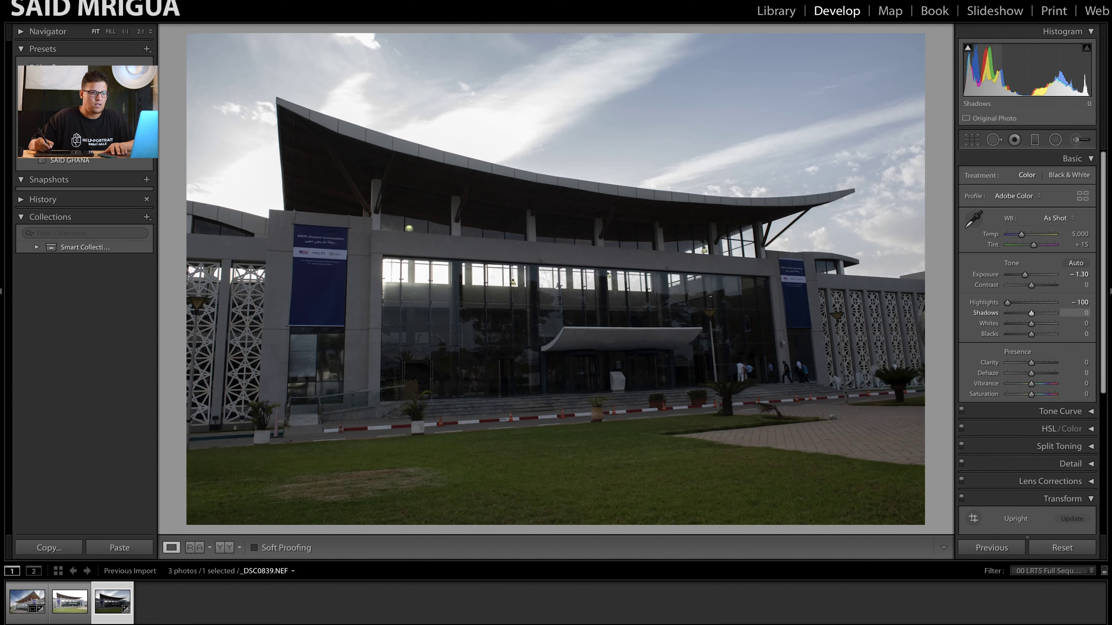
drag(1030, 312, 1052, 313)
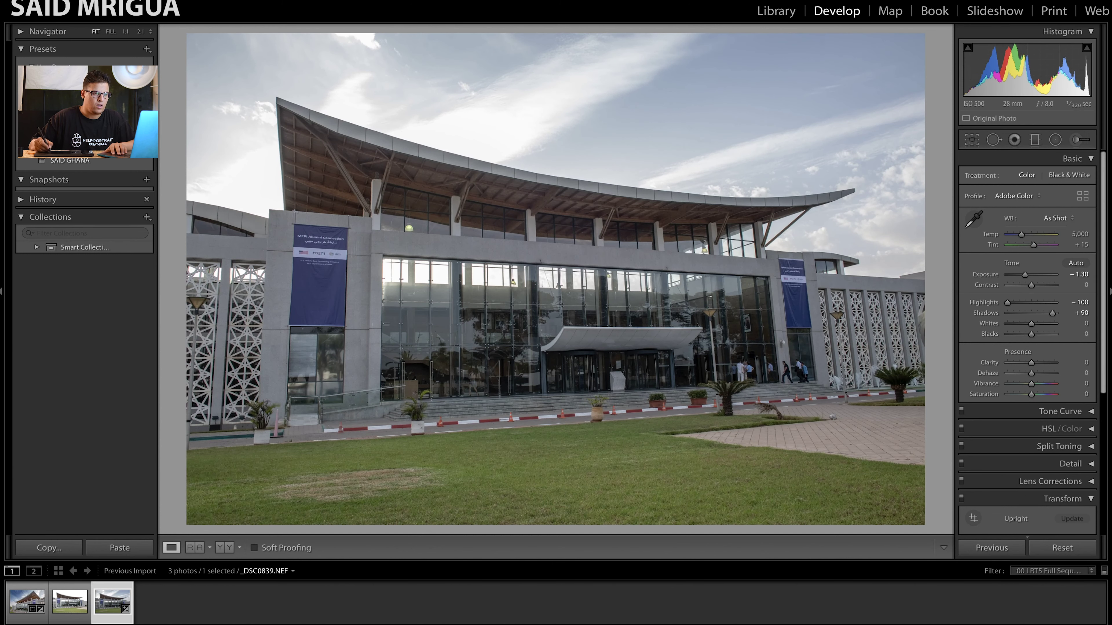
drag(1025, 274, 1025, 275)
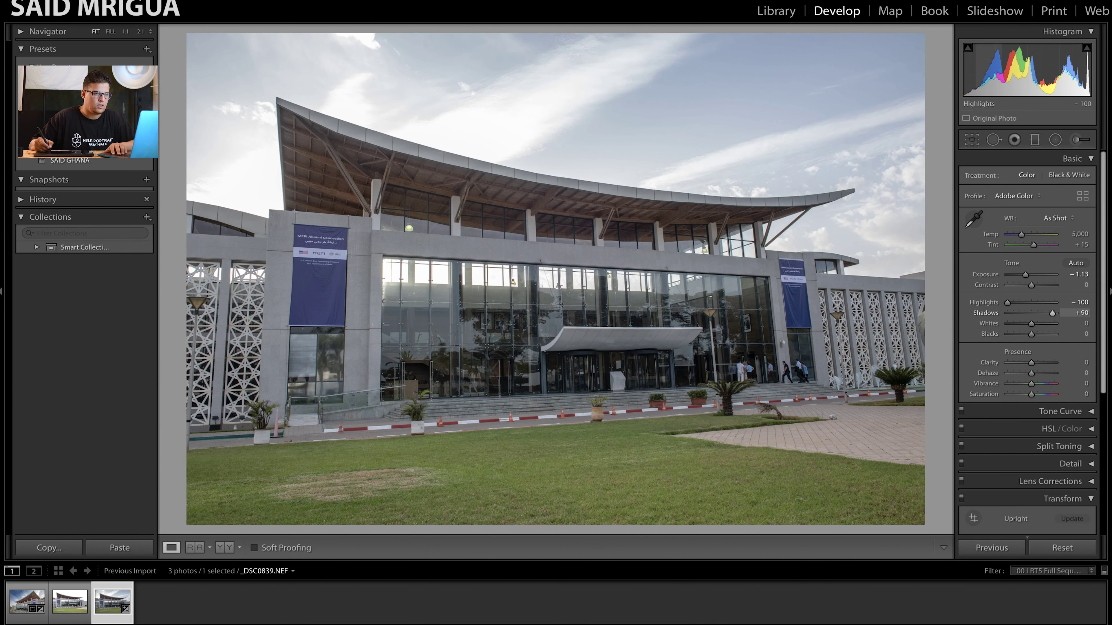
drag(1025, 275, 1026, 274)
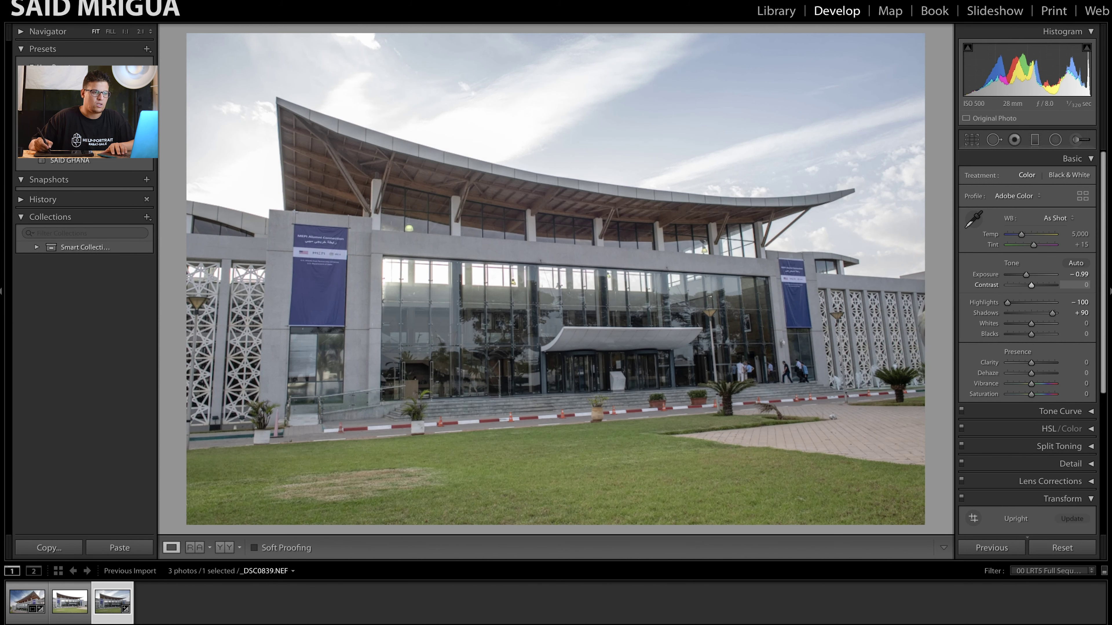
key(r)
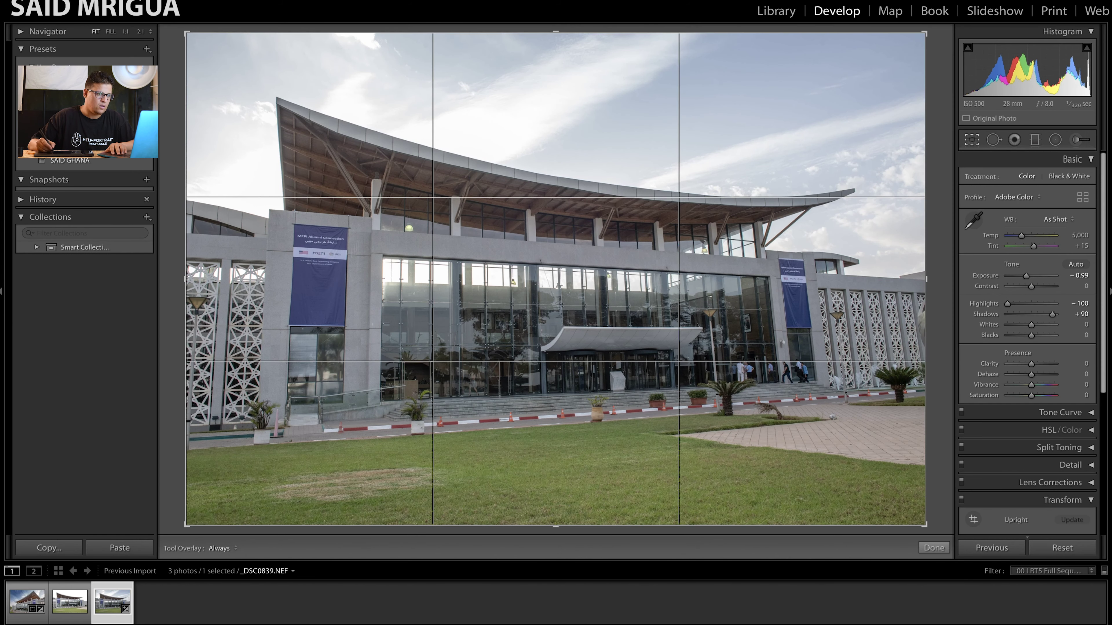
- Straighten the photo by 2.21°, apply the crop, and lower Blacks to -26
drag(1035, 212, 1035, 212)
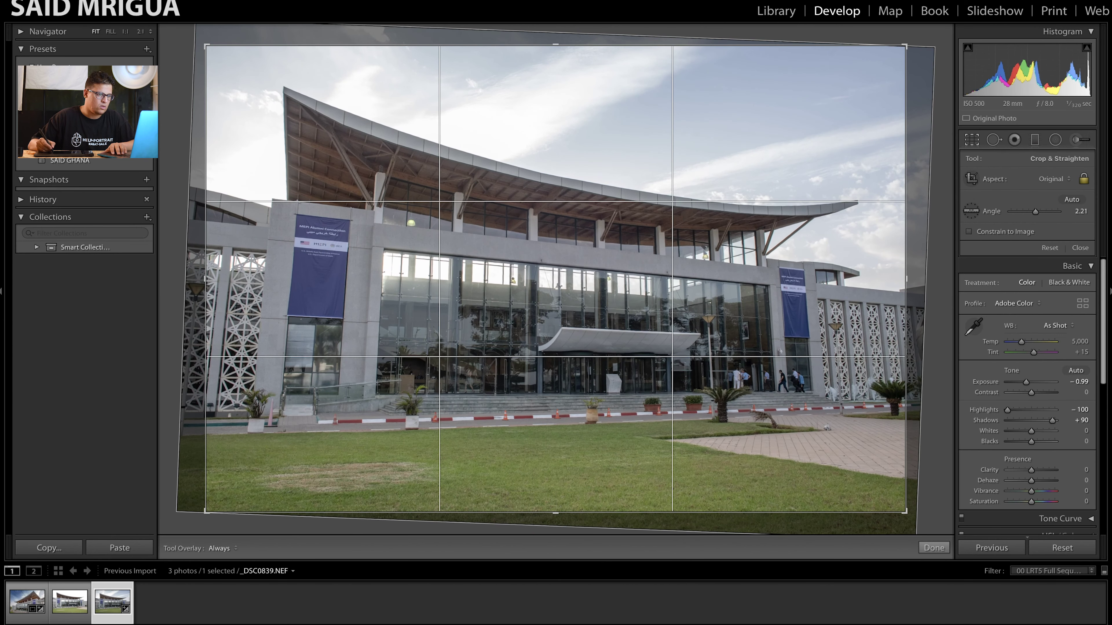
key(Return)
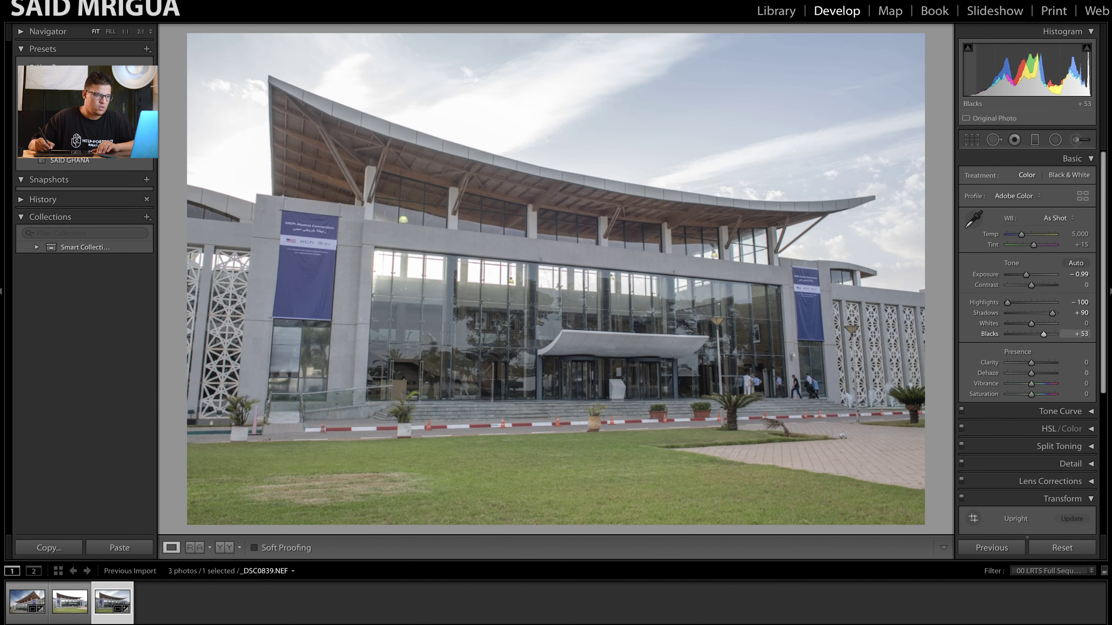
drag(1030, 334, 1044, 323)
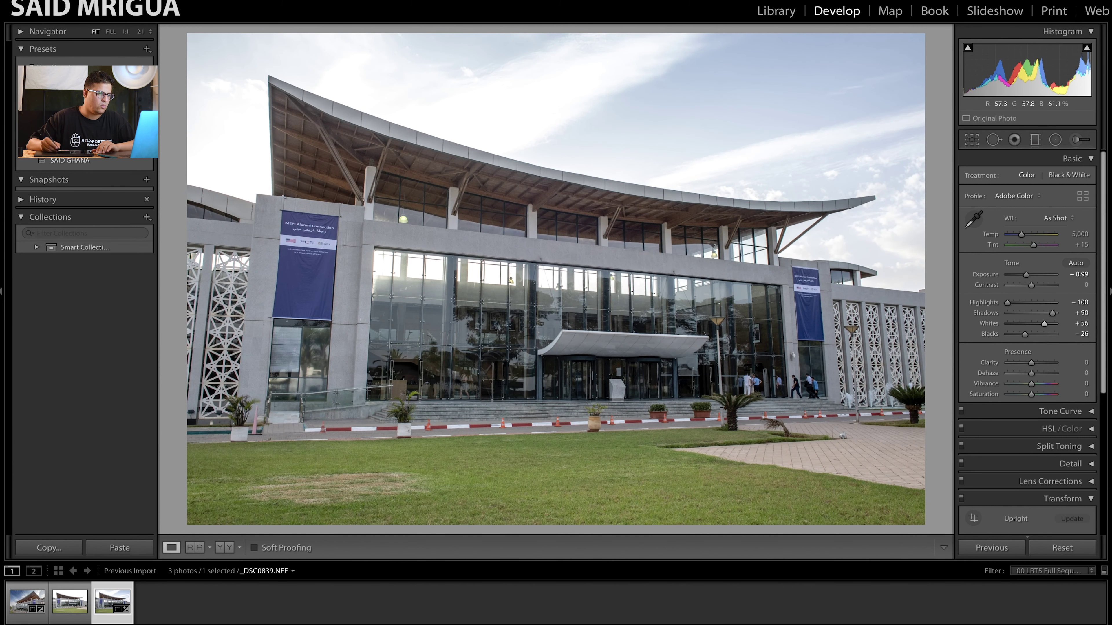
- Rebalance the tones to Exposure -0.52, Highlights -100, Shadows +71, Blacks -11, Vibrance +34
drag(1044, 323, 1036, 323)
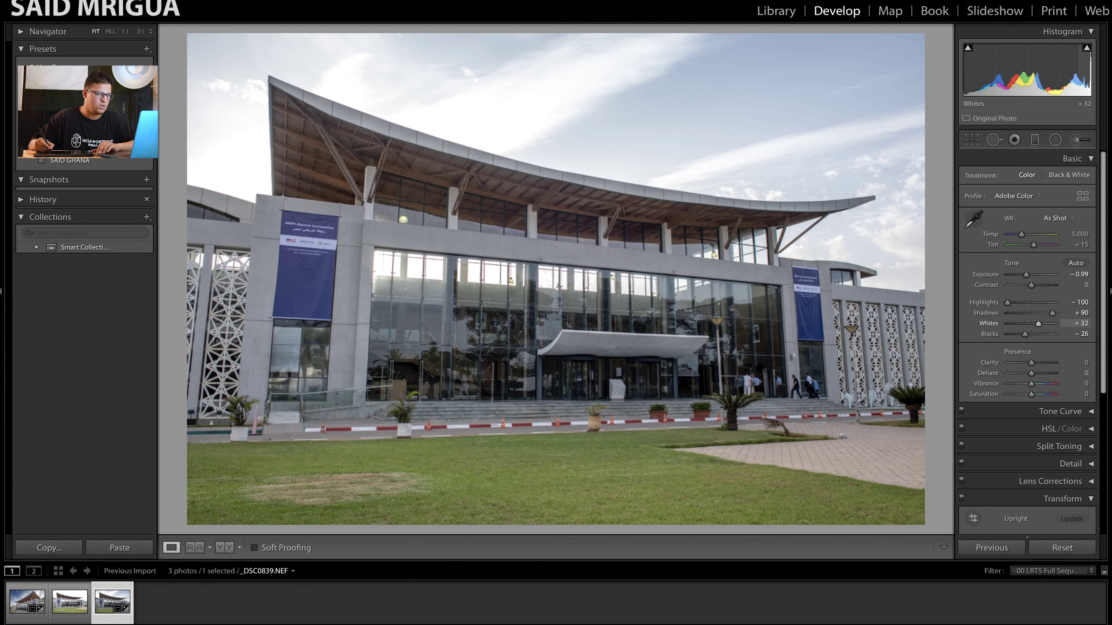
drag(1006, 302, 1015, 302)
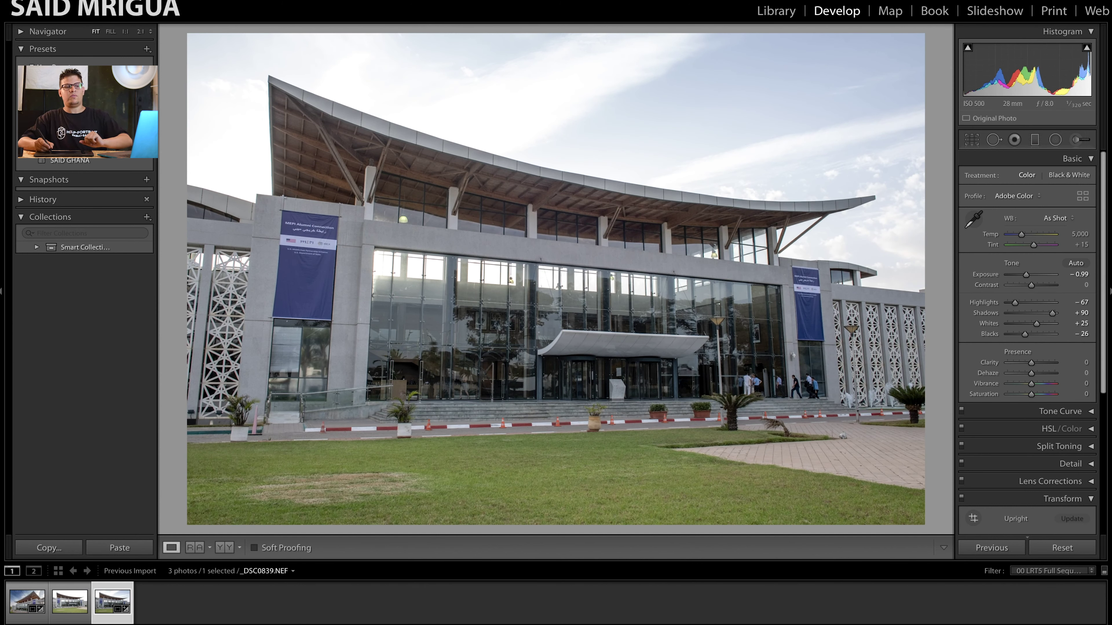
drag(1014, 302, 1014, 274)
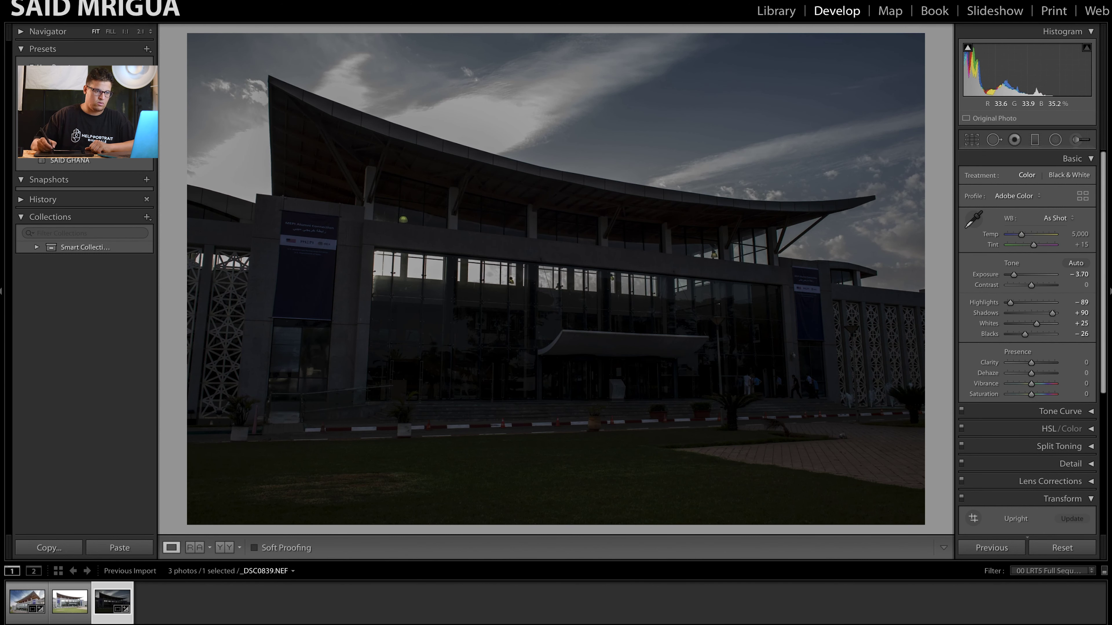
drag(1014, 274, 1029, 274)
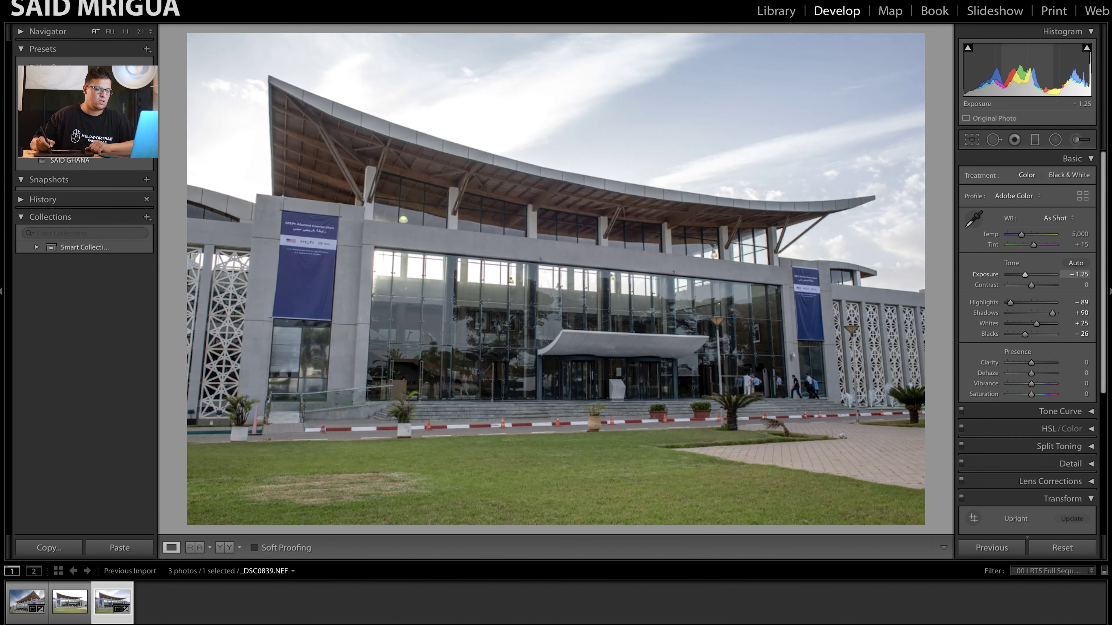
mouse_move(1028, 275)
mouse_down()
mouse_move(1025, 302)
mouse_move(1013, 303)
mouse_up()
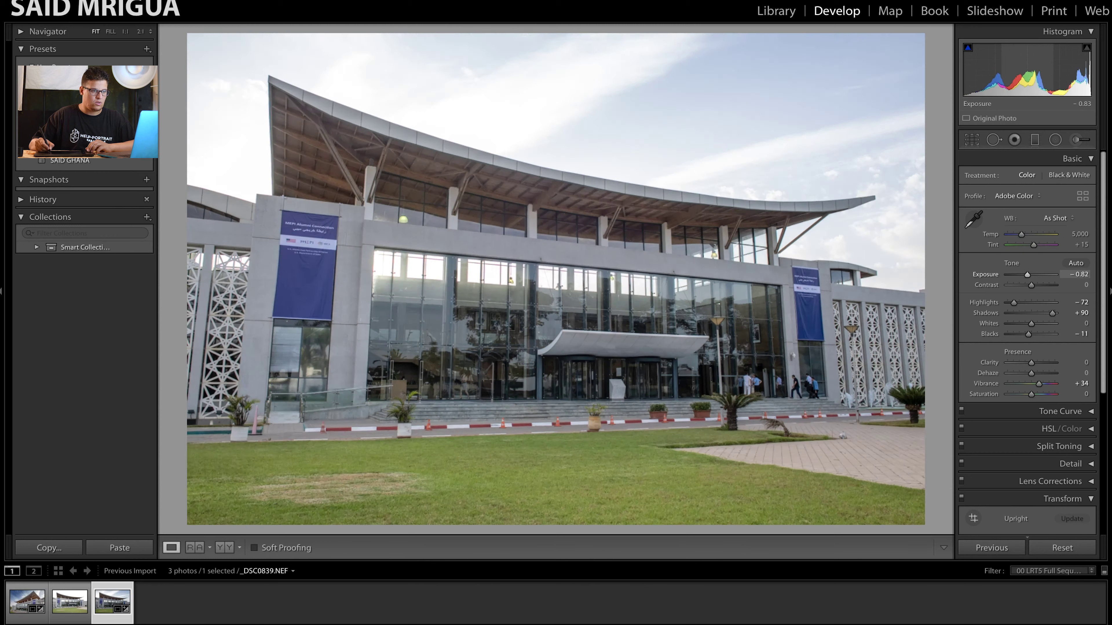
drag(1025, 70, 1050, 70)
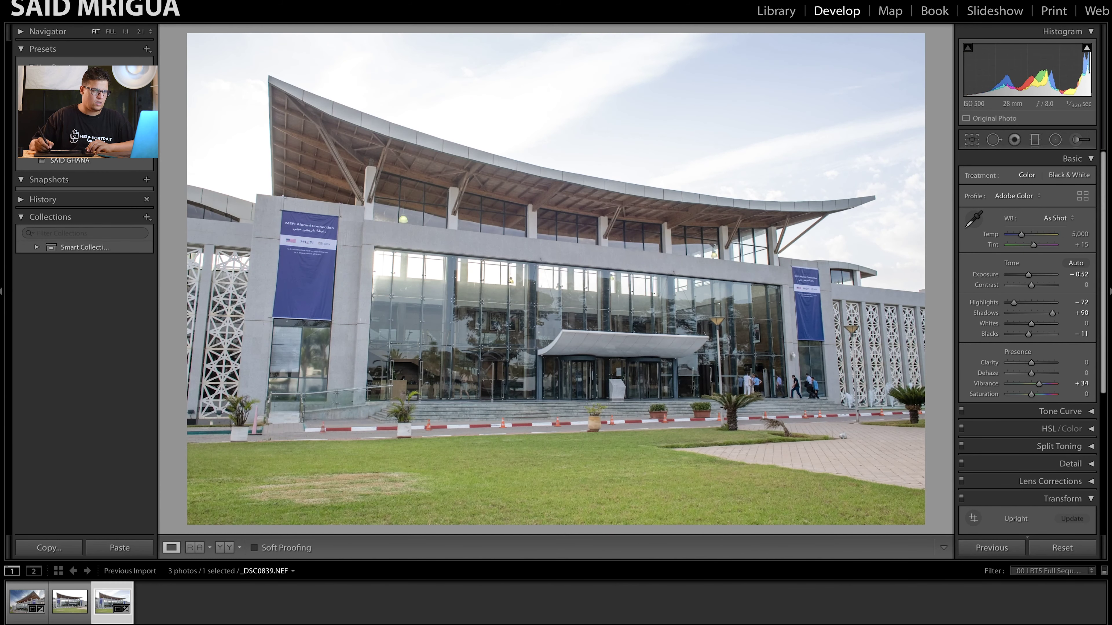
mouse_move(996, 70)
mouse_down()
mouse_move(1060, 70)
mouse_move(1033, 70)
mouse_up()
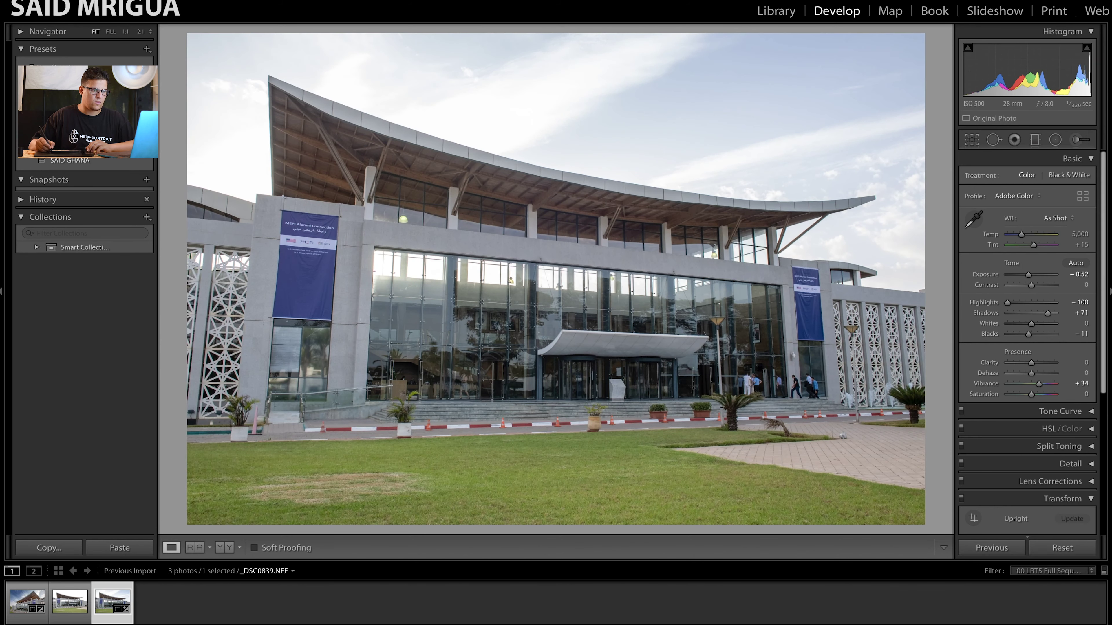
key(r)
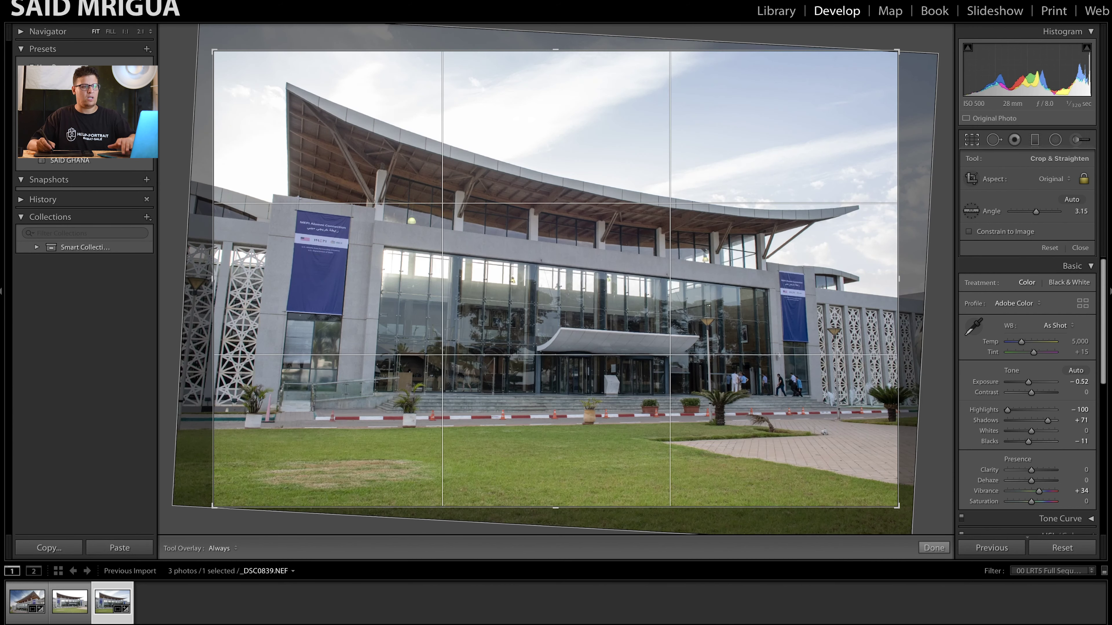
- Apply the roughly 3° straightening crop to the building photo
key(Return)
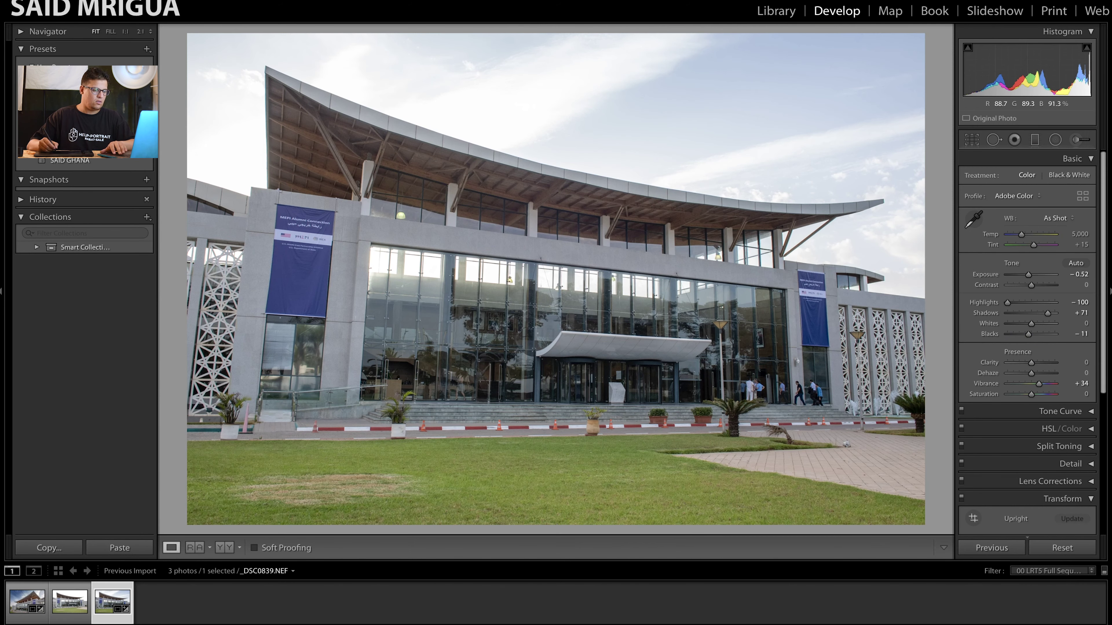
key(Left)
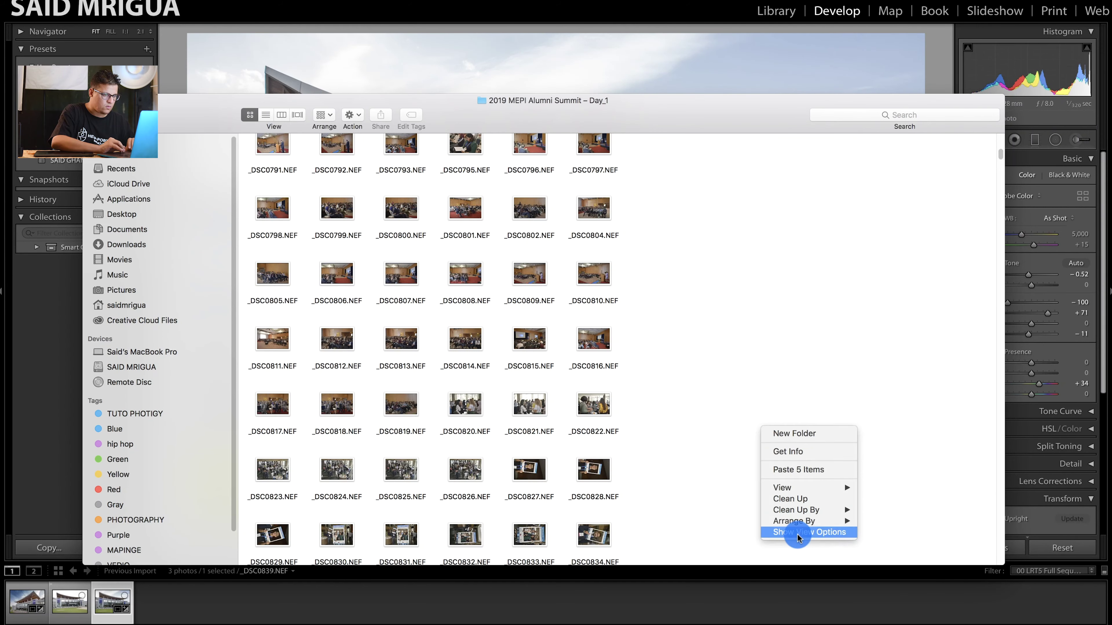
- Resize the Day_1 folder's icons in View Options into a compact thumbnail grid
click(797, 532)
drag(492, 240, 512, 239)
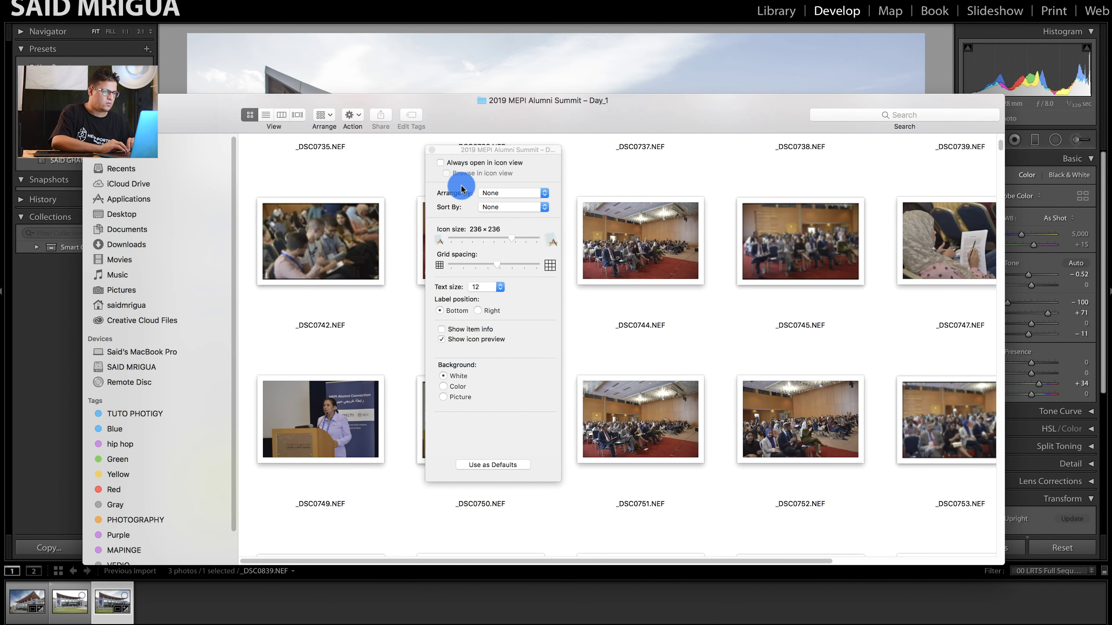
click(432, 150)
scroll(522, 365, down, 10)
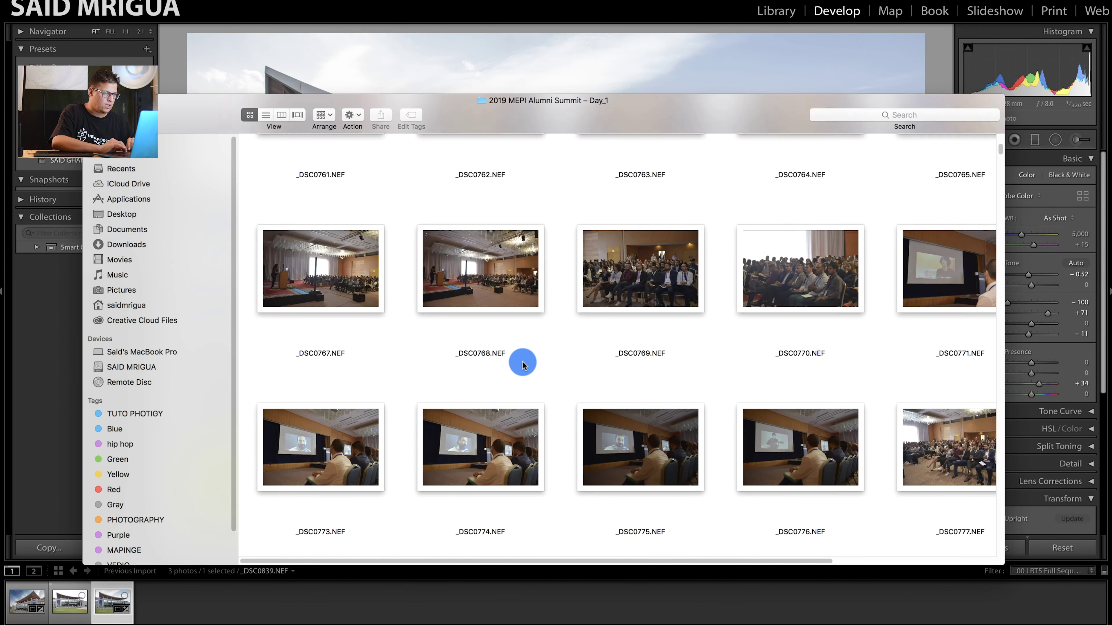
scroll(523, 365, up, 20)
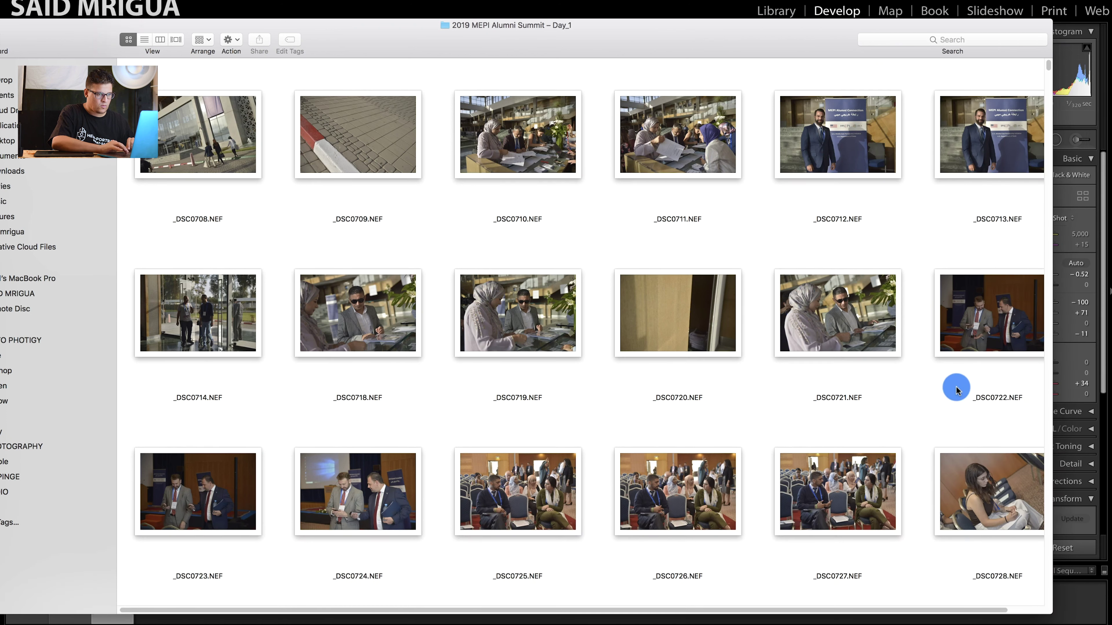
right_click(923, 402)
click(1004, 504)
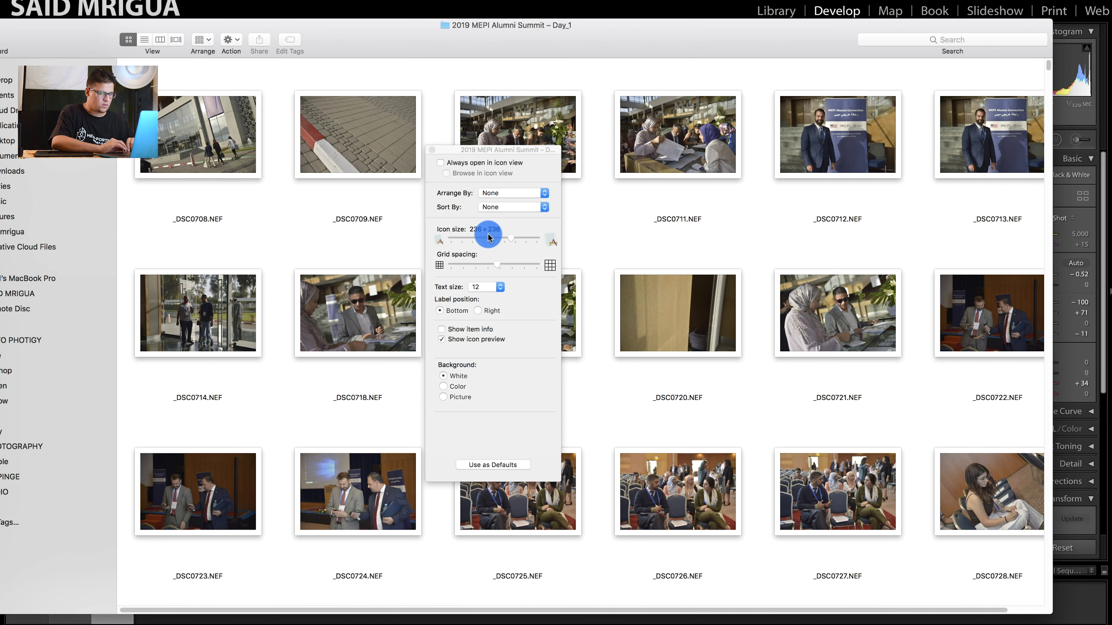
click(488, 237)
click(431, 149)
- Sort the photos by name and Quick Look _DSC0771.NEF at full size
right_click(773, 240)
mouse_move(806, 336)
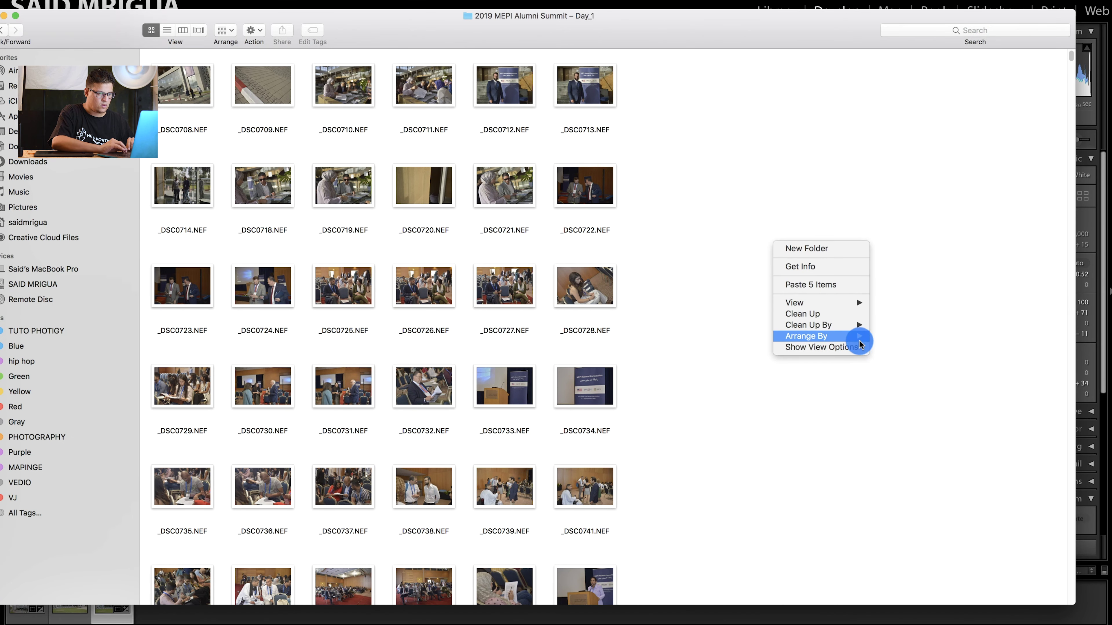
click(880, 337)
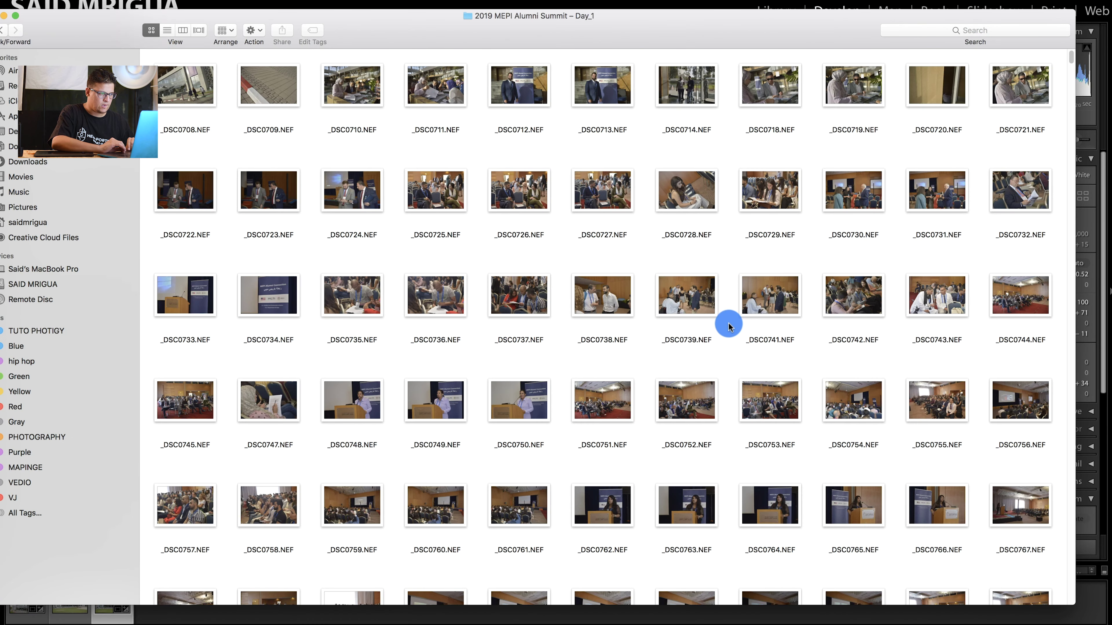
scroll(729, 327, down, 10)
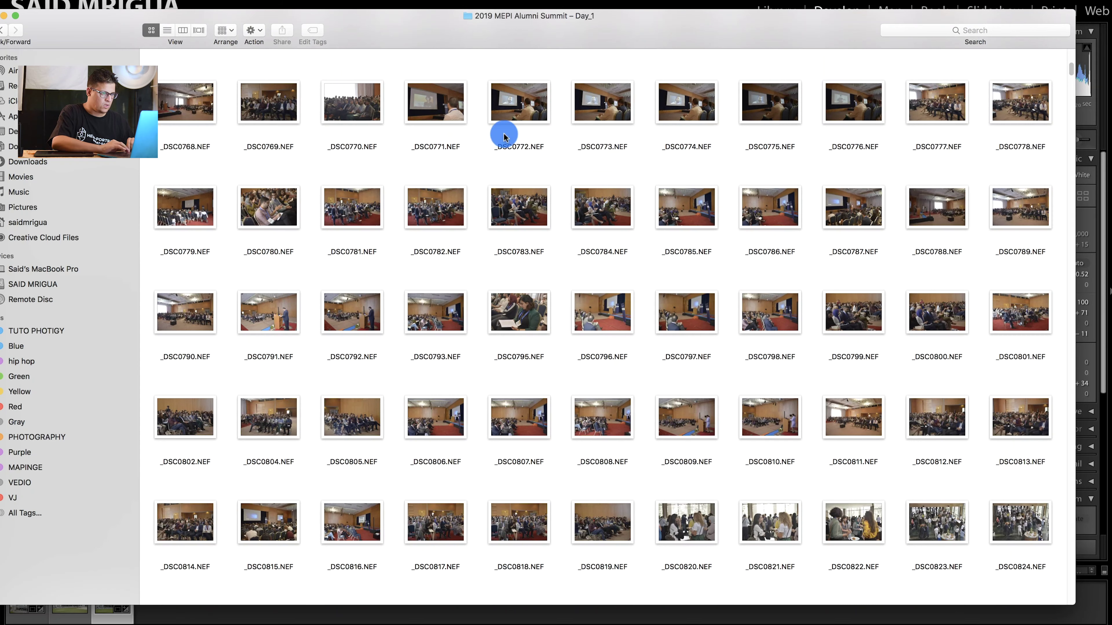
click(442, 109)
key(space)
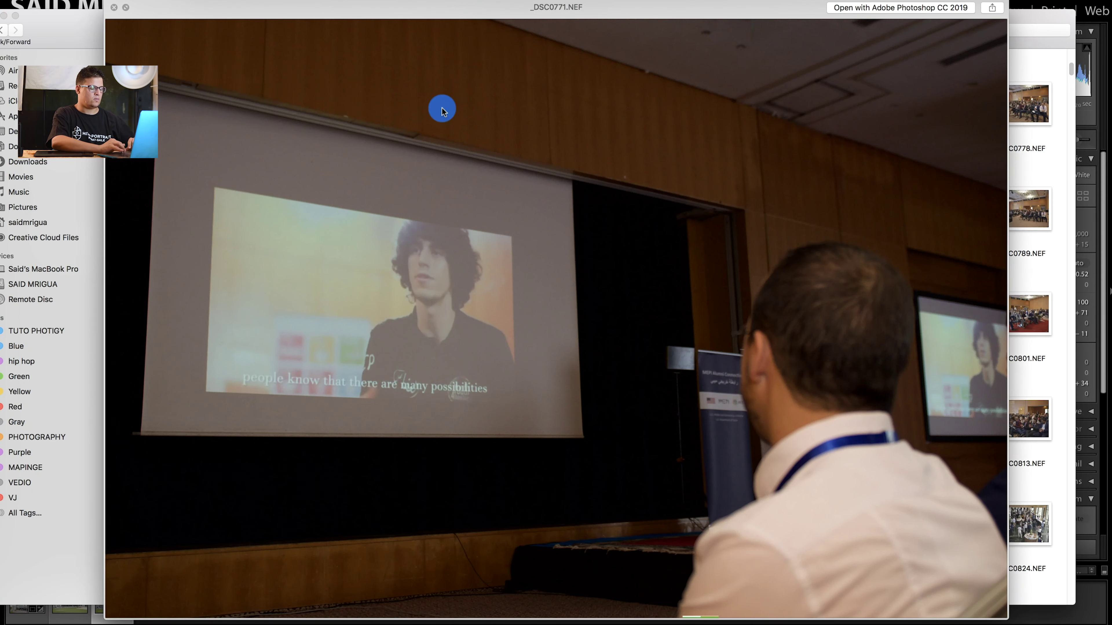
click(114, 6)
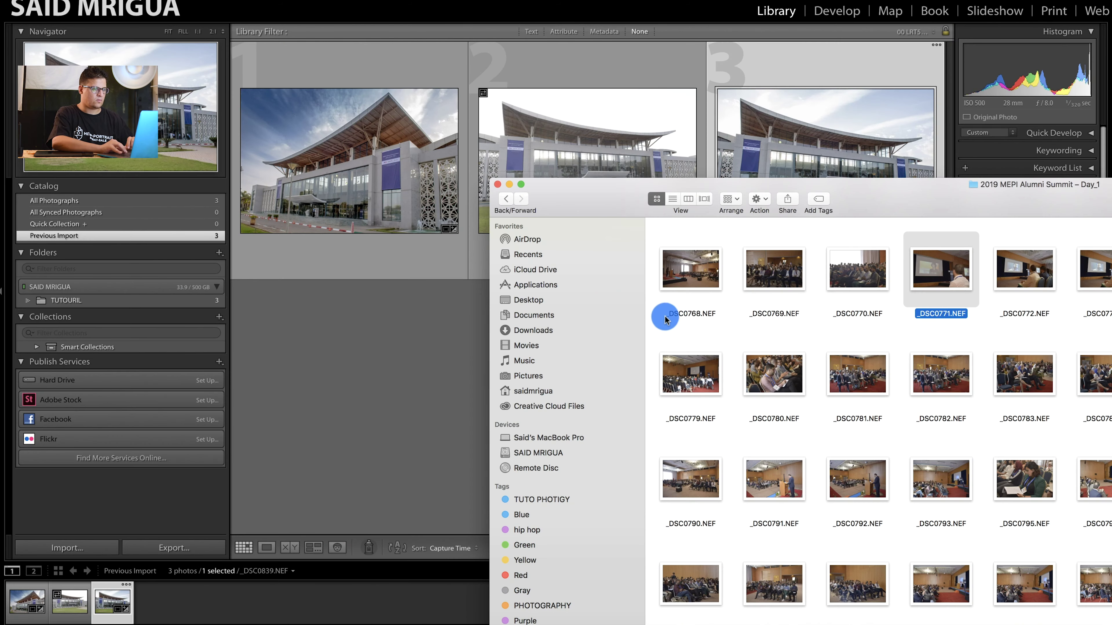
- Import _DSC0771.NEF into the catalog by dragging it from Finder, then open Develop
drag(941, 269, 341, 366)
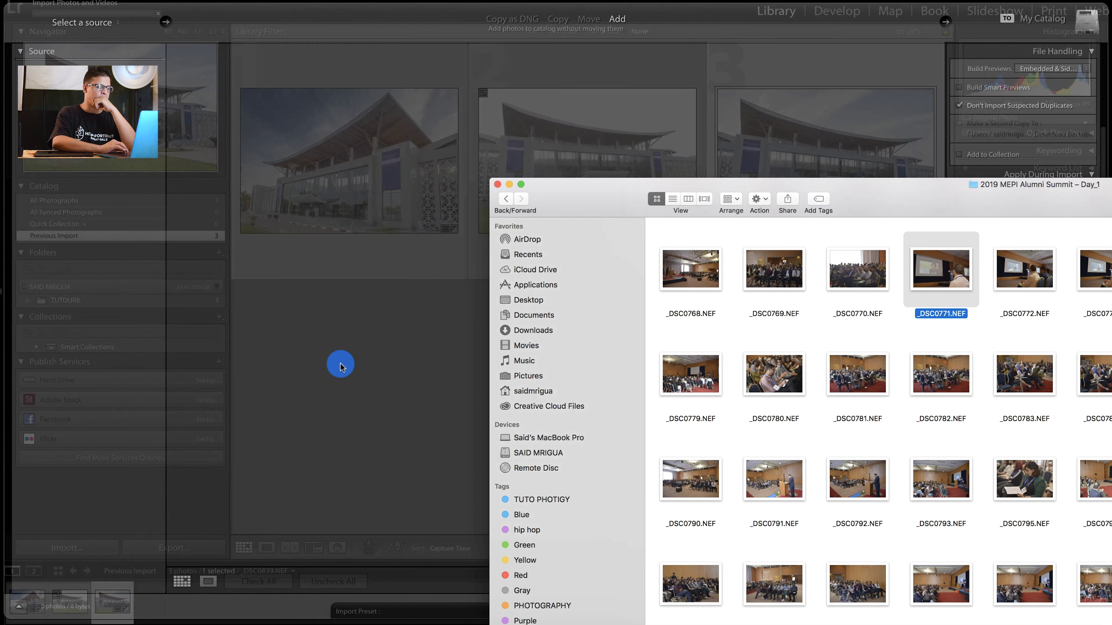
click(727, 29)
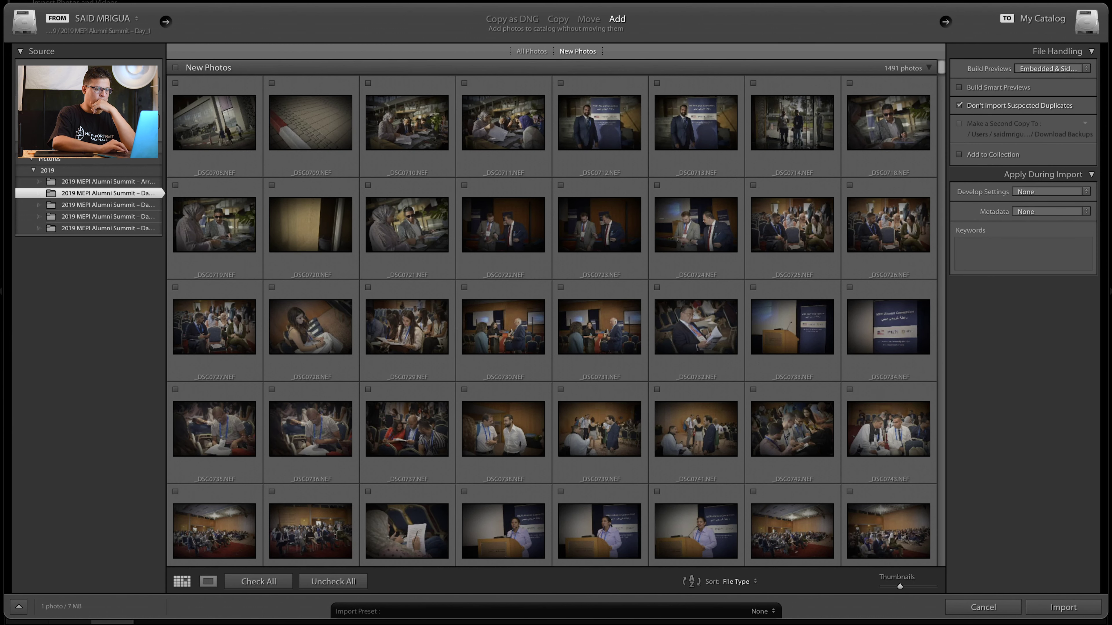
click(1071, 610)
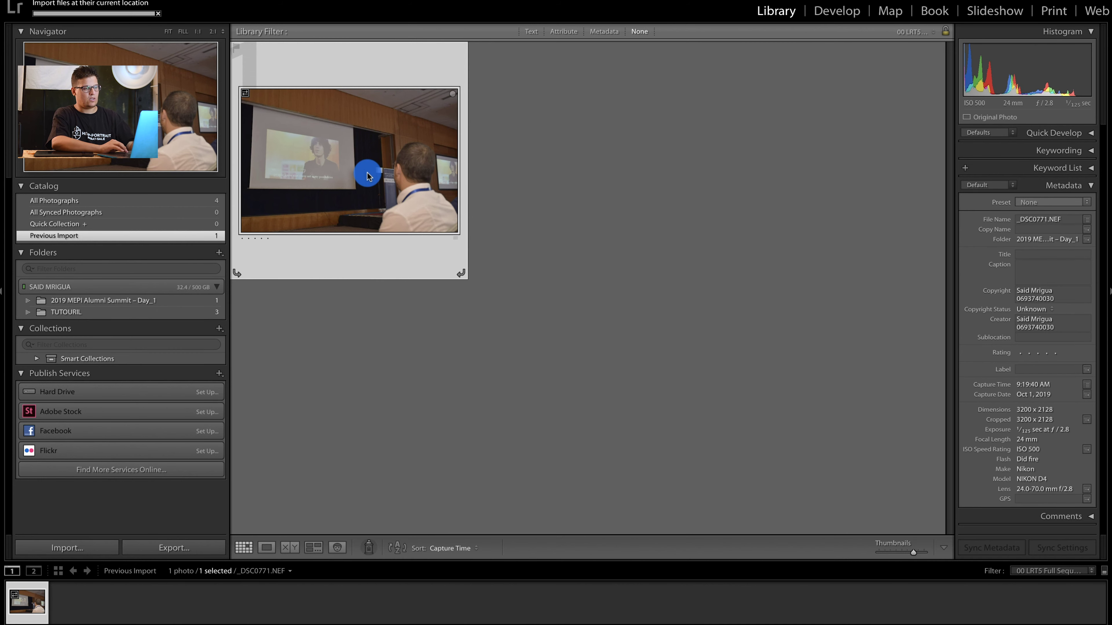
key(d)
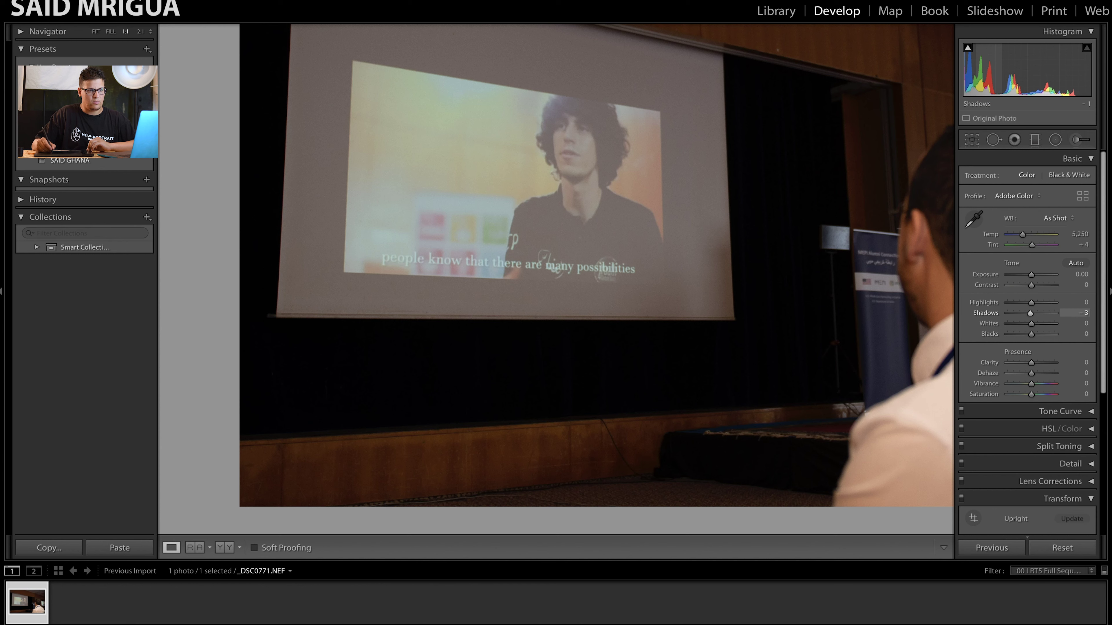
- Try brighter shadows and Exposure about +0.84, comparing against the before view
drag(1002, 70, 1020, 70)
click(1072, 81)
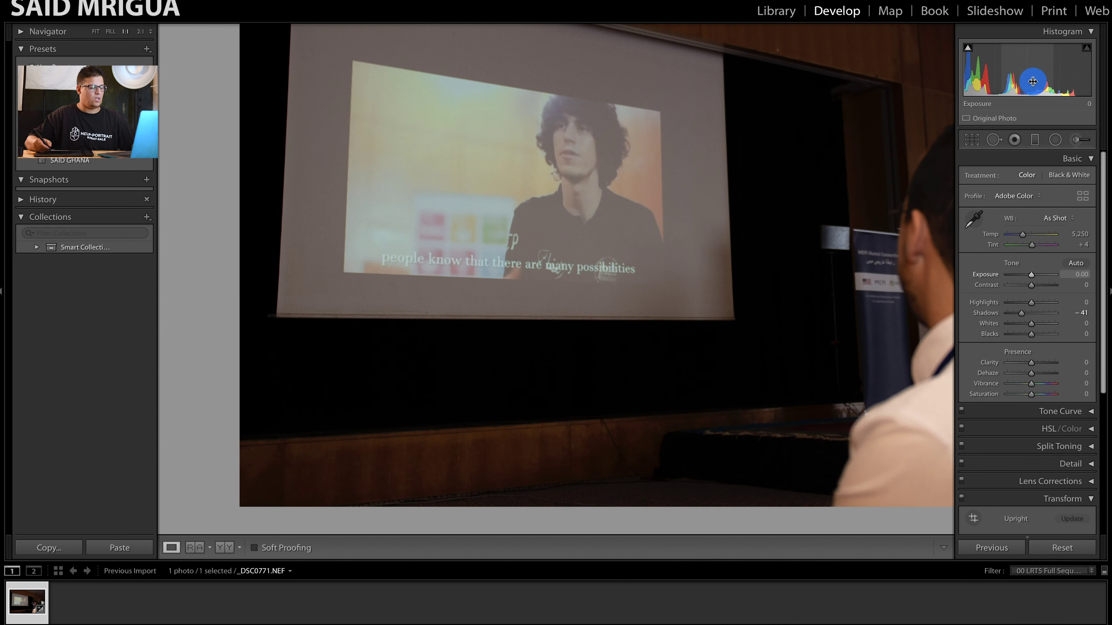
key(ctrl+z)
click(1020, 172)
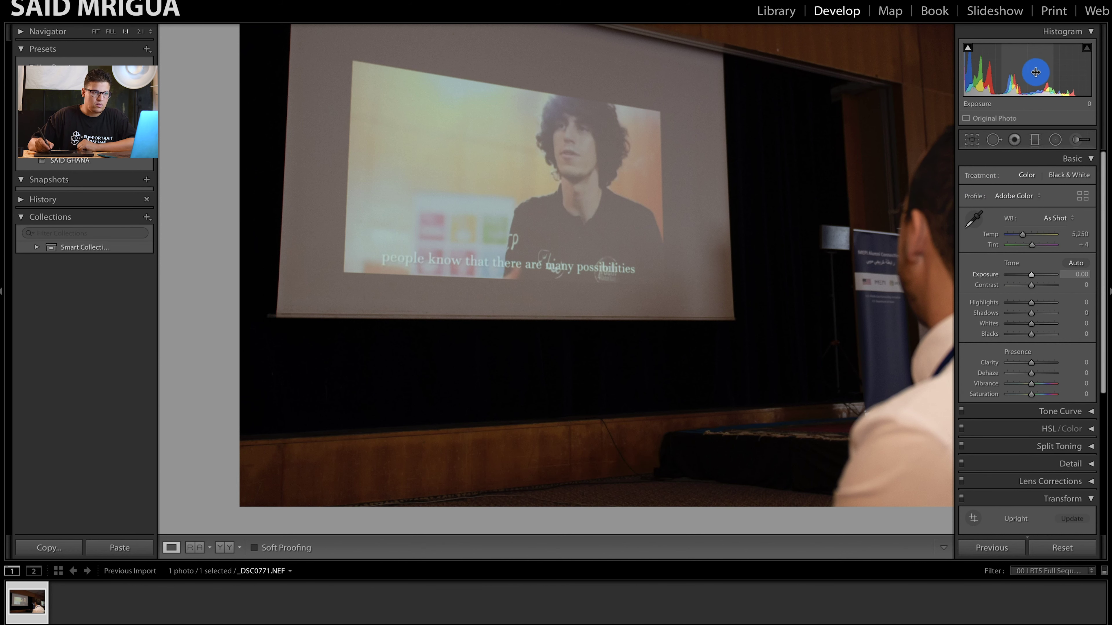
drag(1007, 94, 1042, 94)
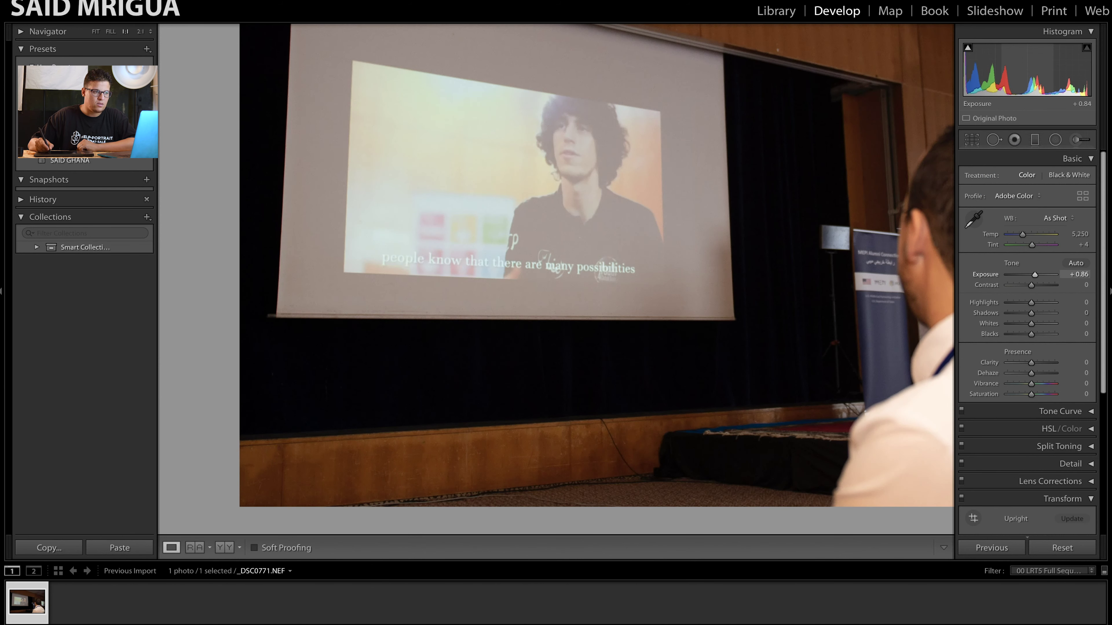
key(backslash)
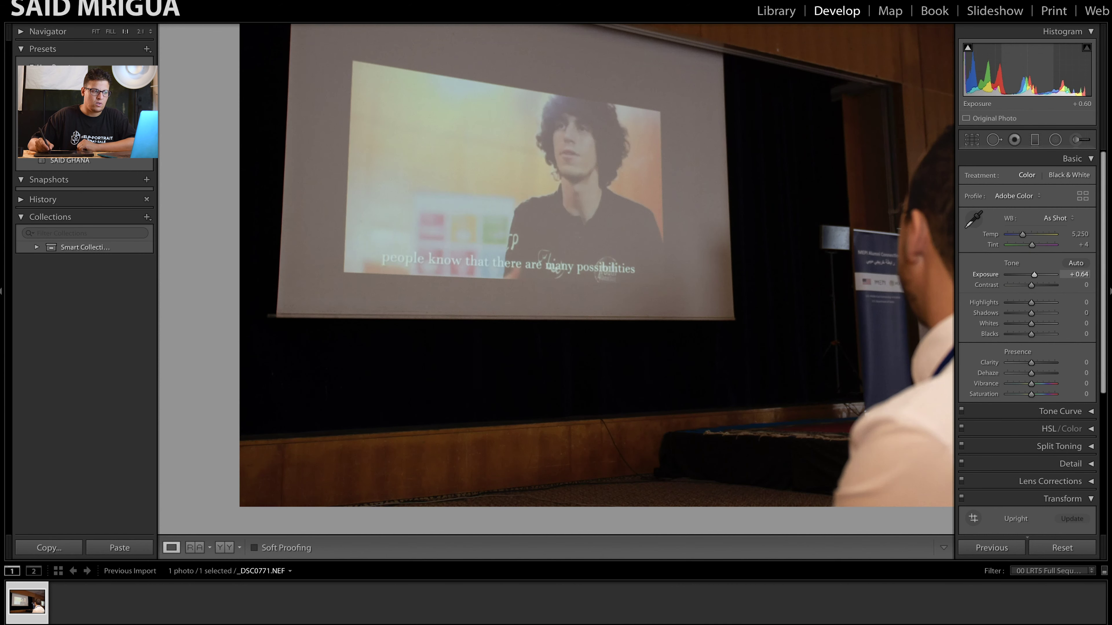
key(backslash)
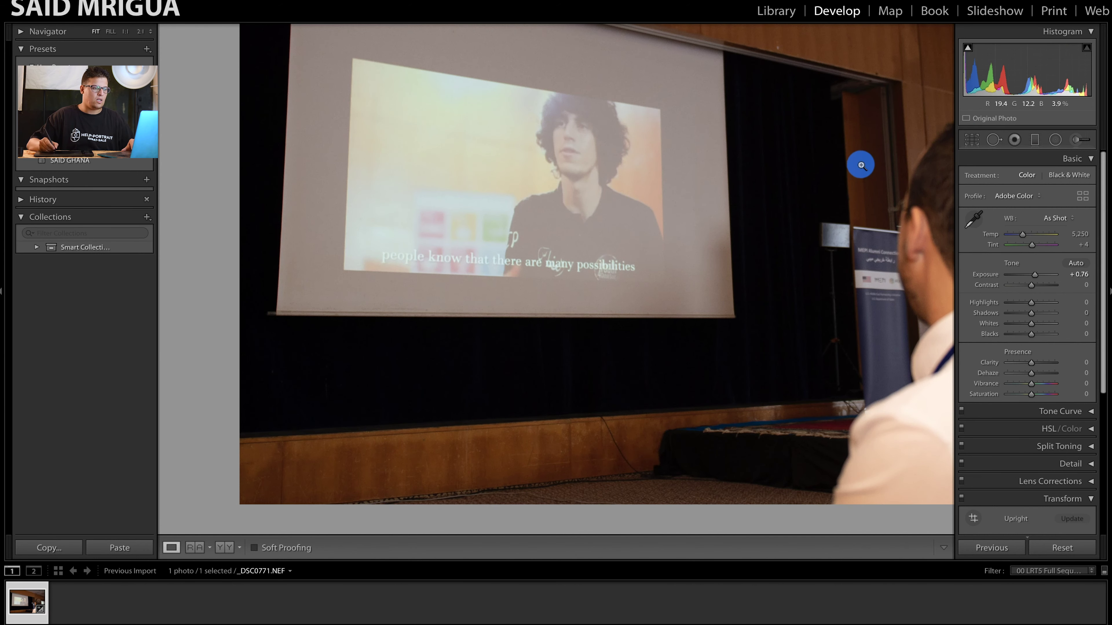
- Fit the photo in the view and reset Exposure to 0.00
click(860, 166)
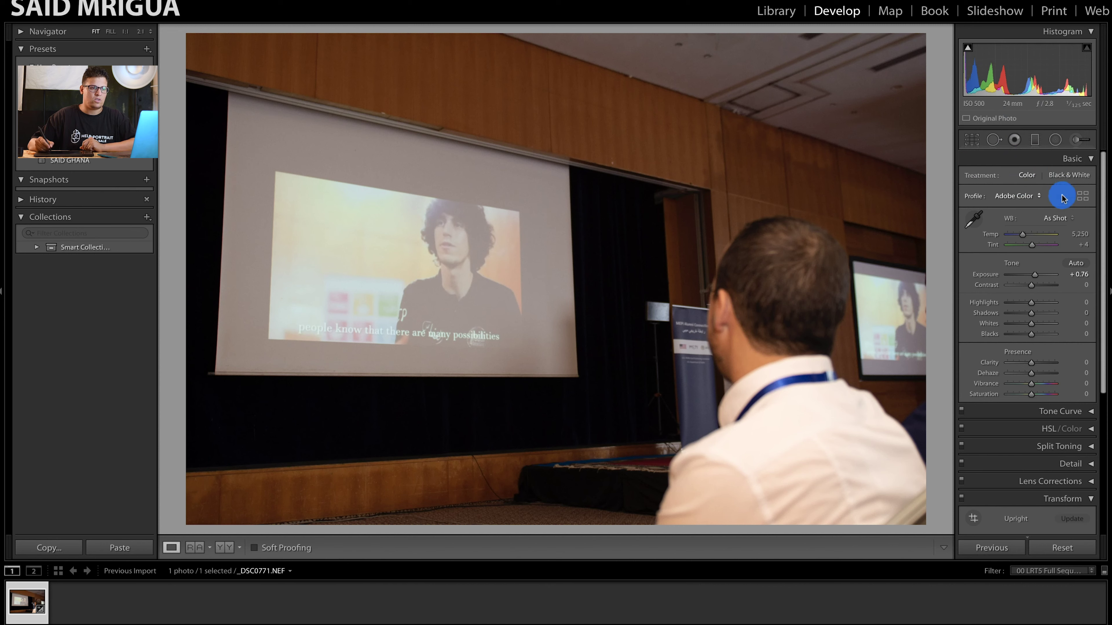
drag(1020, 90, 1029, 89)
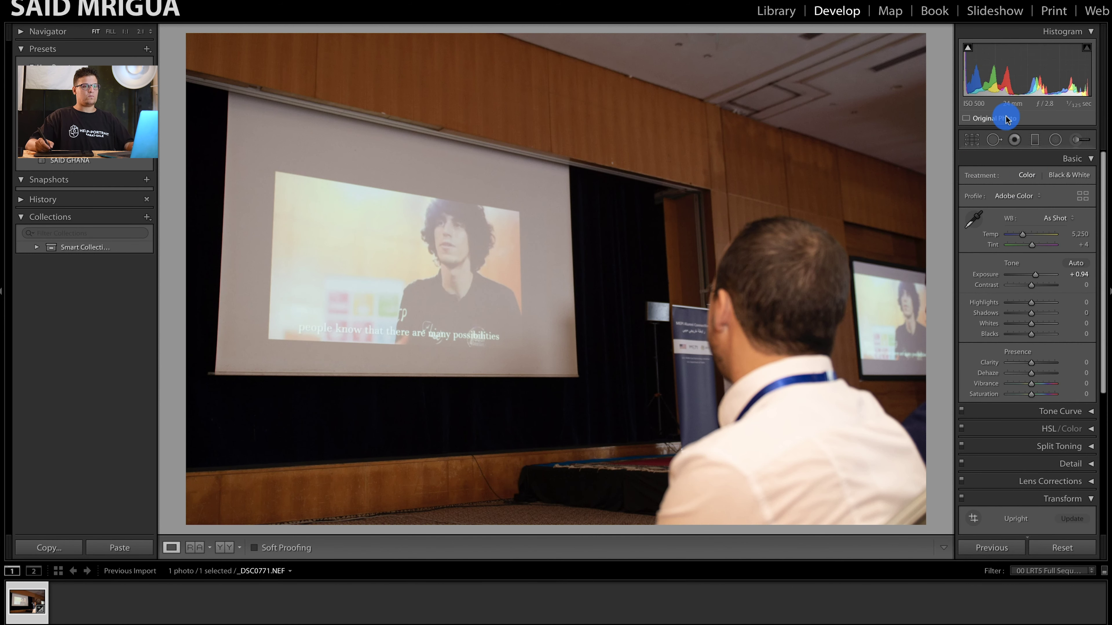
key(ctrl+z)
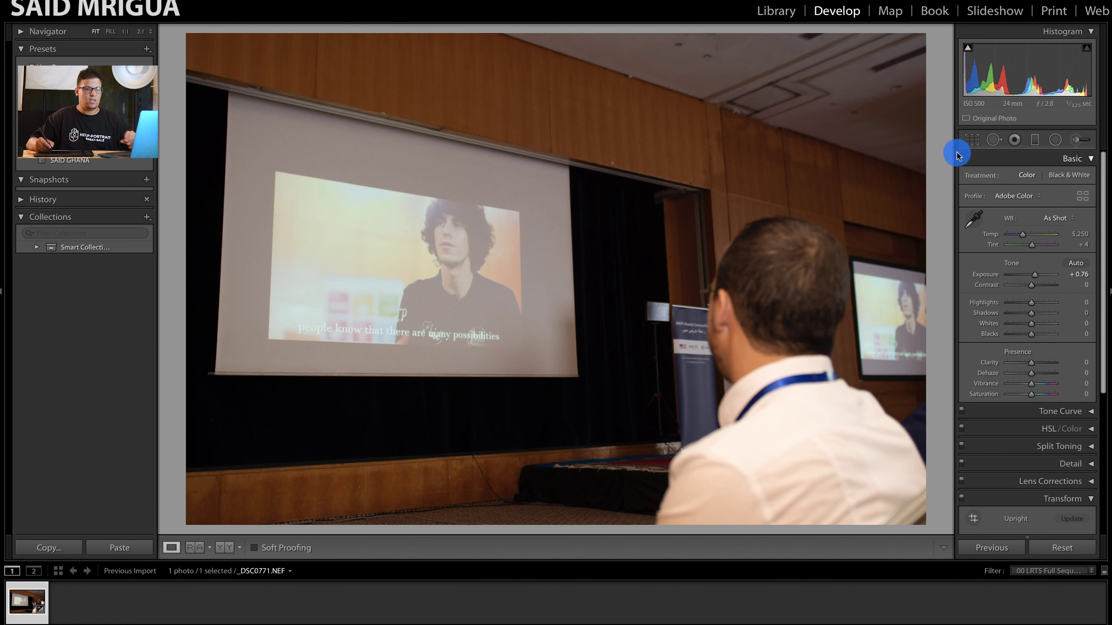
click(1068, 547)
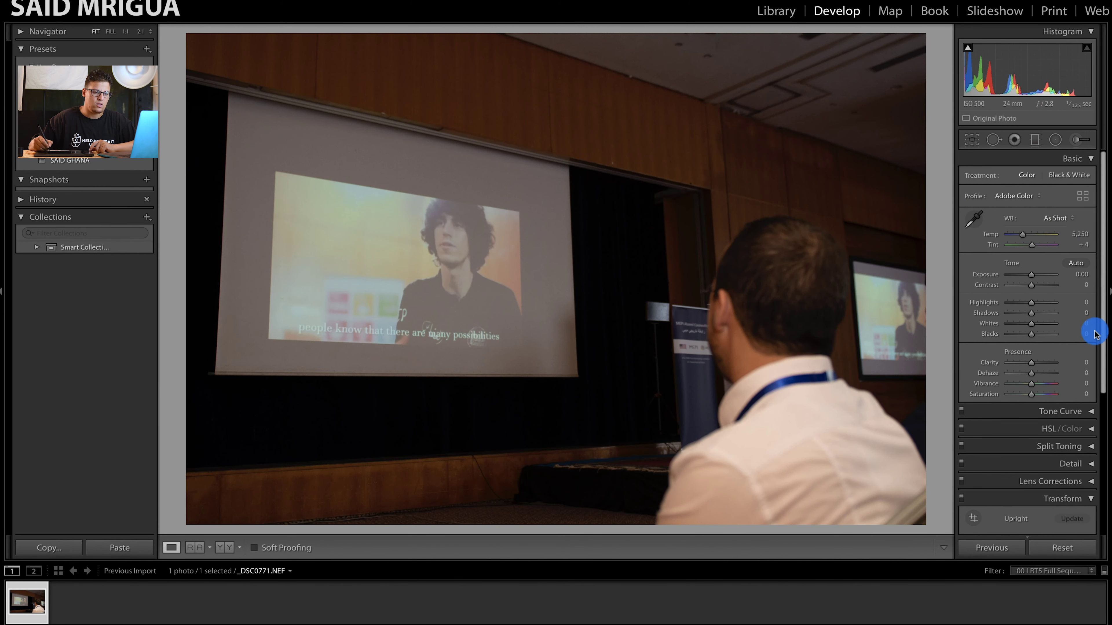
- Expand Detail and Lens Corrections and enable the Nikon lens profile corrections
click(1077, 464)
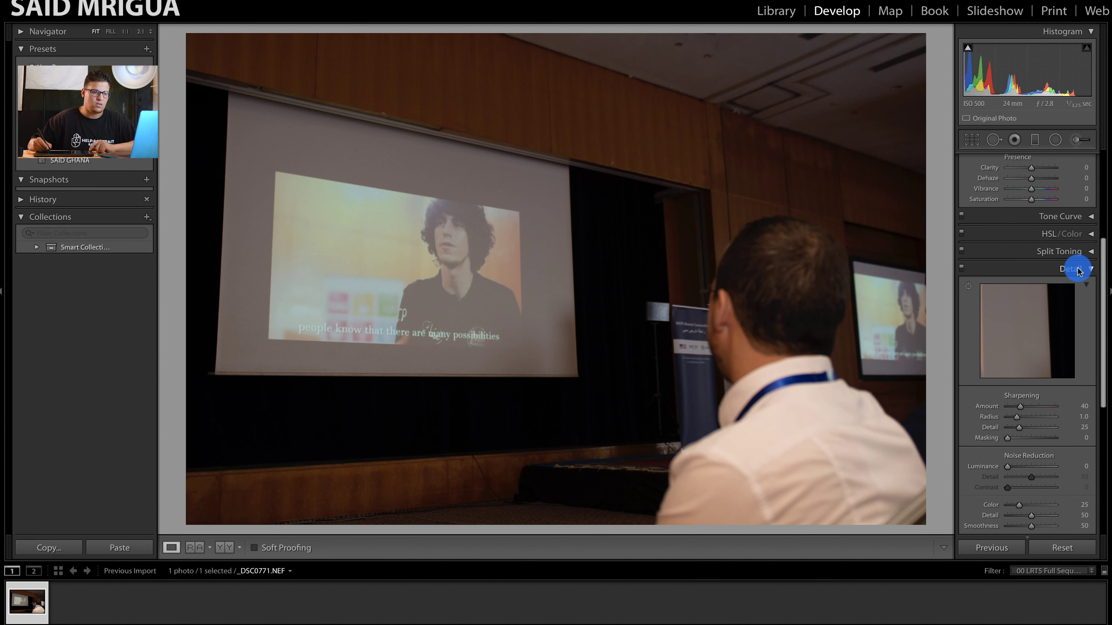
click(1077, 271)
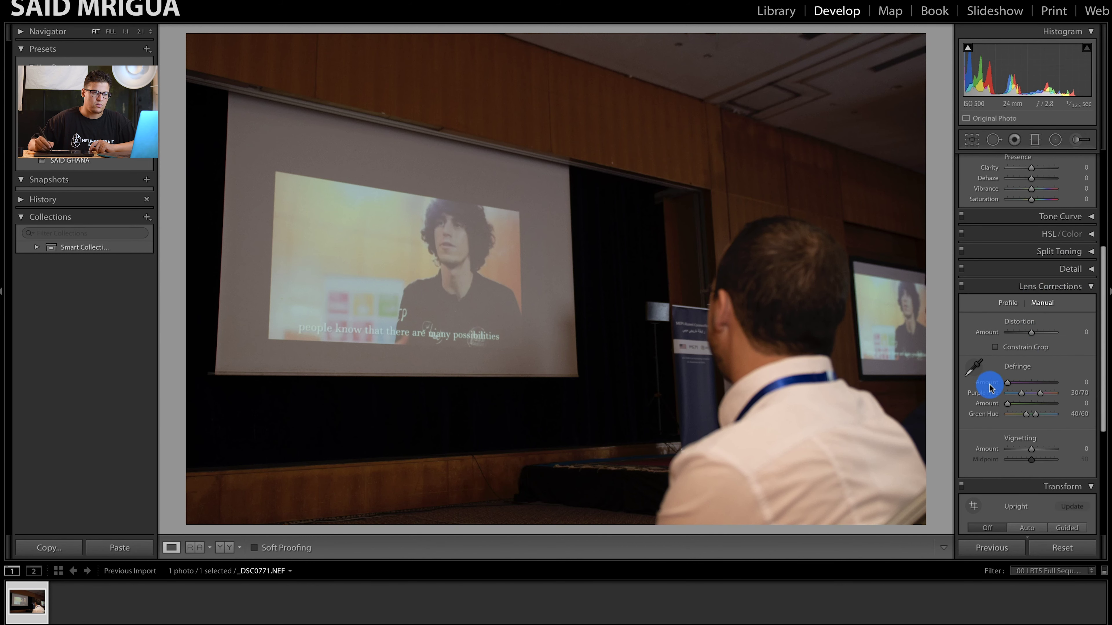
click(1007, 302)
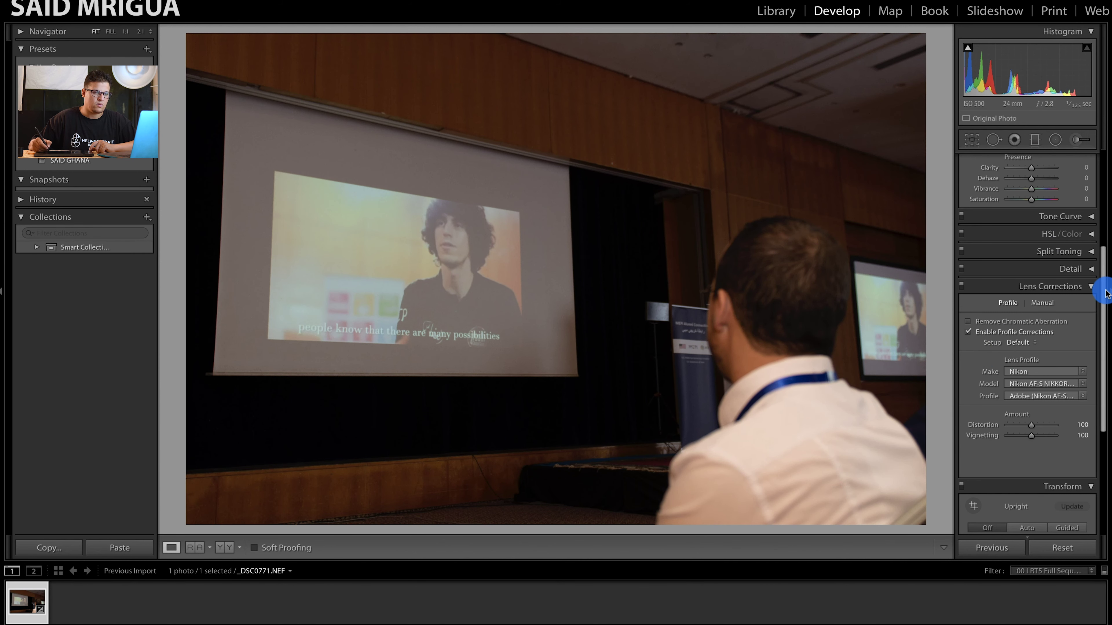
drag(1105, 293, 1097, 159)
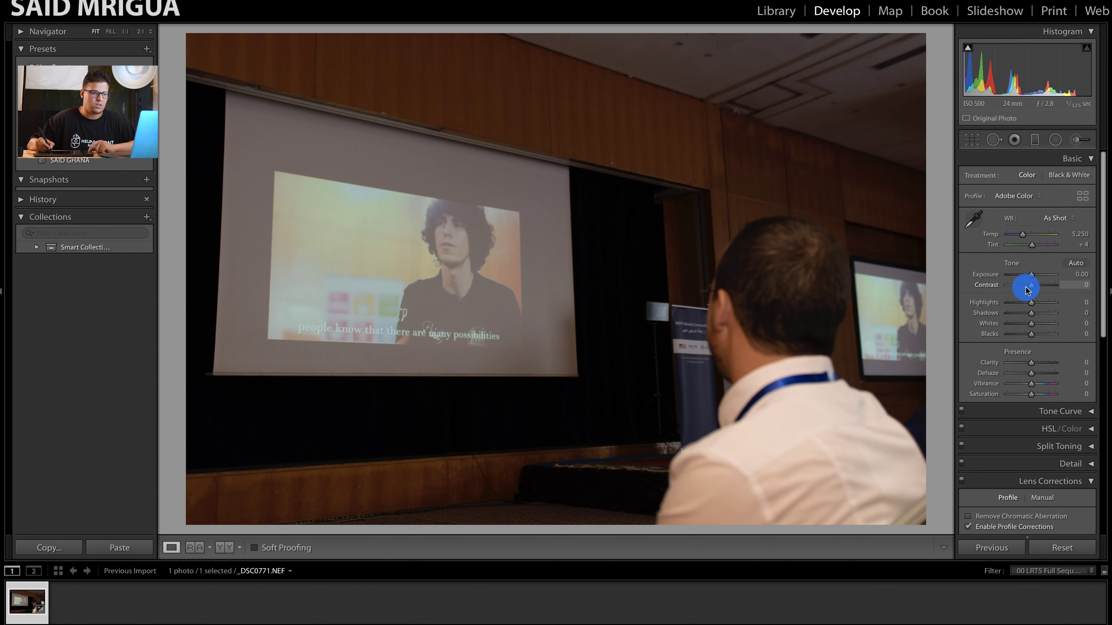
- Set Contrast -68, Highlights +74, Shadows +61, Blacks -22 and Vibrance +22 in Basic
drag(1026, 289, 1012, 286)
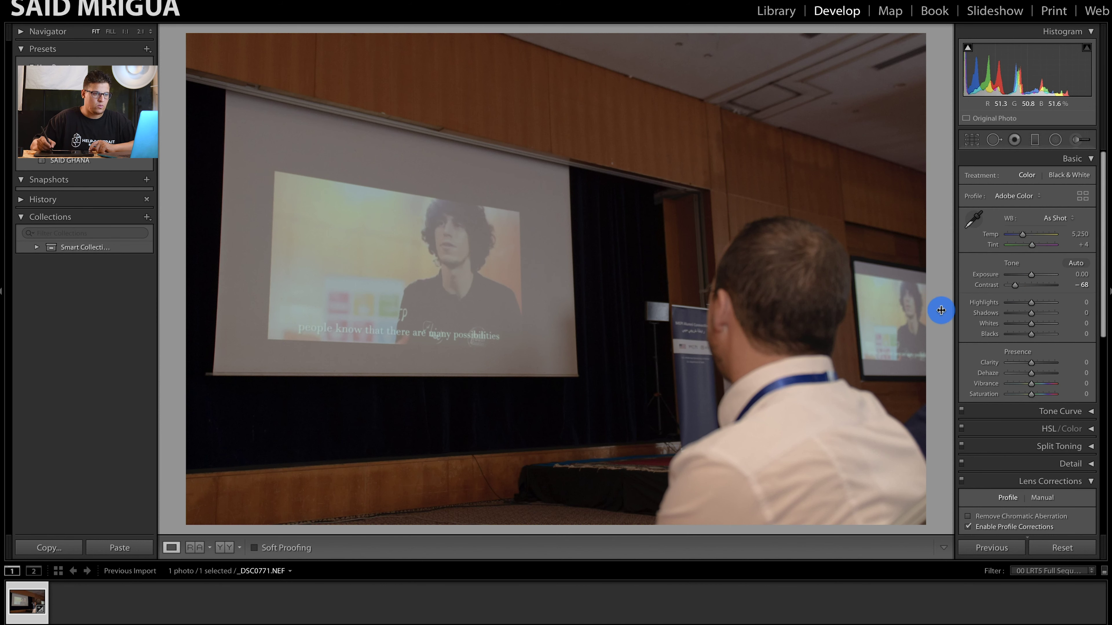
mouse_move(1041, 304)
mouse_down()
mouse_move(1049, 301)
mouse_move(1045, 314)
mouse_up()
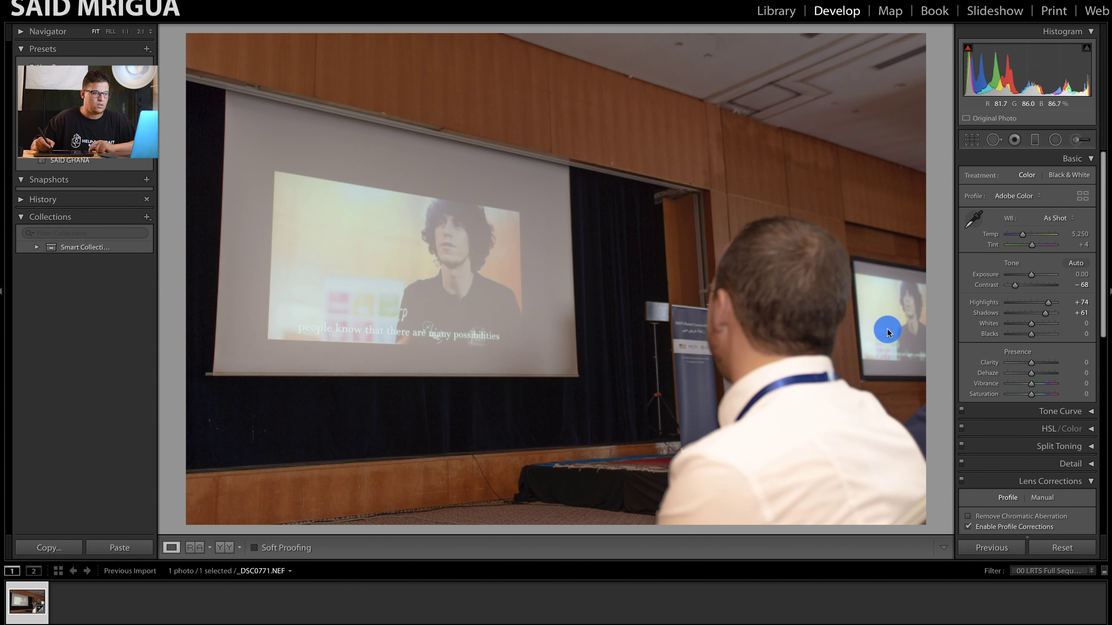
mouse_move(1031, 334)
mouse_down()
mouse_move(1041, 338)
mouse_move(1026, 338)
mouse_up()
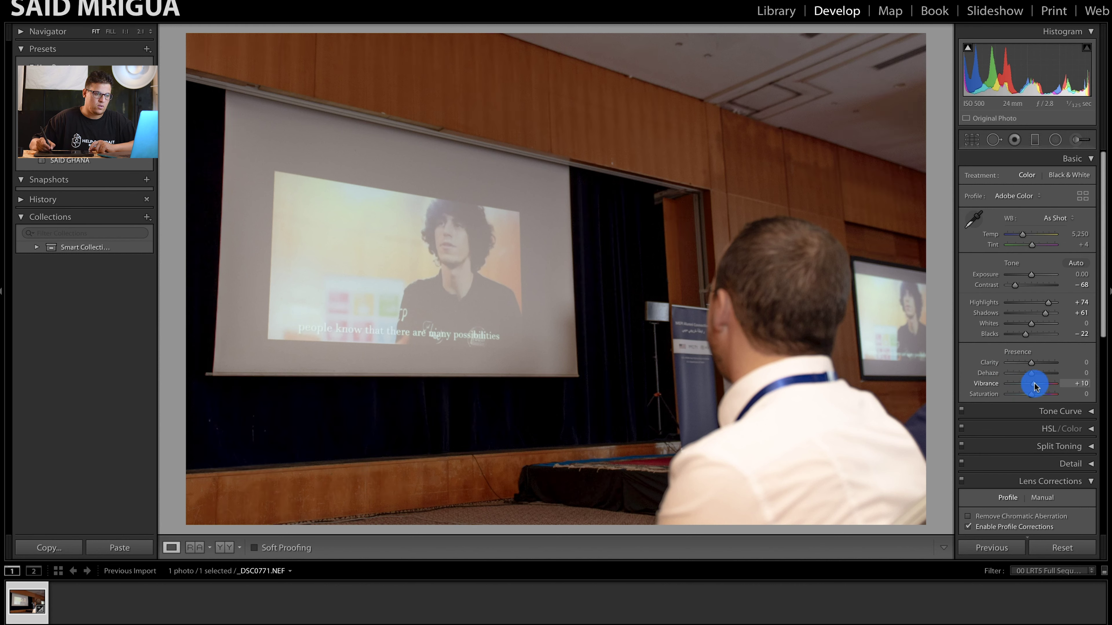
mouse_move(1038, 385)
mouse_down()
mouse_move(1022, 363)
mouse_move(1040, 365)
mouse_up()
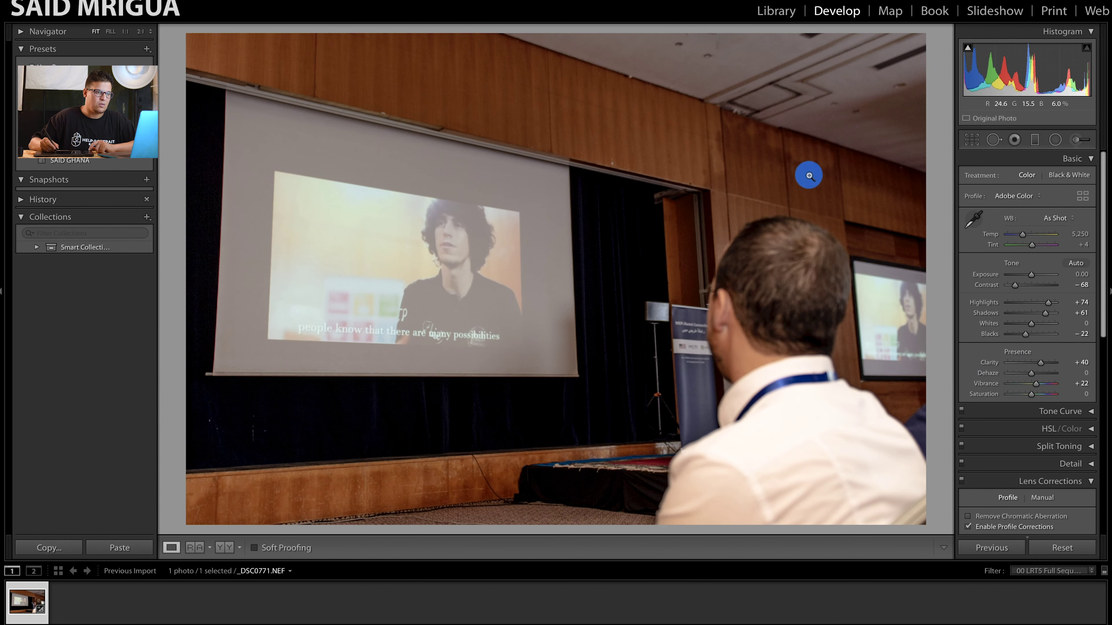
- Zoom in to inspect detail, reset Clarity, then return the photo to Fit view
click(790, 164)
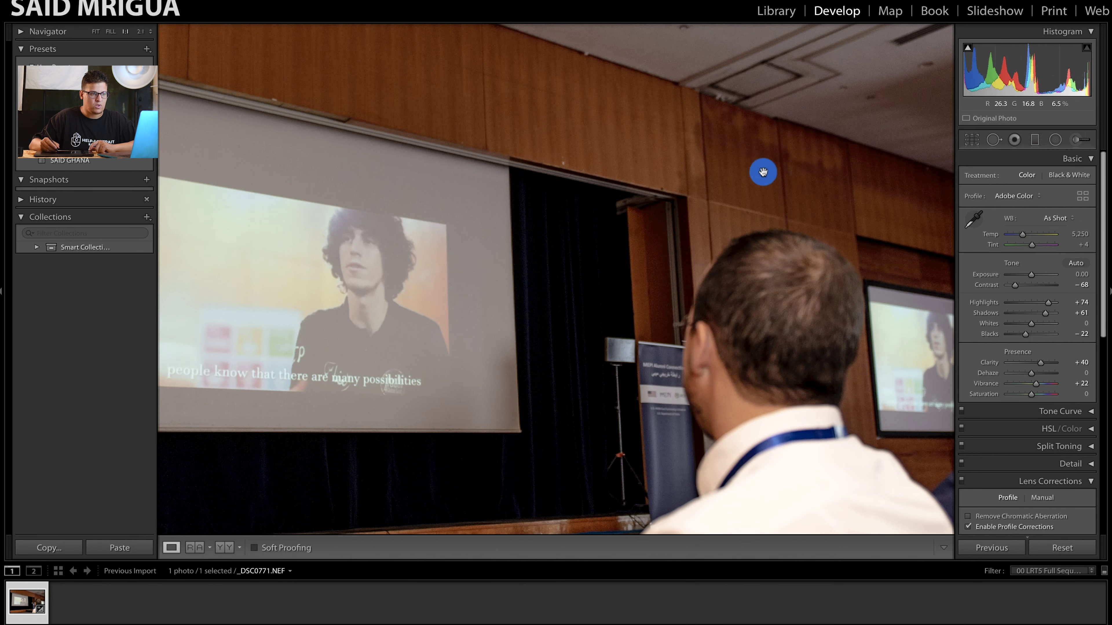
double_click(991, 363)
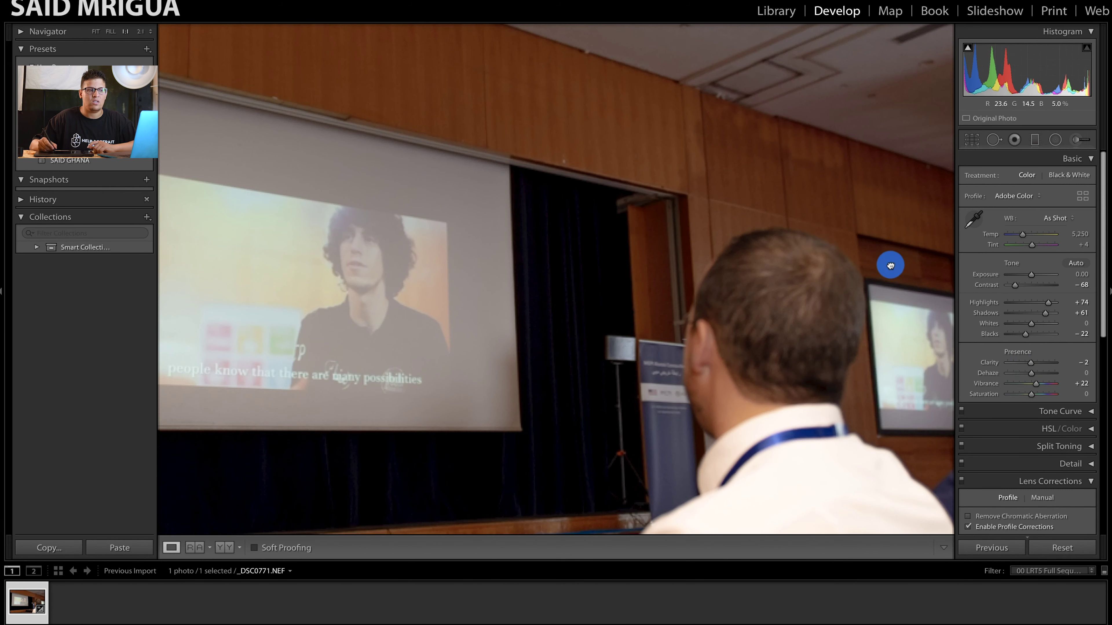
click(890, 277)
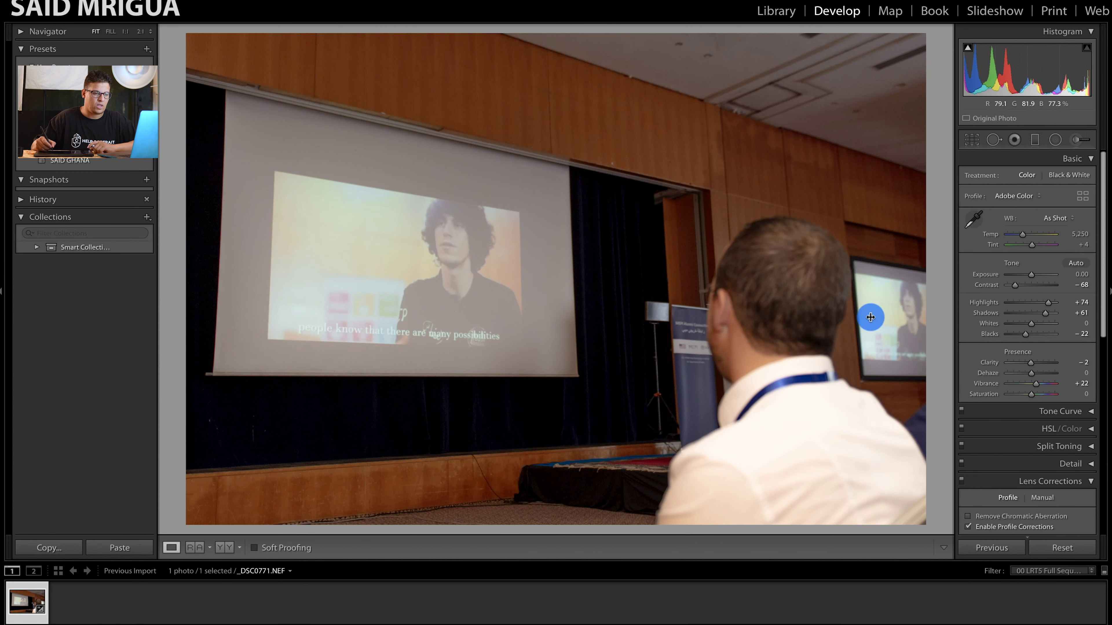
click(1062, 464)
- Raise the Detail panel's sharpening Amount to 95, with the preview zoomed onto the banner
scroll(1095, 350, down, 5)
scroll(1098, 346, down, 2)
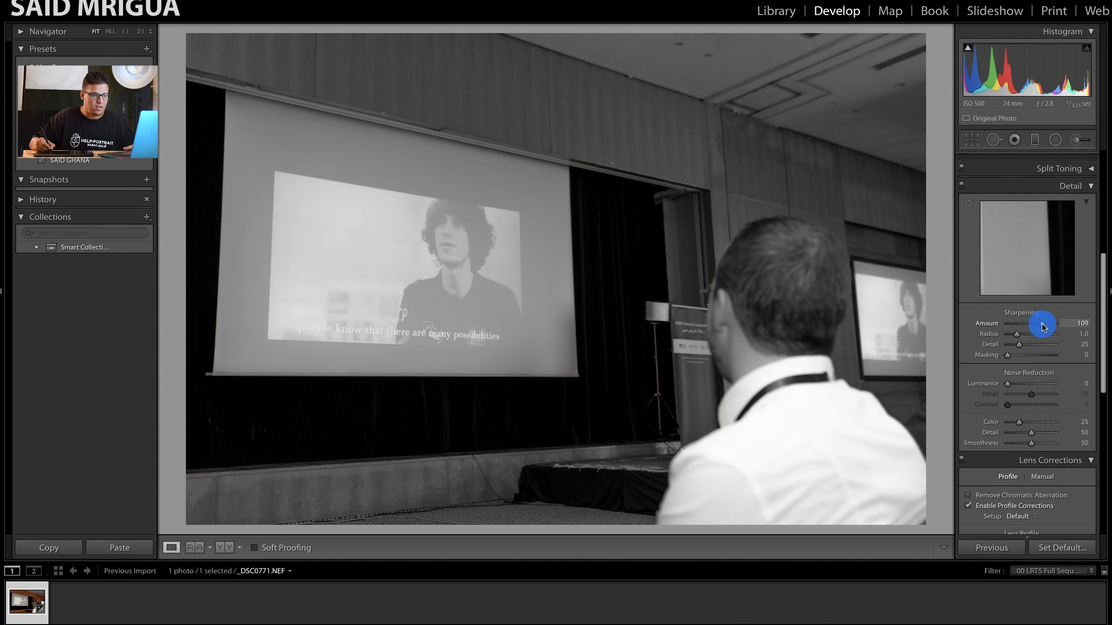
drag(1041, 326, 1039, 326)
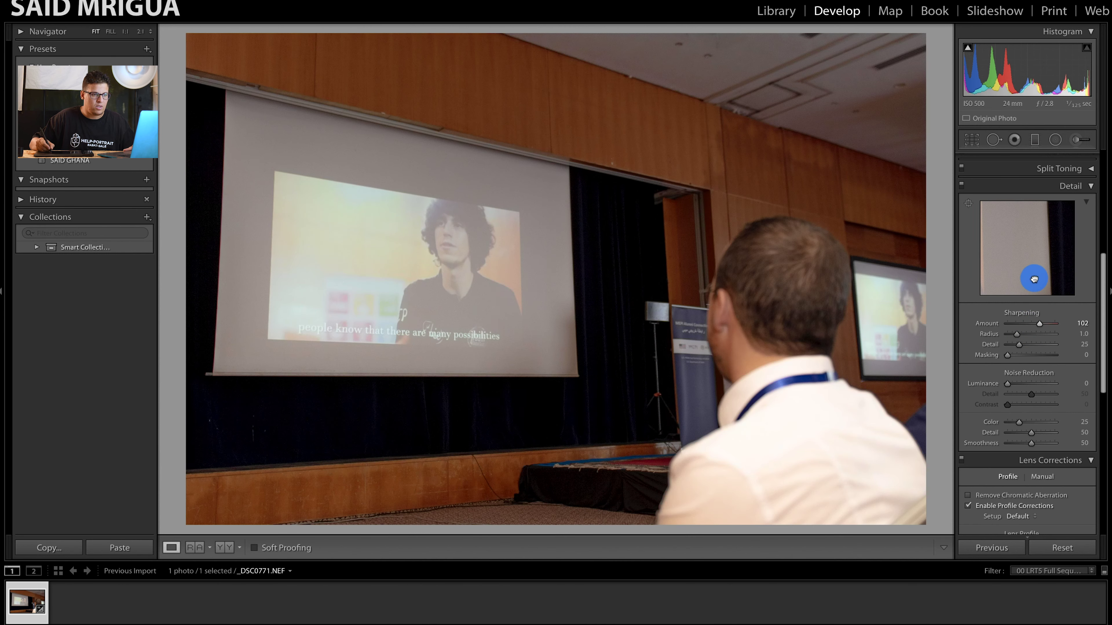
click(1020, 268)
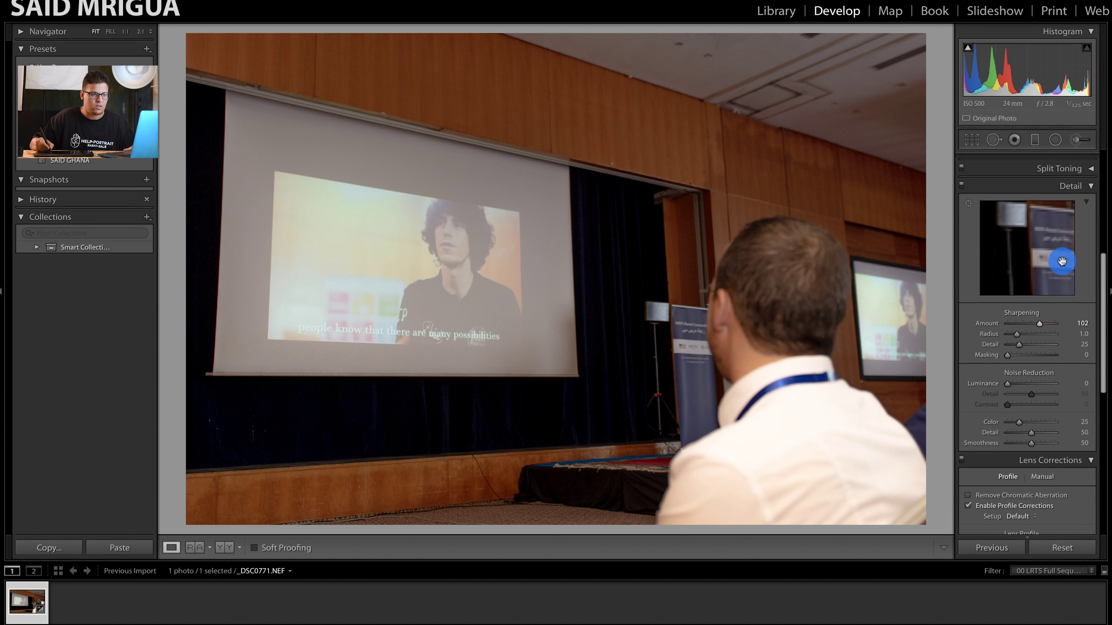
click(1059, 262)
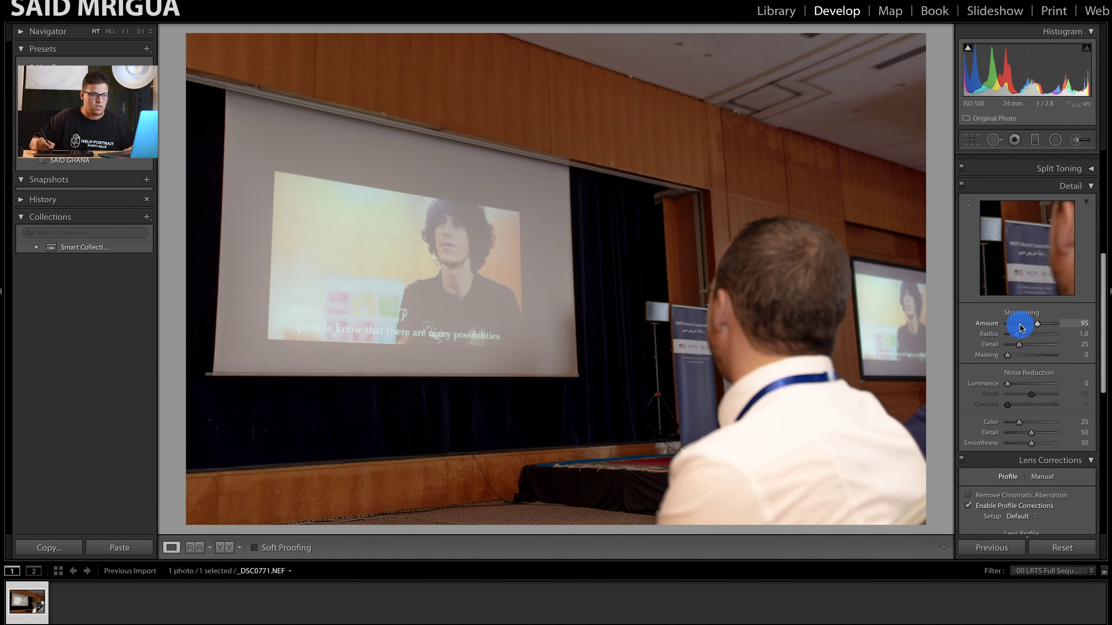
- Set the sharpening Radius to 2.3 while viewing its mask, then collapse the Detail panel
drag(1017, 333, 1041, 336)
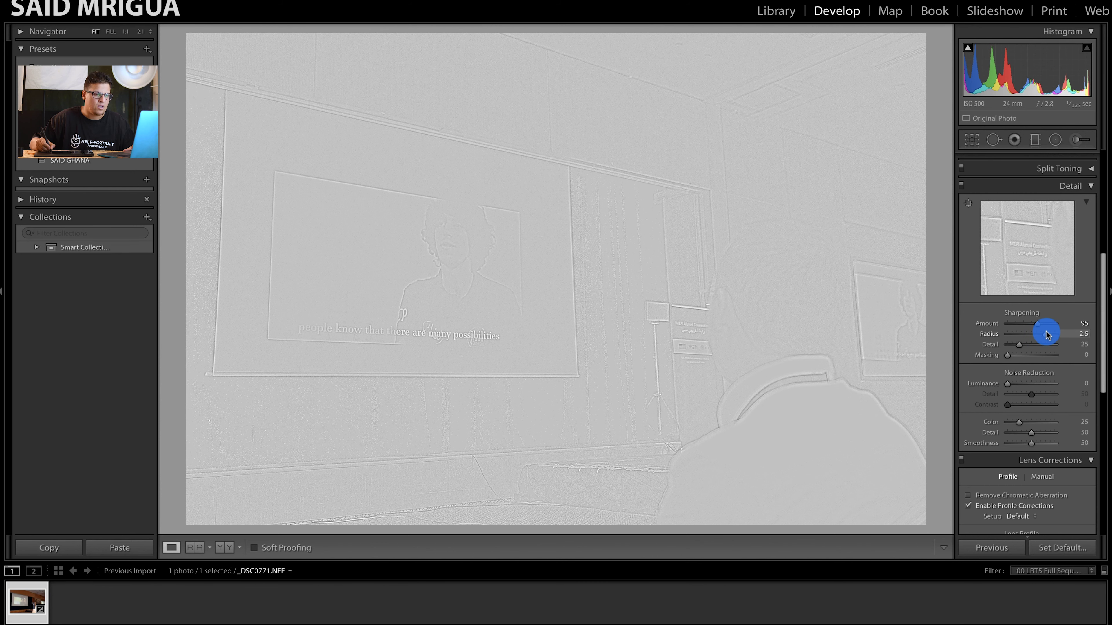
drag(1022, 336, 1018, 336)
drag(1042, 336, 1041, 343)
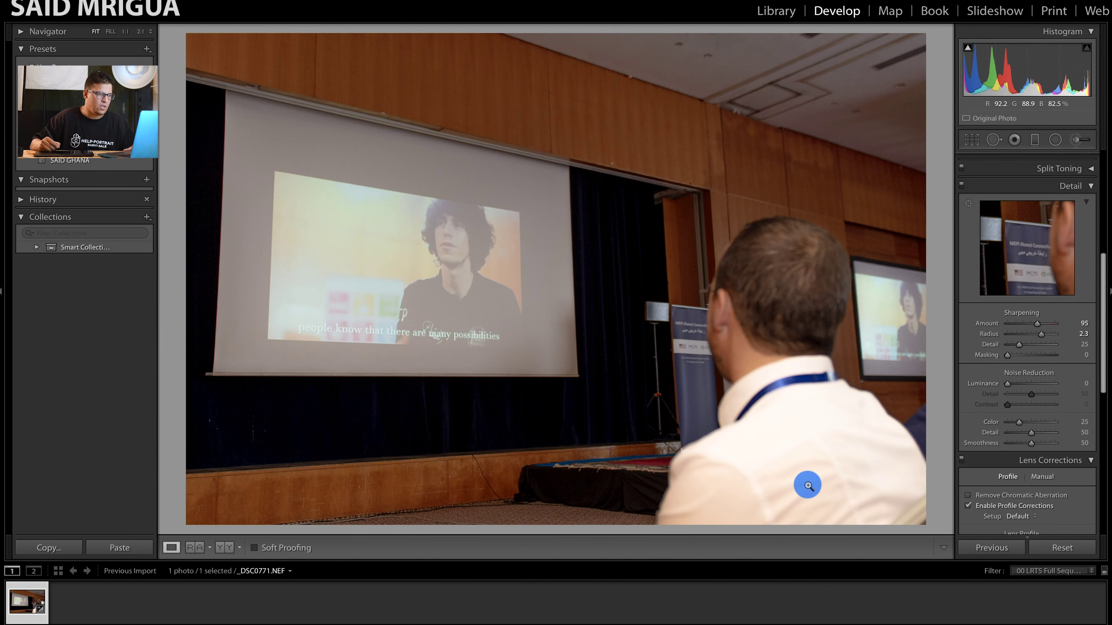
scroll(1090, 308, up, 3)
click(1085, 319)
scroll(1094, 245, up, 3)
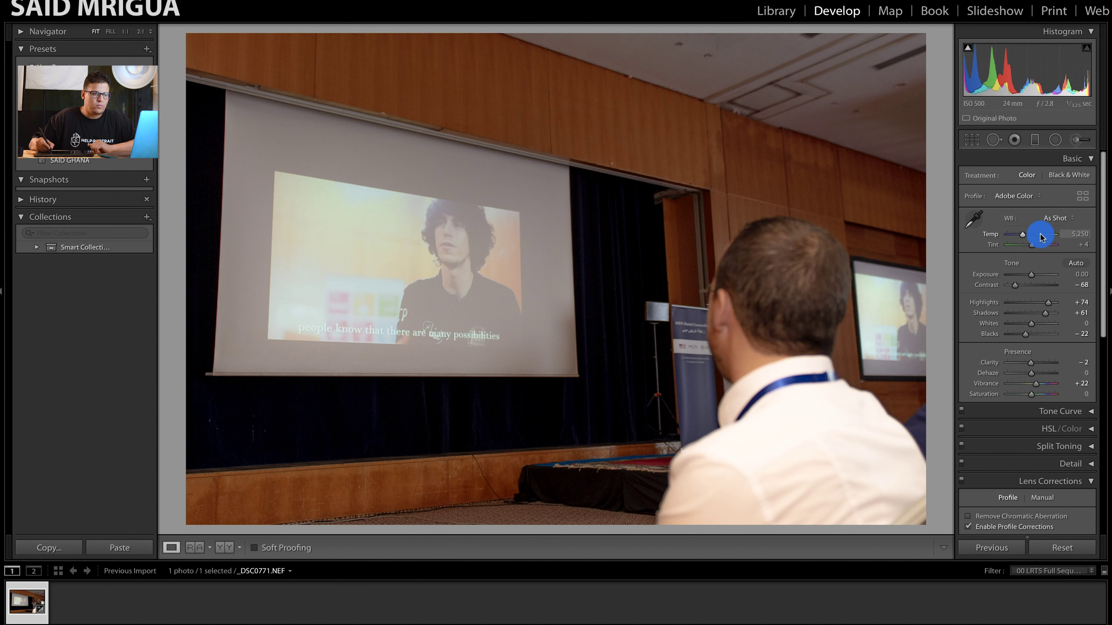
- Keep As Shot white balance, cool Temp to 5,271, and show a side-by-side before/after view
click(1055, 218)
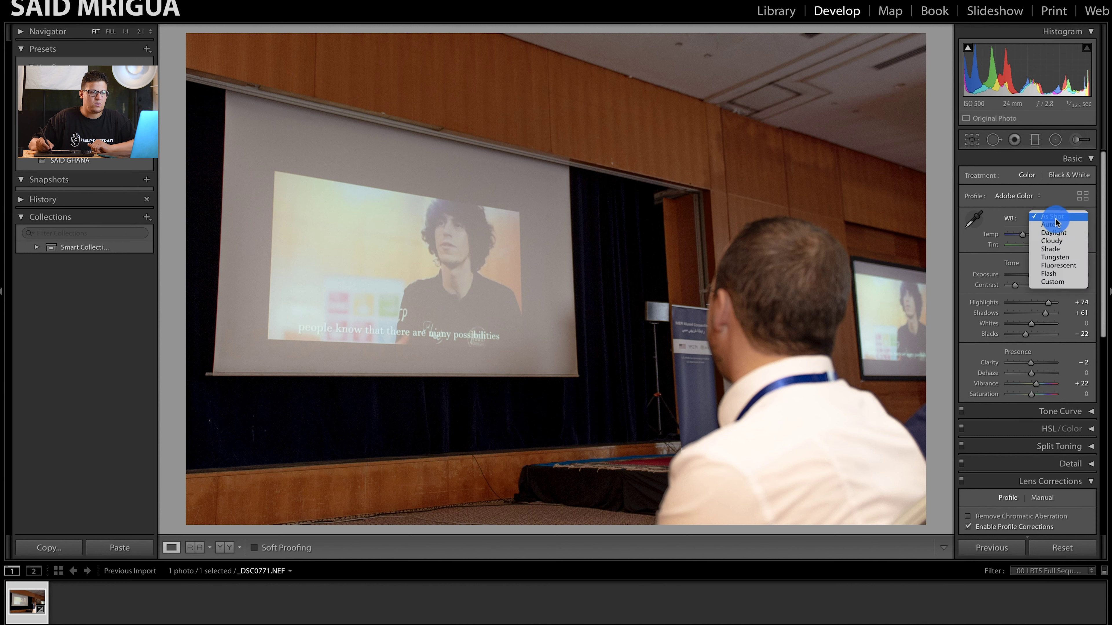
click(1058, 218)
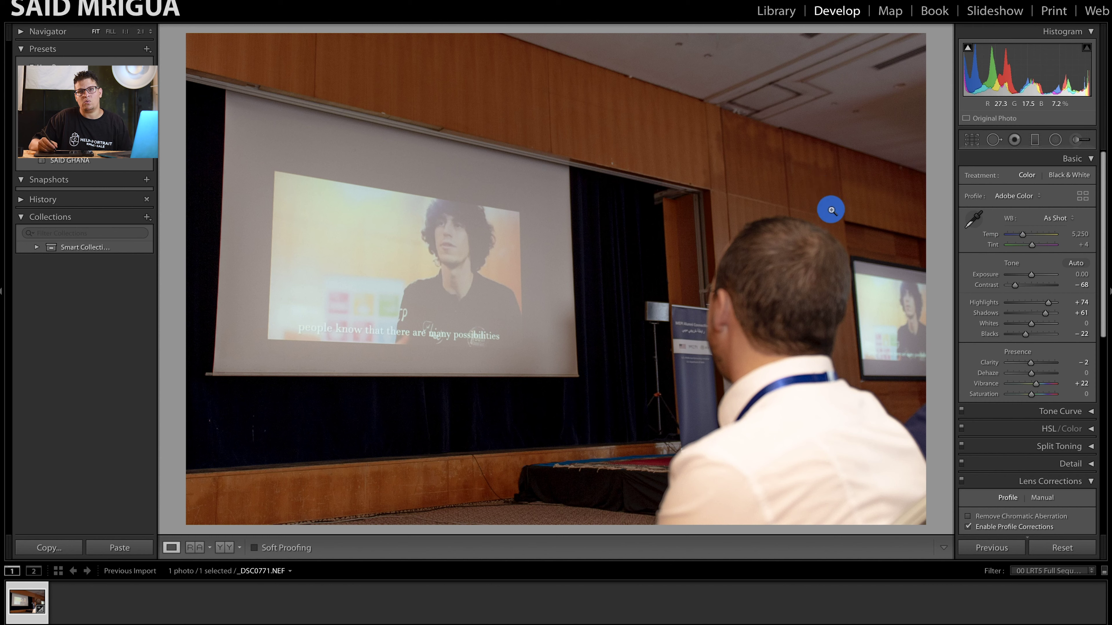
drag(1028, 237, 1025, 236)
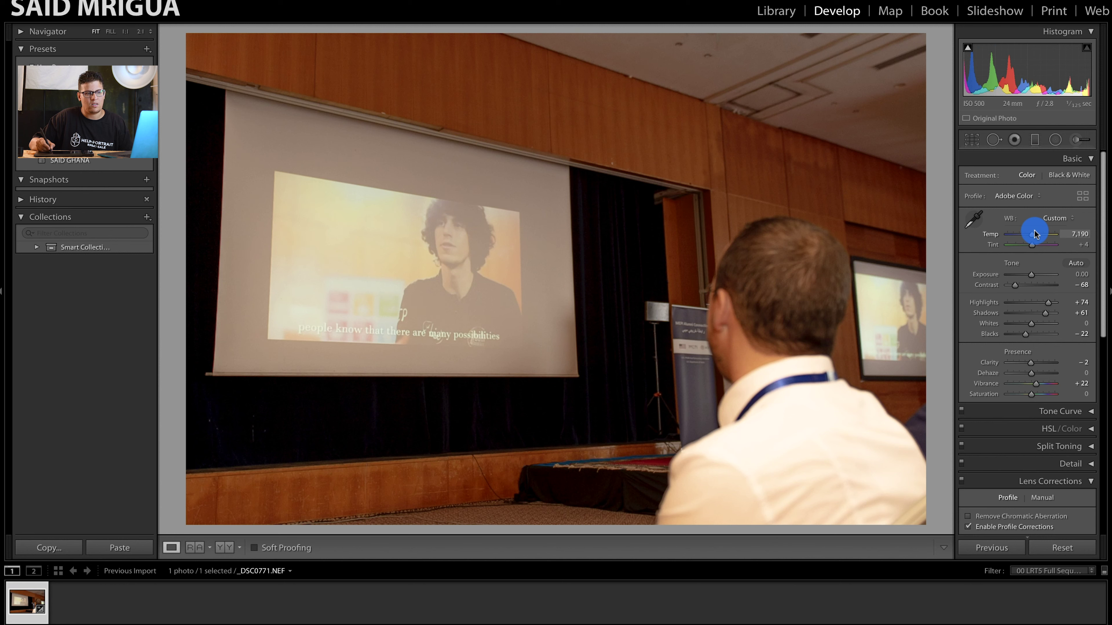
drag(1034, 233, 1029, 234)
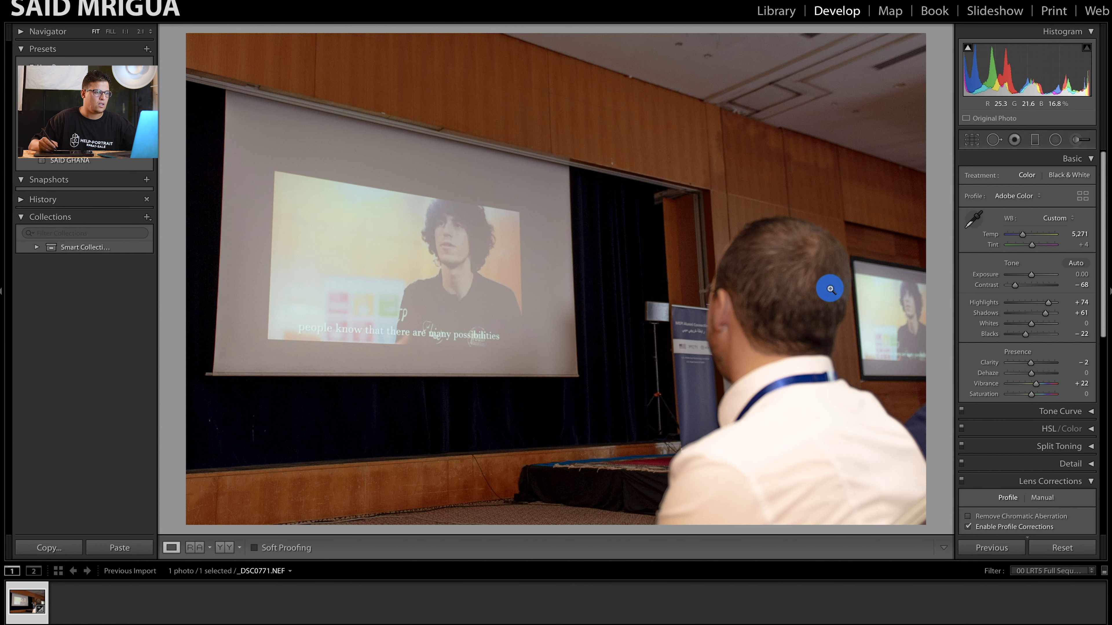
key(y)
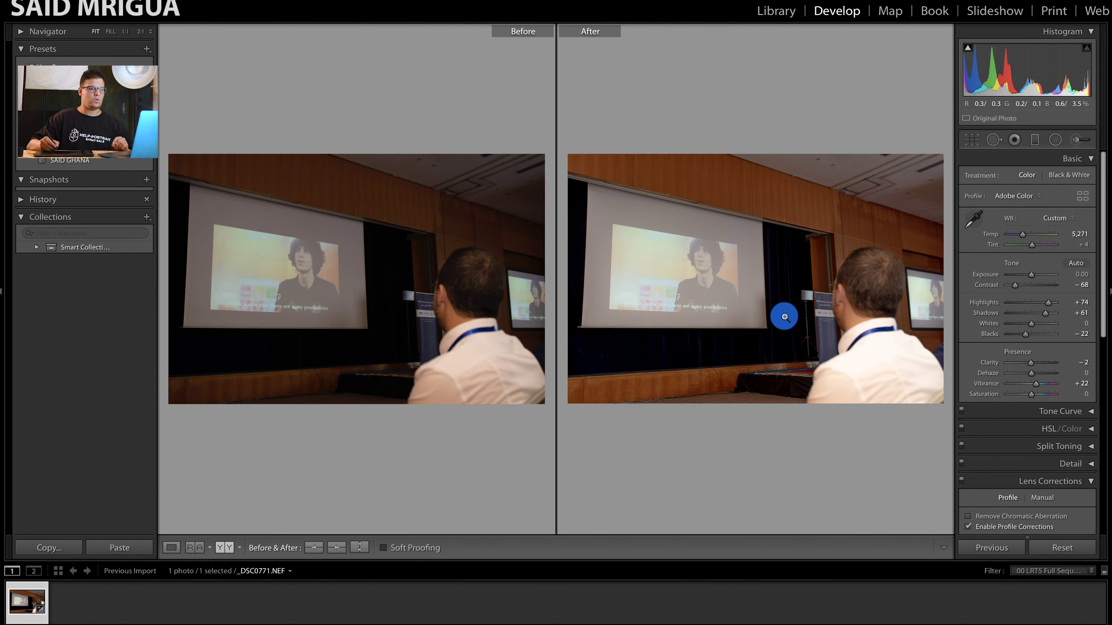